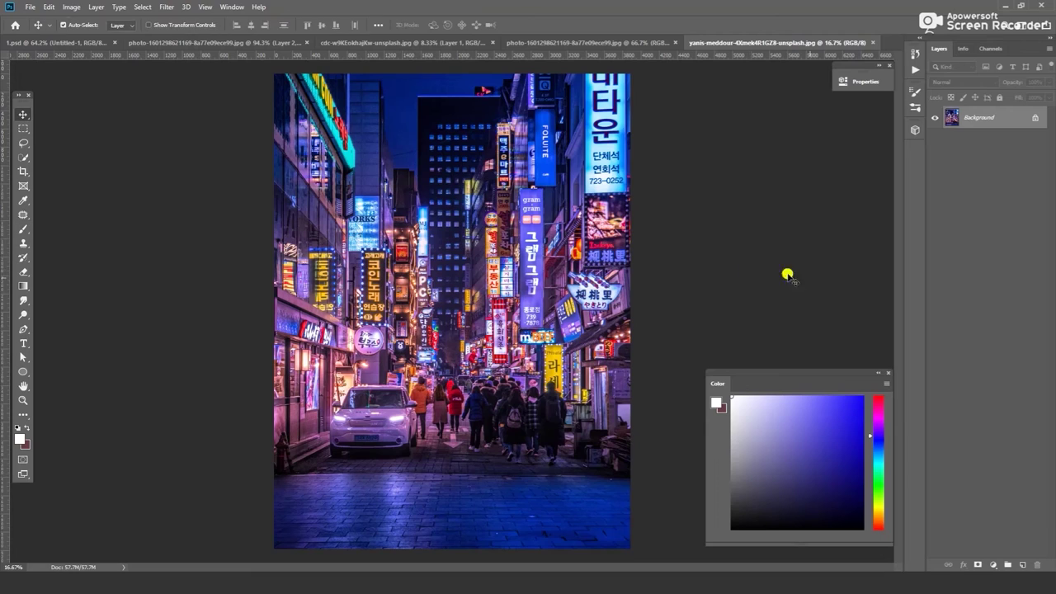
# - Duplicate the virus photo's Background layer as Layer 1
pyautogui.click(1021, 564)
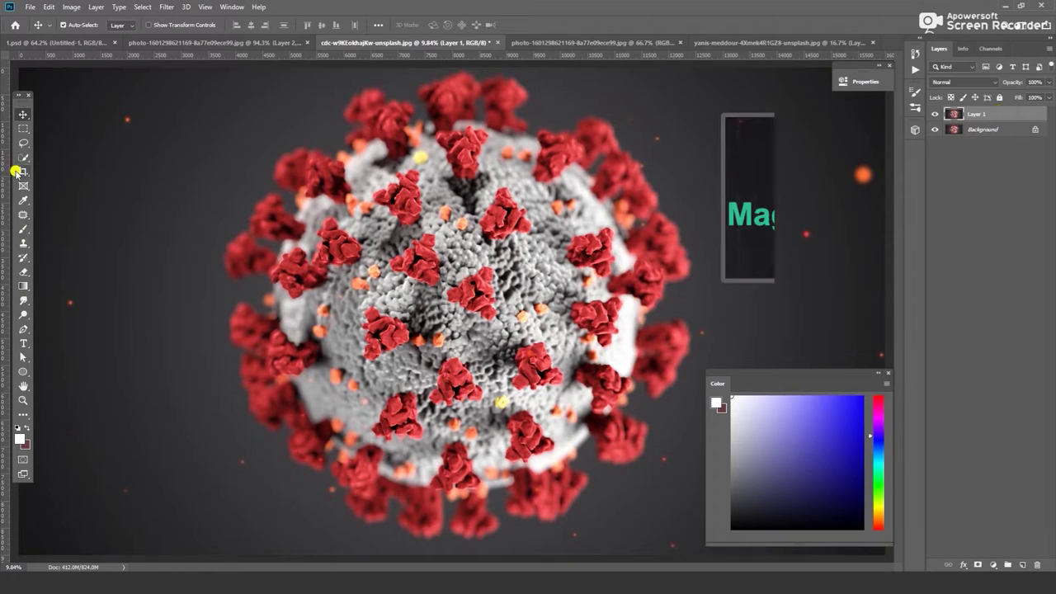
# - Select the virus with Magic Wand and Quick Selection, adding its missed edges and spikes
pyautogui.rightClick(23, 156)
pyautogui.click(70, 169)
pyautogui.click(464, 25)
pyautogui.click(485, 218)
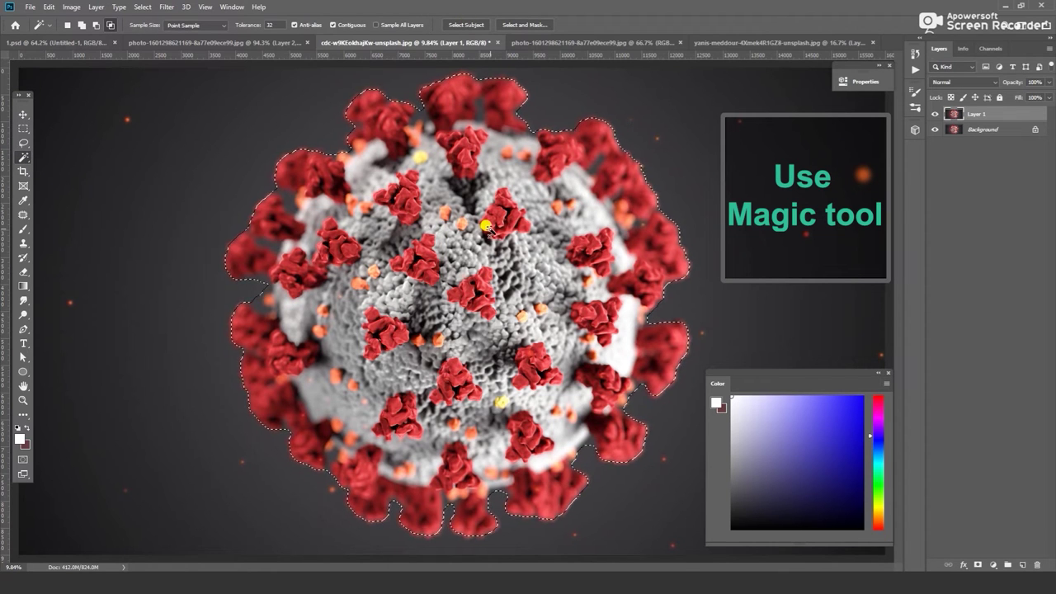
pyautogui.rightClick(18, 156)
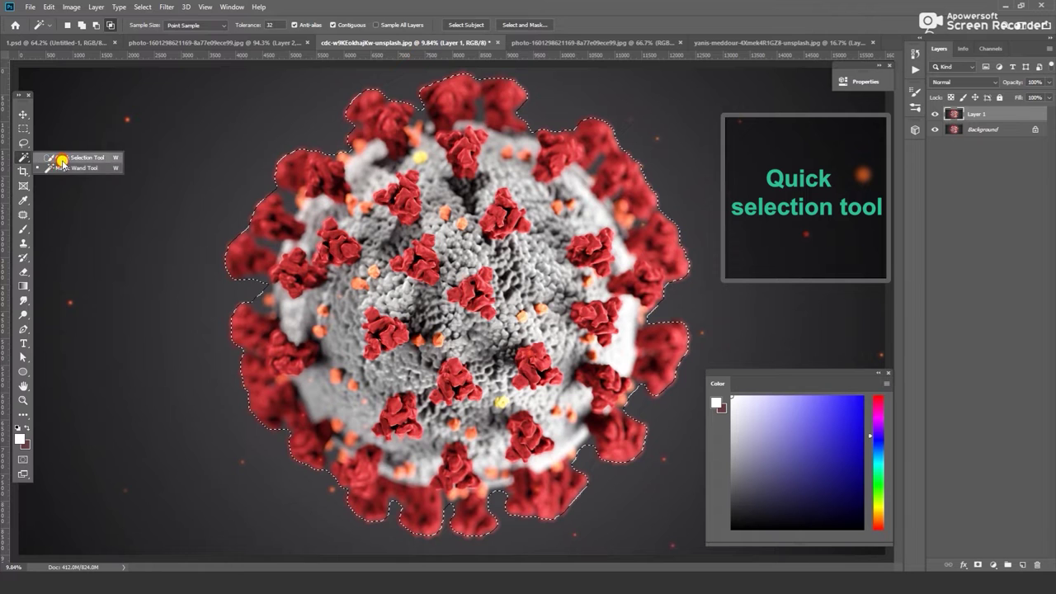
pyautogui.click(57, 156)
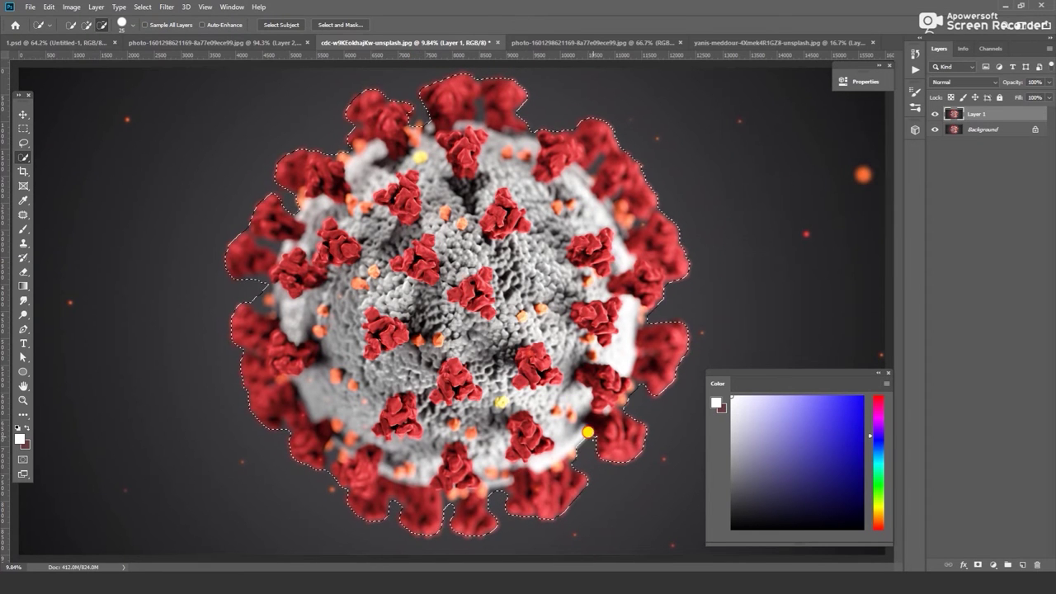
pyautogui.click(438, 489)
pyautogui.moveTo(257, 295); pyautogui.dragTo(271, 236)
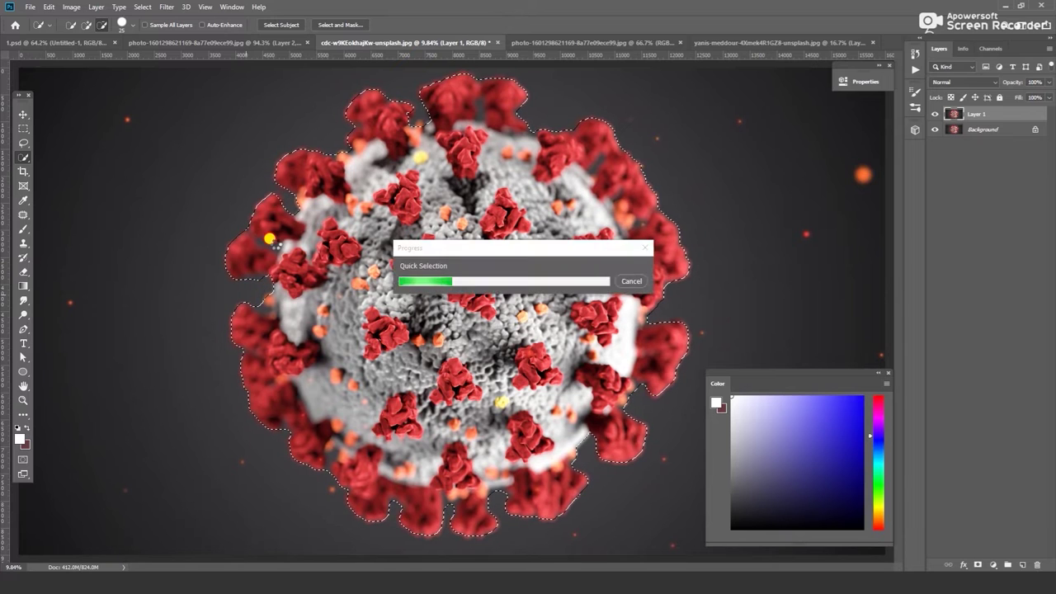
pyautogui.click(269, 237)
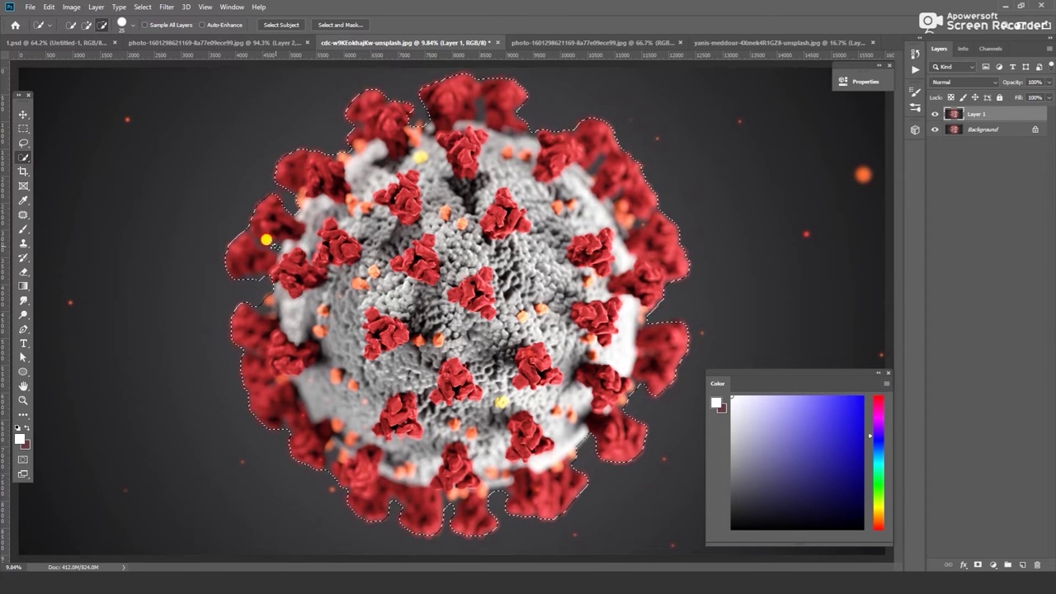
pyautogui.click(473, 112)
pyautogui.click(629, 217)
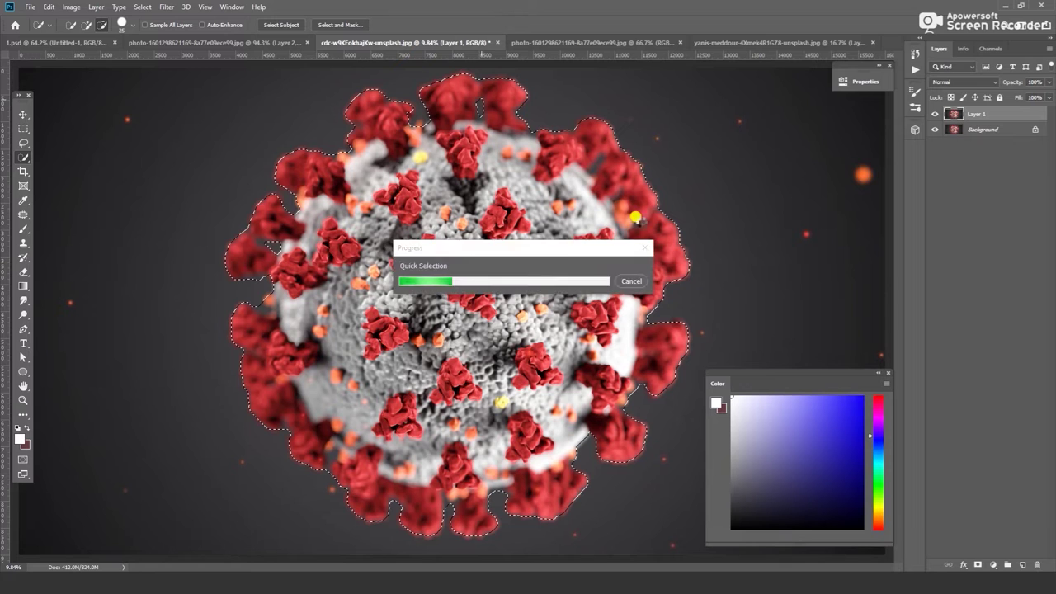
pyautogui.click(532, 129)
# - Copy the selected virus to Layer 2, hide the Background, and drag it into the city image
pyautogui.press('m')
pyautogui.hotkey('ctrl', 'j')
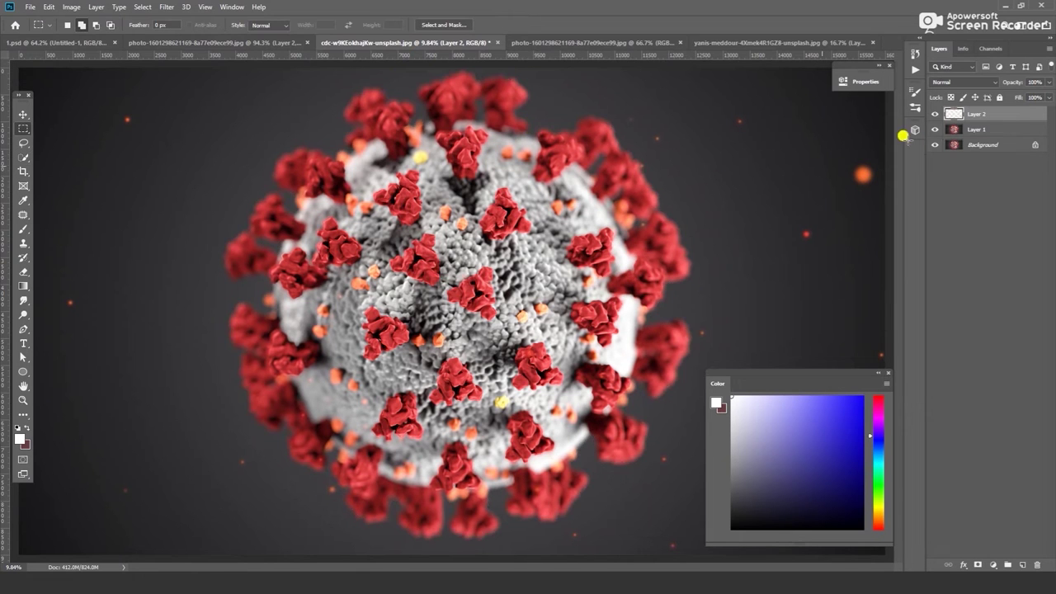
pyautogui.click(935, 144)
pyautogui.press('v')
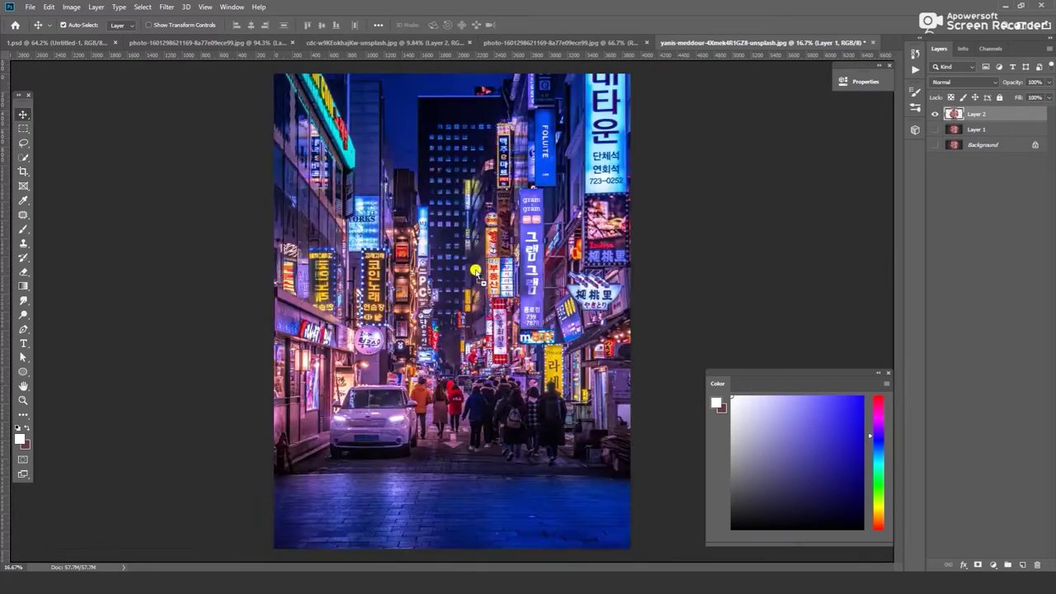
pyautogui.press('z')
pyautogui.moveTo(459, 264); pyautogui.dragTo(389, 281)
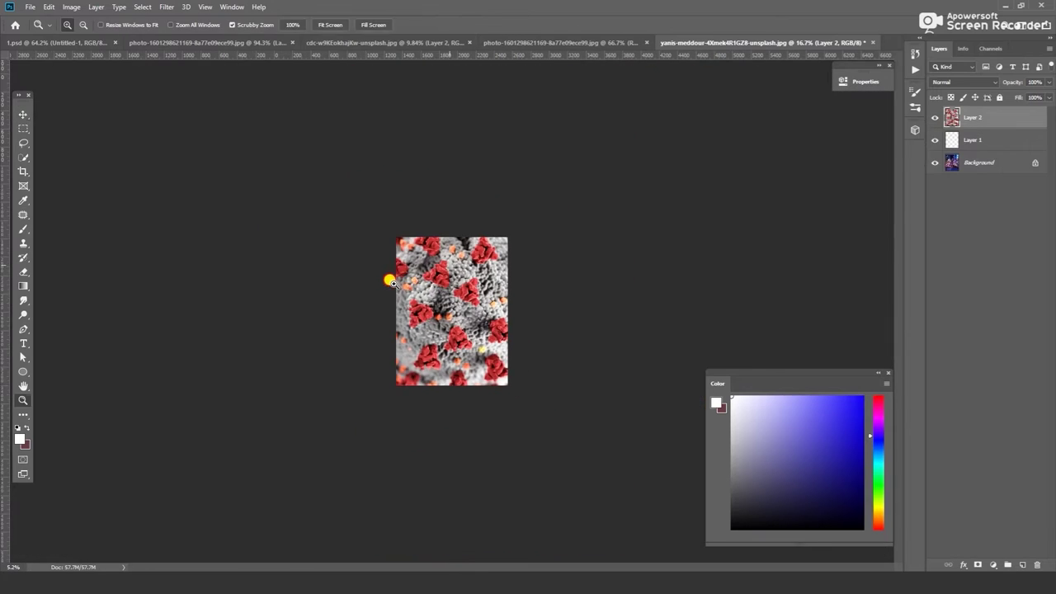
# - Scale the virus down over the street and fit the city image in view
pyautogui.hotkey('ctrl', 't')
pyautogui.moveTo(584, 173); pyautogui.dragTo(464, 240)
pyautogui.press('Return')
pyautogui.hotkey('ctrl', '0')
# - Select the masked man, copy him to a new layer, and drag him into the city image
pyautogui.click(561, 43)
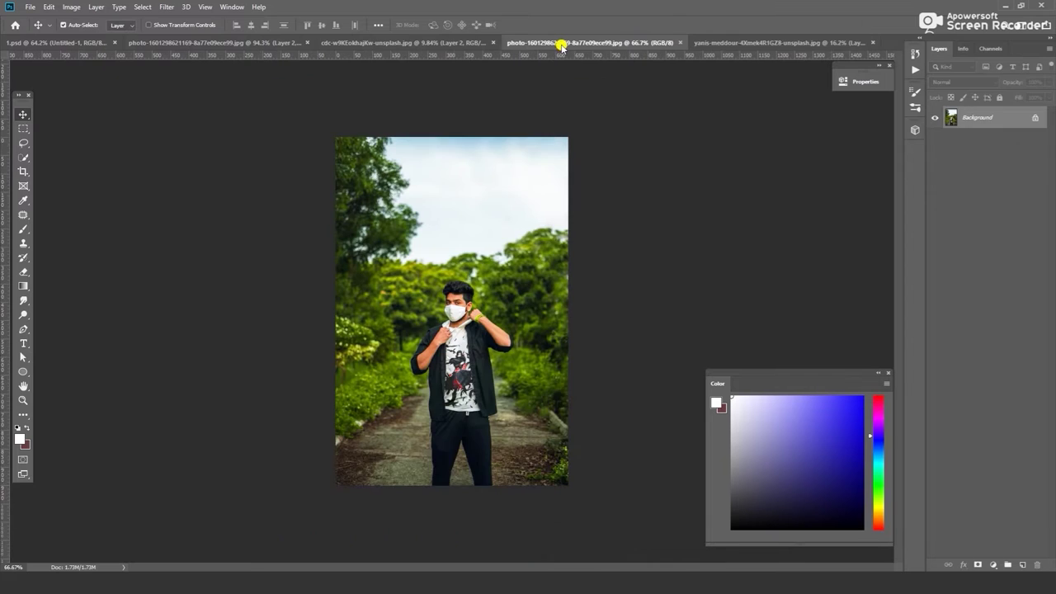
pyautogui.hotkey('ctrl', '0')
pyautogui.hotkey('ctrl', 'j')
pyautogui.press('w')
pyautogui.click(459, 23)
pyautogui.click(490, 212)
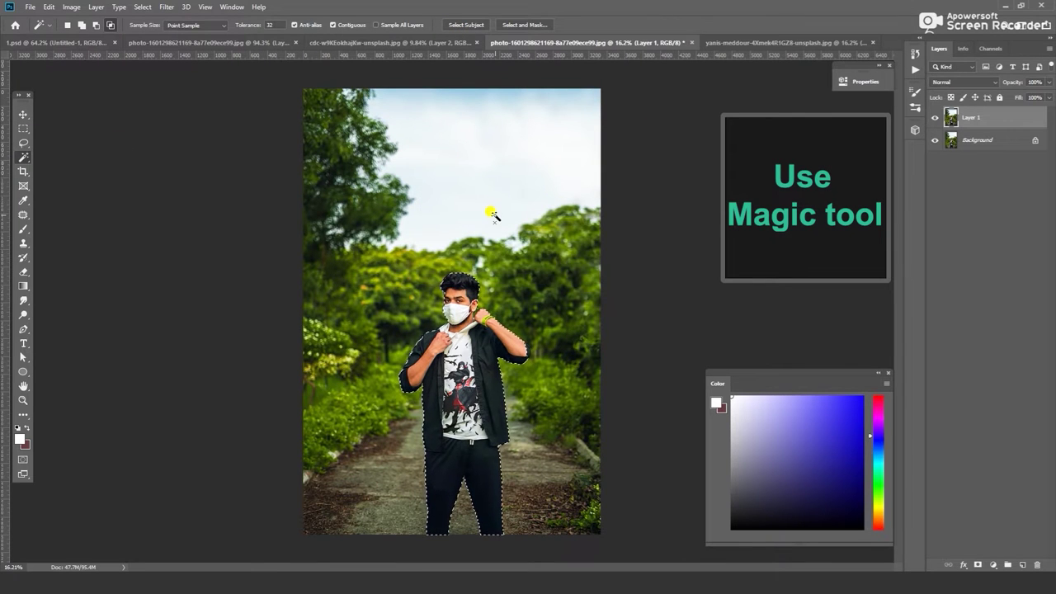
pyautogui.hotkey('ctrl', 'shift', 'alt', 'n')
pyautogui.press('v')
pyautogui.click(709, 42)
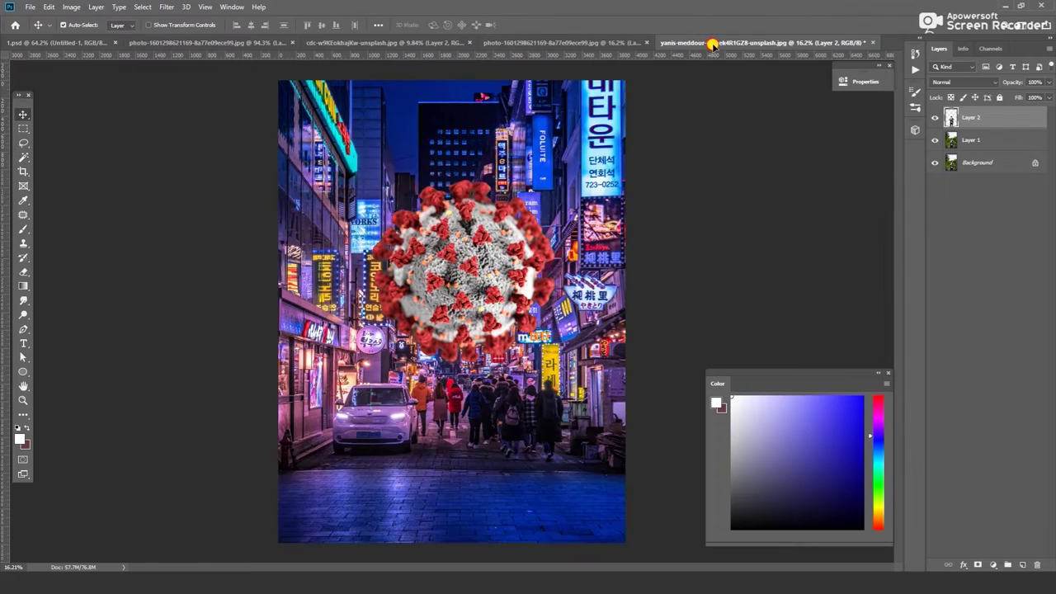
pyautogui.moveTo(464, 377); pyautogui.dragTo(470, 394)
# - Zoom in and Quick Select the leftover background at the man's neck
pyautogui.press('z')
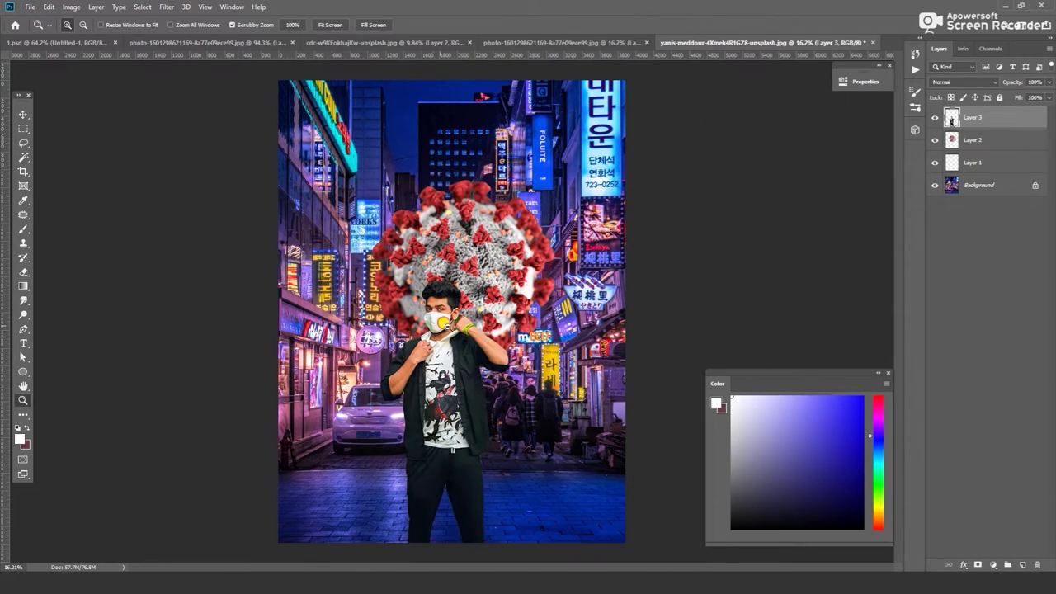
pyautogui.click(466, 388)
pyautogui.moveTo(466, 327); pyautogui.dragTo(600, 299)
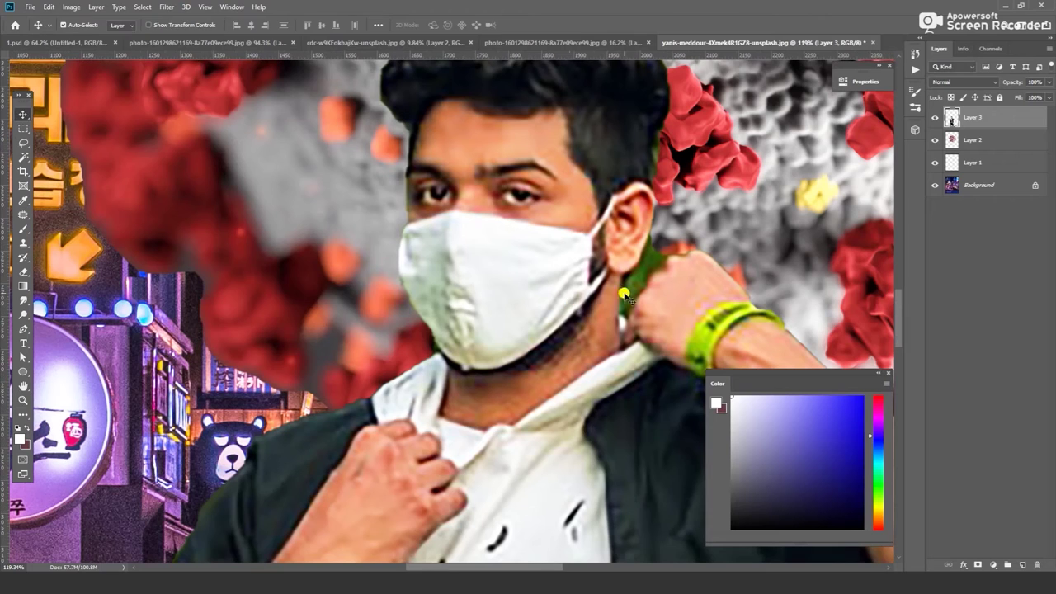
pyautogui.press('v')
pyautogui.click(23, 161)
pyautogui.click(622, 280)
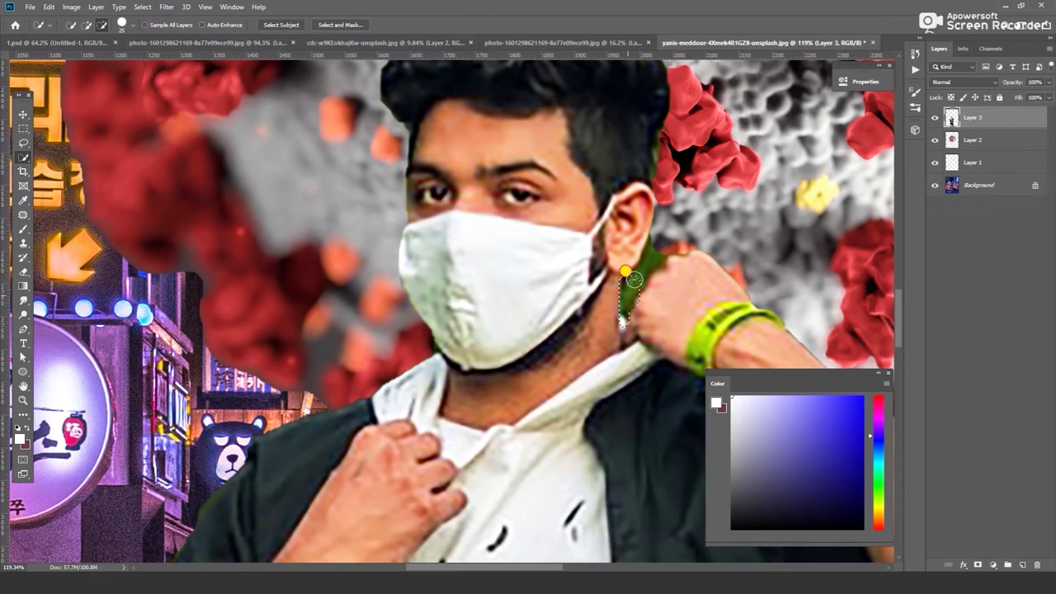
pyautogui.hotkey('ctrl', '0')
pyautogui.press('z')
pyautogui.moveTo(559, 262)
pyautogui.mouseDown()
pyautogui.moveTo(697, 272)
pyautogui.moveTo(542, 263)
pyautogui.mouseUp()
# - Scale the man to about 85%, move him lower, and move the virus up-left
pyautogui.press('v')
pyautogui.hotkey('ctrl', 't')
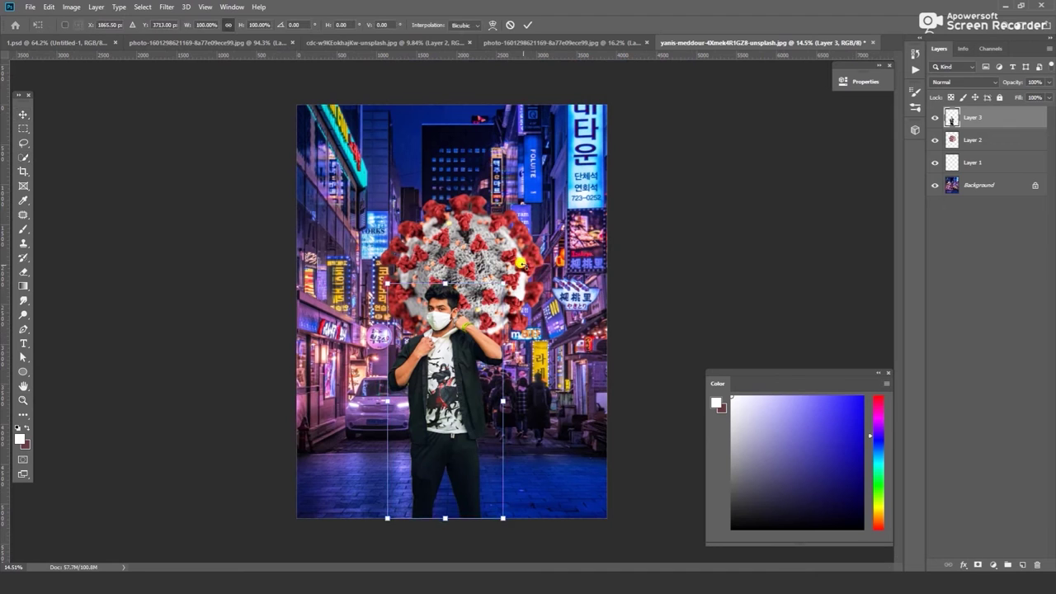
pyautogui.moveTo(500, 514); pyautogui.dragTo(492, 496)
pyautogui.moveTo(457, 315); pyautogui.dragTo(467, 340)
pyautogui.press('Return')
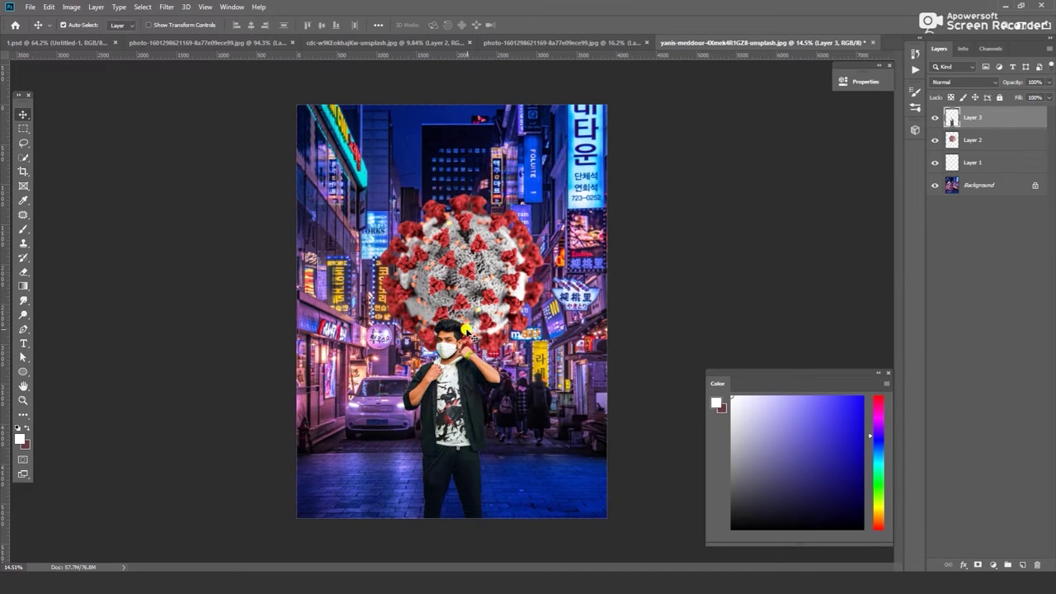
pyautogui.moveTo(496, 285); pyautogui.dragTo(485, 227)
# - Sort the layers into orange, green and colour-labelled groups, including a duplicated city background with Layer 1
pyautogui.rightClick(970, 146)
pyautogui.click(962, 493)
pyautogui.hotkey('ctrl', 'g')
pyautogui.rightClick(957, 117)
pyautogui.click(963, 510)
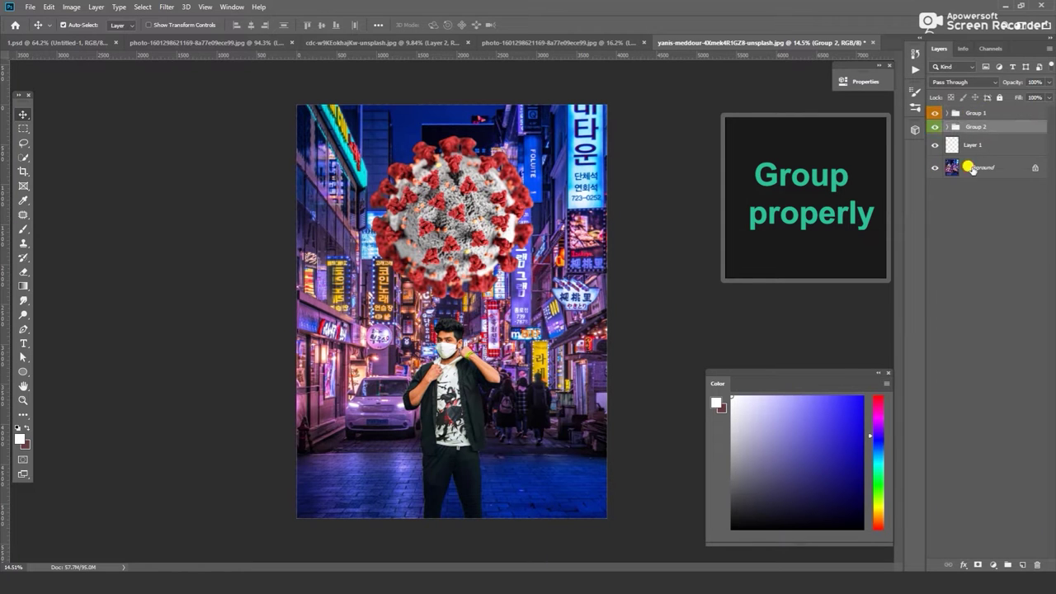
pyautogui.click(972, 168)
pyautogui.hotkey('ctrl', 'j')
pyautogui.keyDown('shift'); pyautogui.click(974, 141); pyautogui.keyUp('shift')
pyautogui.hotkey('ctrl', 'g')
pyautogui.rightClick(975, 141)
pyautogui.click(944, 528)
# - Shrink the virus to a small ball among the buildings
pyautogui.click(460, 207)
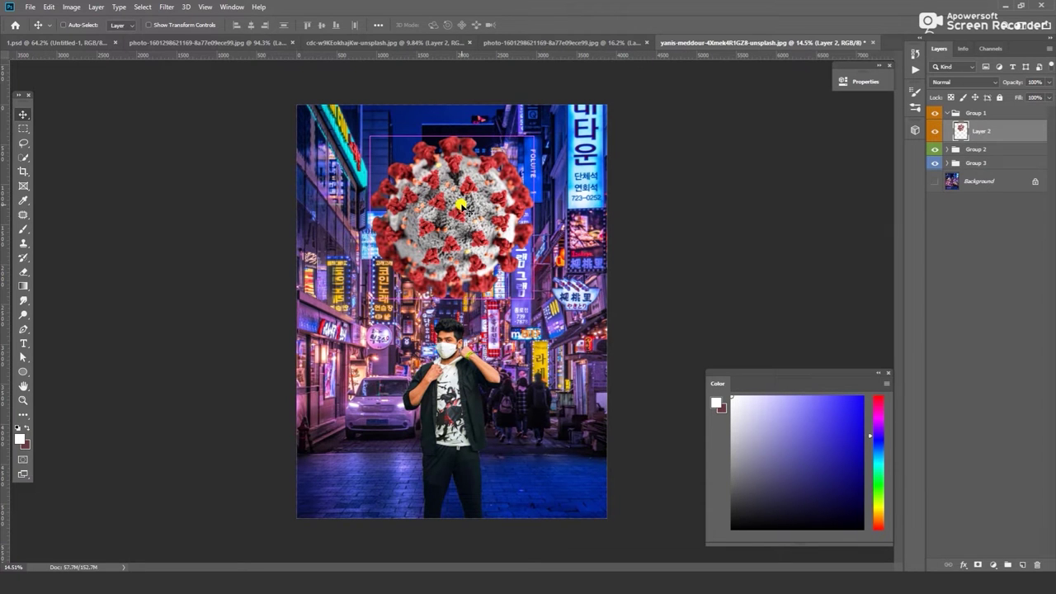
pyautogui.hotkey('ctrl', 't')
pyautogui.moveTo(533, 136); pyautogui.dragTo(511, 146)
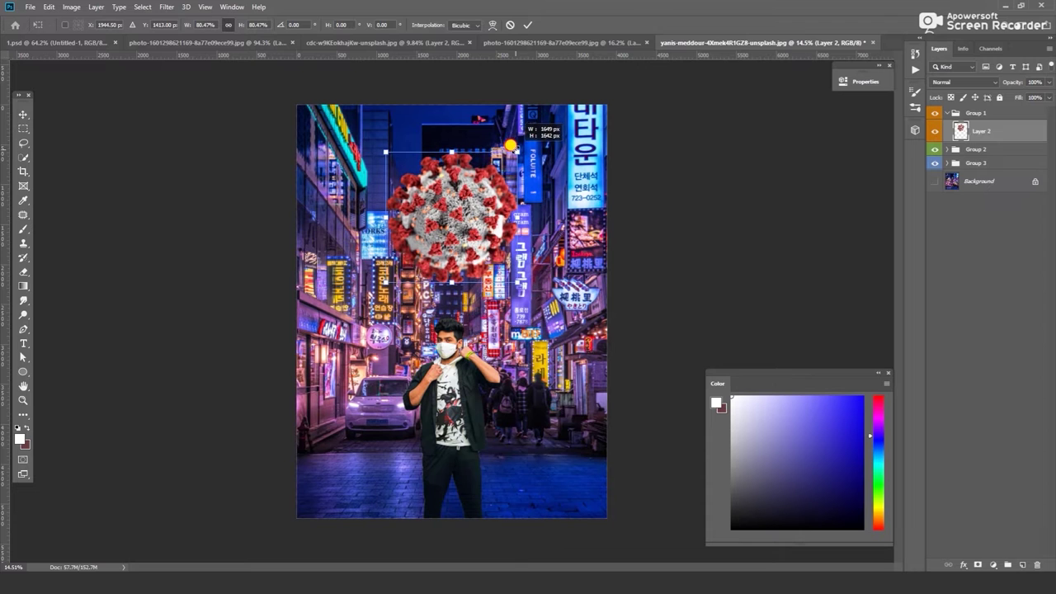
pyautogui.hotkey('ctrl', 't')
pyautogui.moveTo(508, 163); pyautogui.dragTo(466, 183)
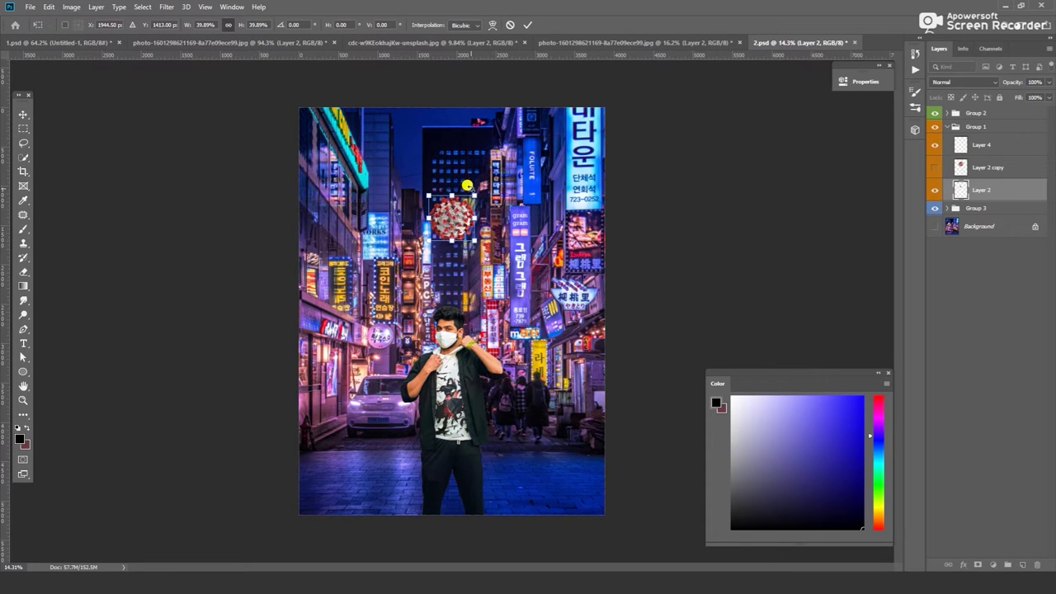
pyautogui.press('Return')
pyautogui.hotkey('ctrl', '+')
# - Show the large virus copy and place scaled-down virus copies around the street, one by the top-left building
pyautogui.press('b')
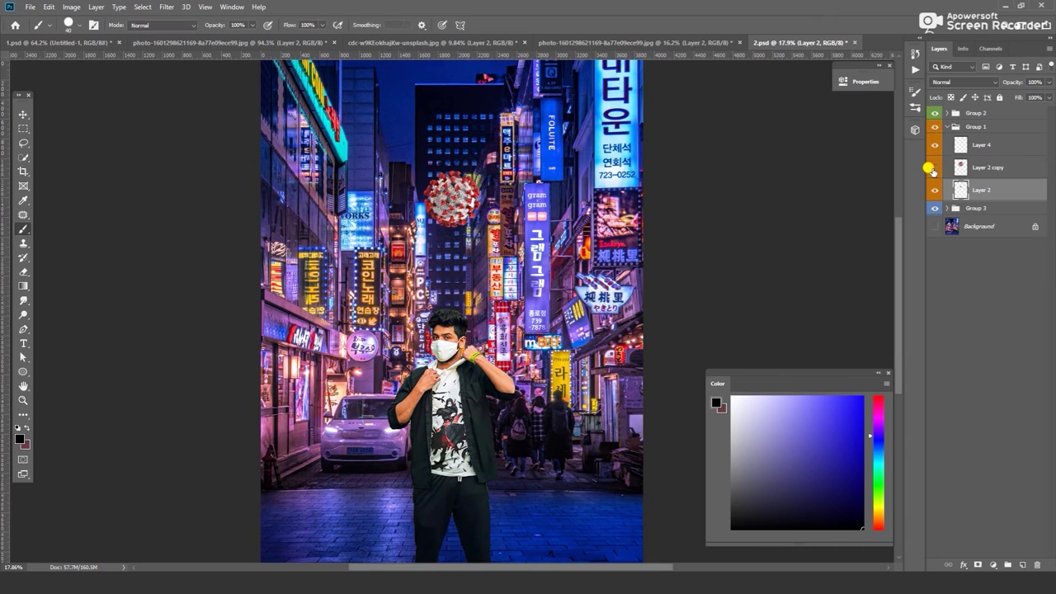
pyautogui.click(931, 171)
pyautogui.moveTo(455, 198)
pyautogui.mouseDown()
pyautogui.moveTo(349, 283)
pyautogui.moveTo(544, 293)
pyautogui.mouseUp()
pyautogui.hotkey('ctrl', 'alt', 't')
pyautogui.moveTo(567, 257); pyautogui.dragTo(554, 284)
pyautogui.press('Return')
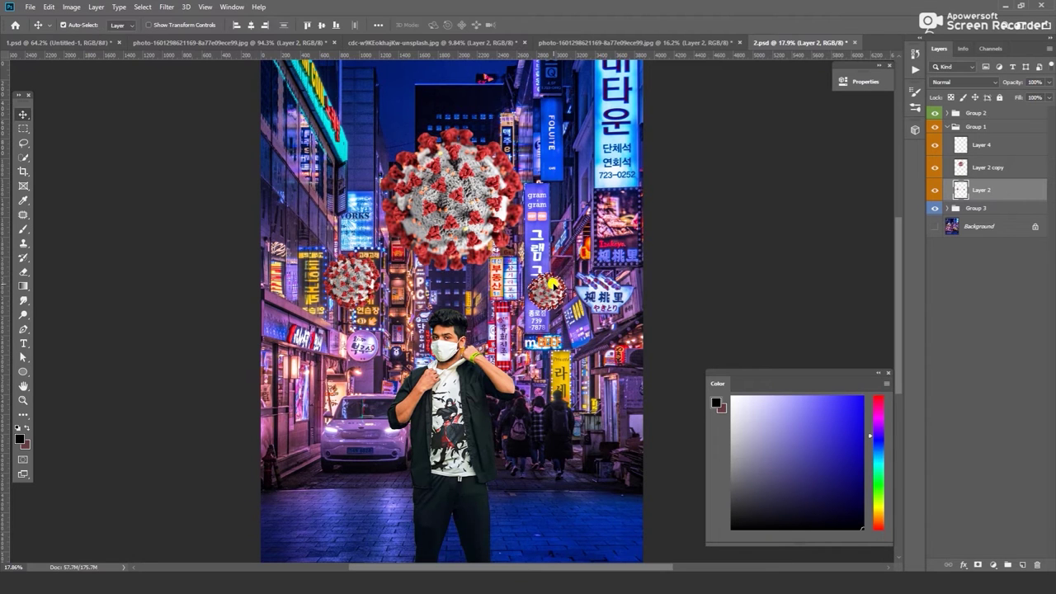
pyautogui.moveTo(552, 289); pyautogui.dragTo(353, 142)
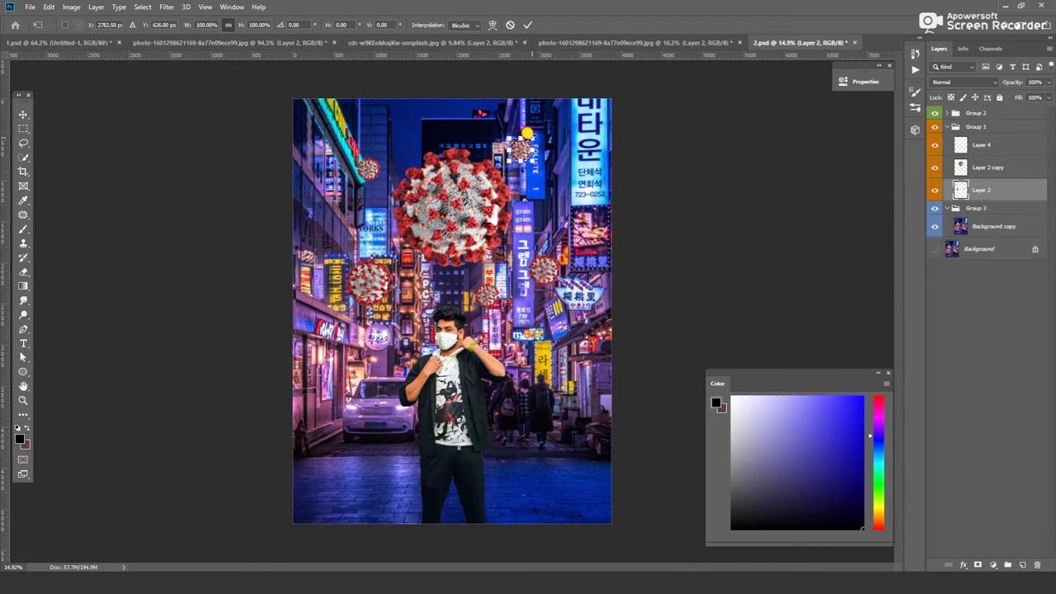
# - Lasso the right small virus, move it down toward the man's feet, and save the composite
pyautogui.press('l')
pyautogui.moveTo(481, 265)
pyautogui.mouseDown()
pyautogui.moveTo(495, 307)
pyautogui.moveTo(387, 447)
pyautogui.mouseUp()
pyautogui.press('v')
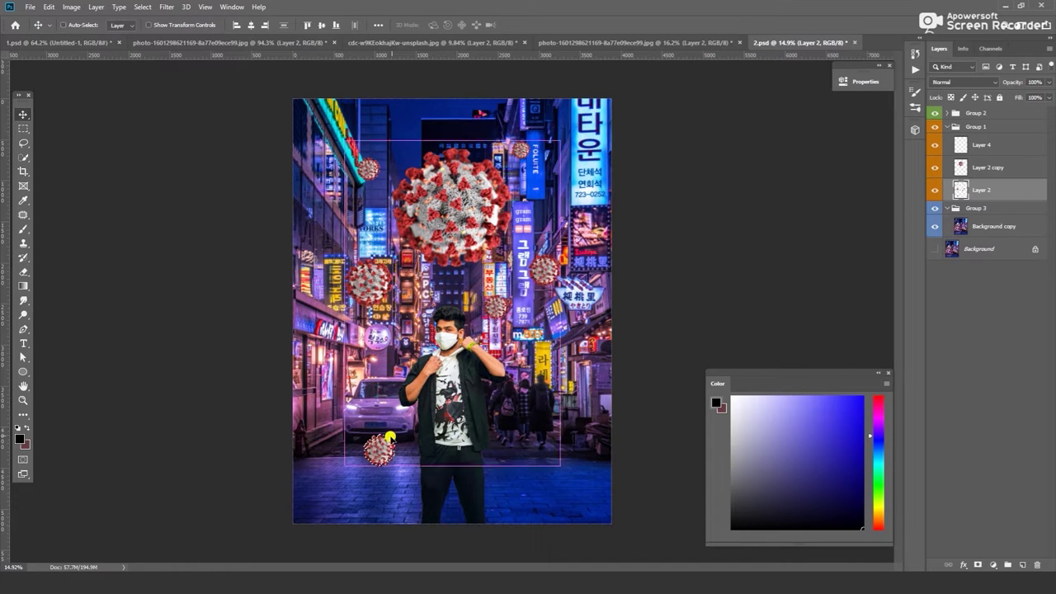
pyautogui.click(29, 6)
pyautogui.click(33, 129)
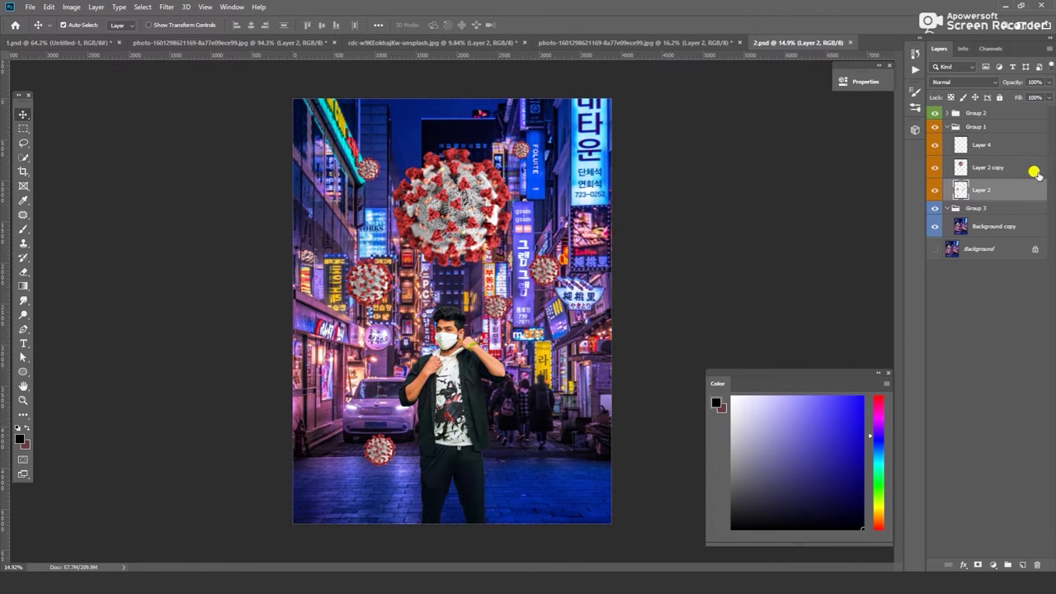
pyautogui.rightClick(984, 228)
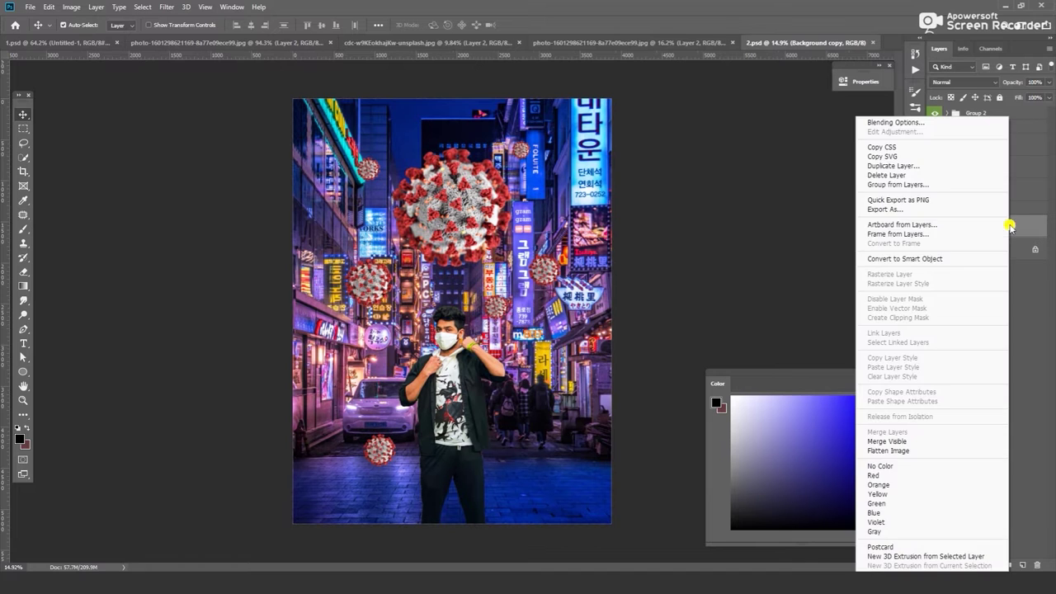
# - Duplicate the background copy, apply a 36.8-pixel Gaussian Blur, and add a layer mask
pyautogui.click(1009, 224)
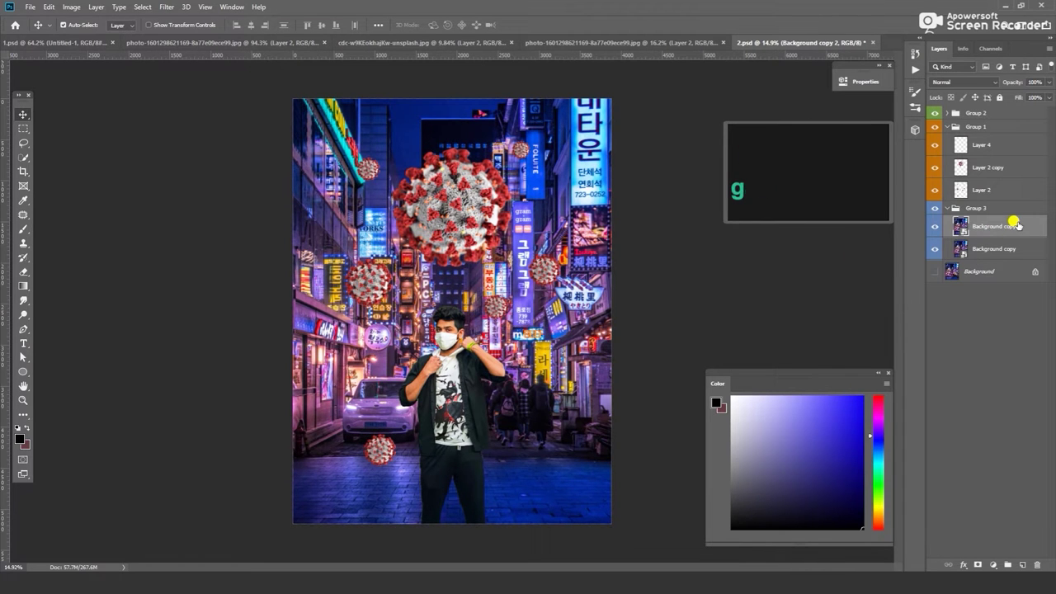
pyautogui.click(167, 6)
pyautogui.click(376, 177)
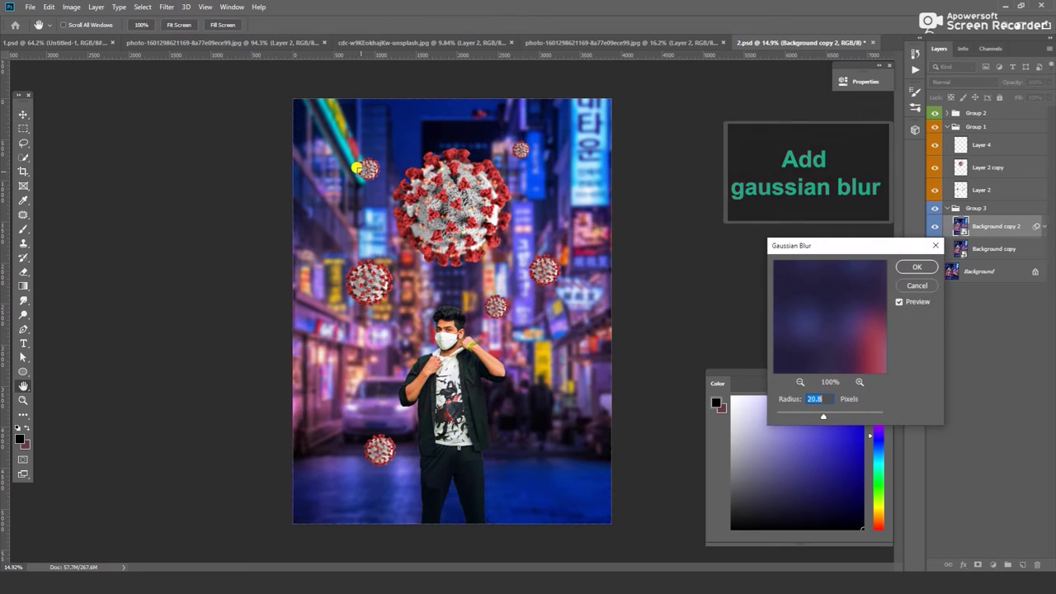
pyautogui.moveTo(834, 417); pyautogui.dragTo(835, 417)
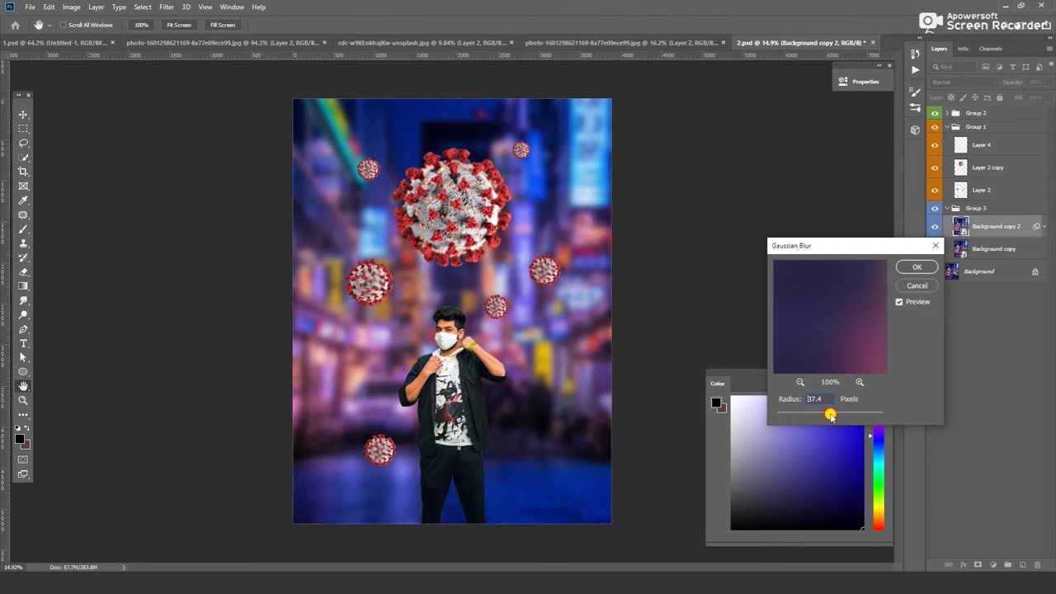
pyautogui.click(907, 267)
pyautogui.click(975, 565)
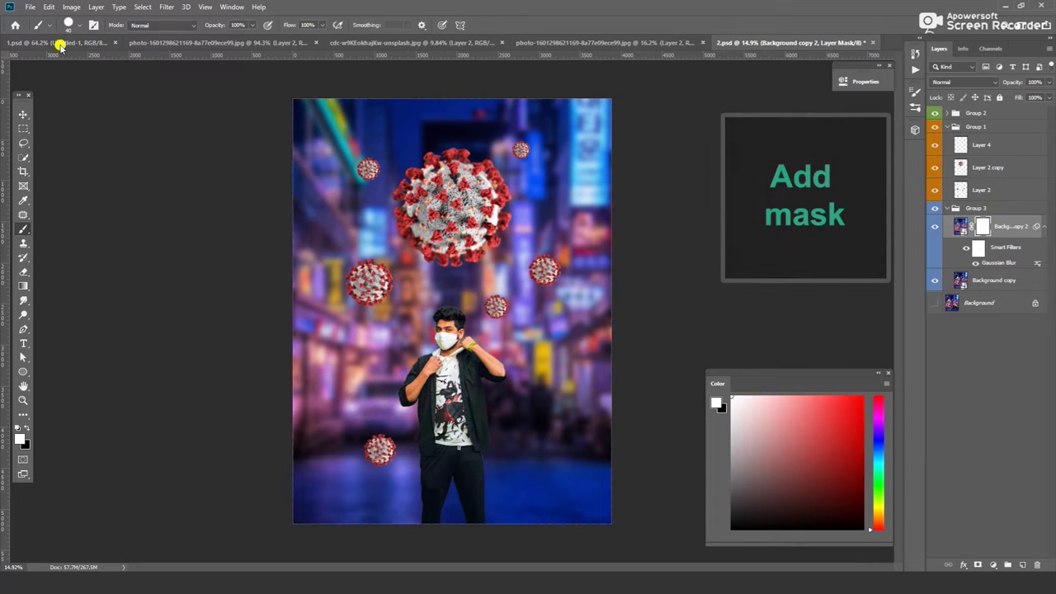
# - Paint the blur mask with a large soft black brush so the bottom pavement is sharp
pyautogui.click(78, 25)
pyautogui.click(605, 150)
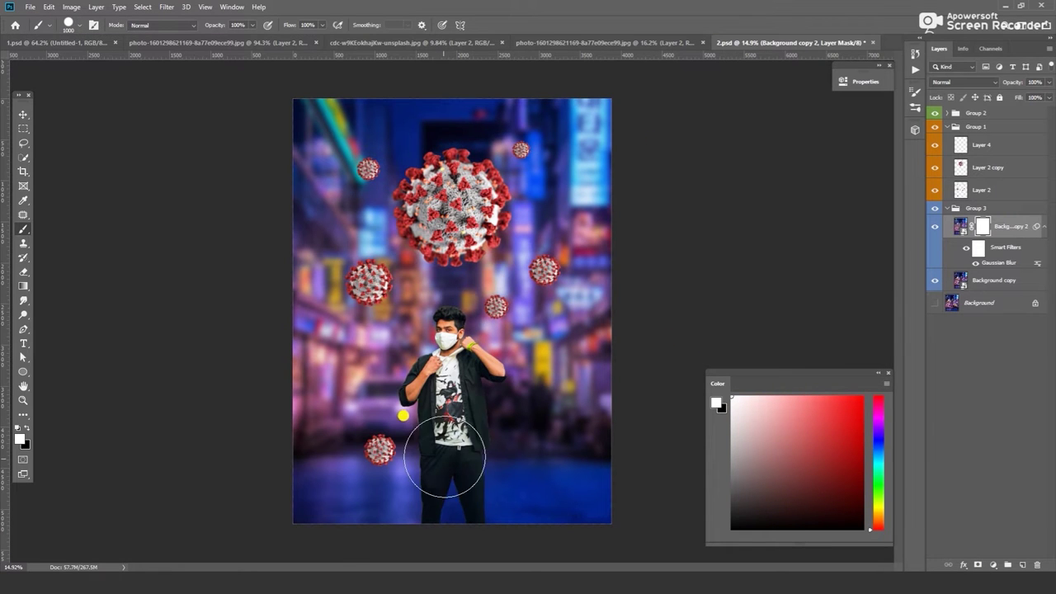
pyautogui.click(18, 421)
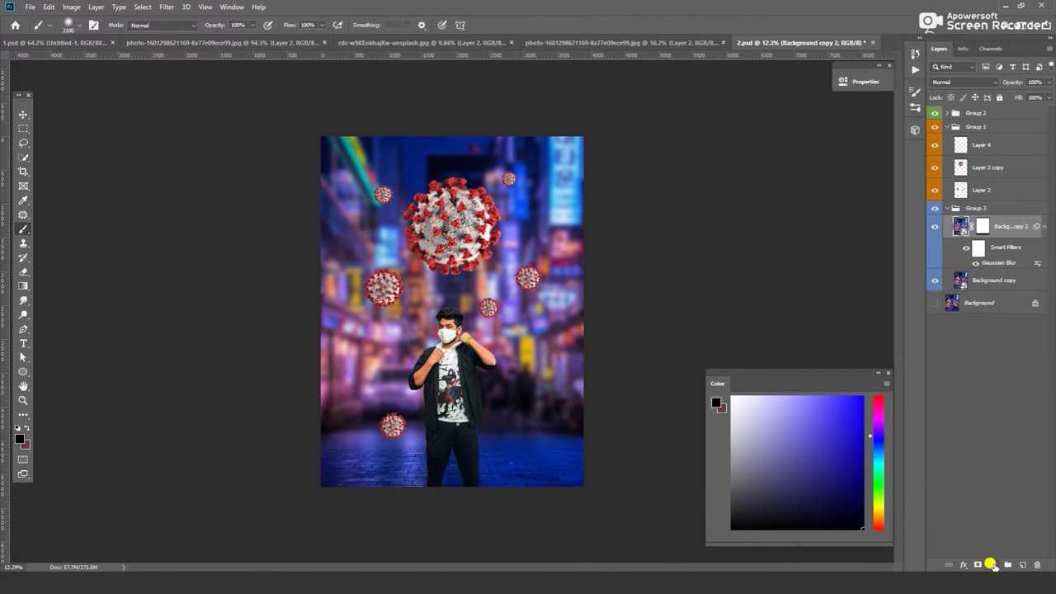
pyautogui.click(990, 565)
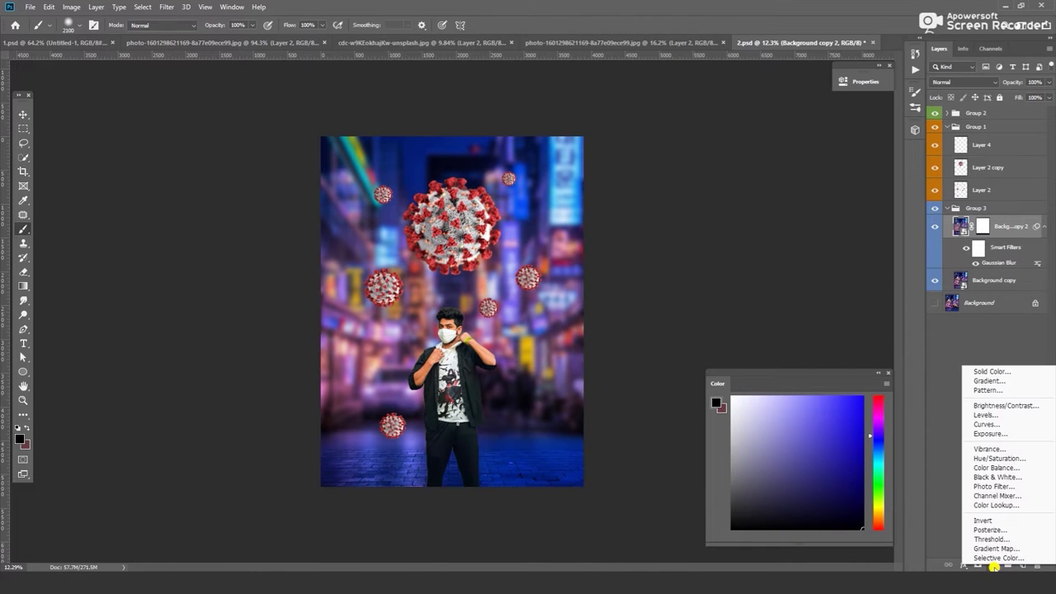
# - Lower brightness and add a colorized Hue/Saturation layer at hue 220, saturation 48
pyautogui.click(1008, 406)
pyautogui.moveTo(748, 144); pyautogui.dragTo(741, 145)
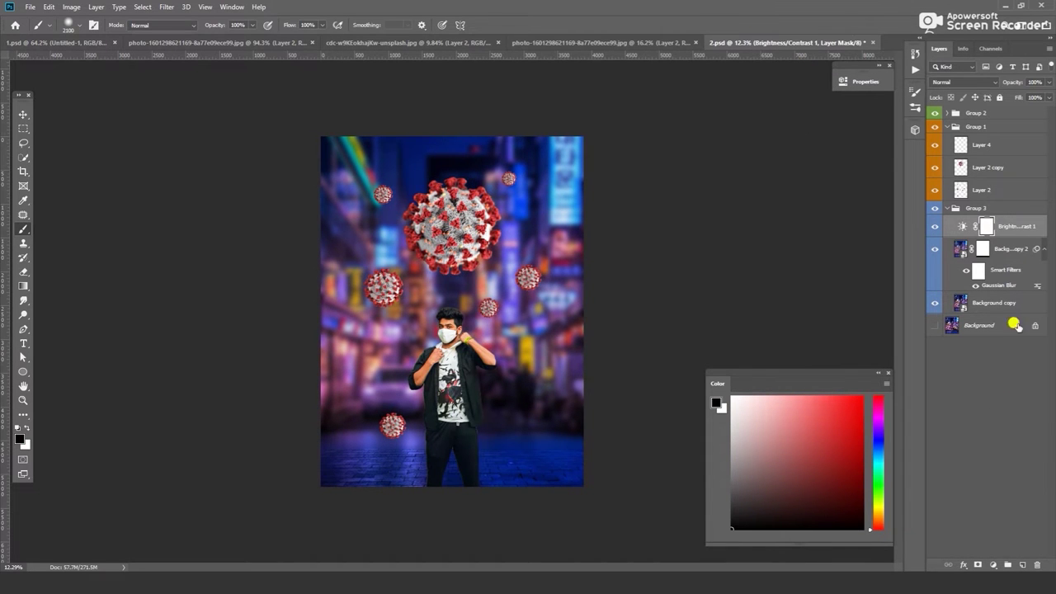
pyautogui.click(993, 565)
pyautogui.click(1001, 454)
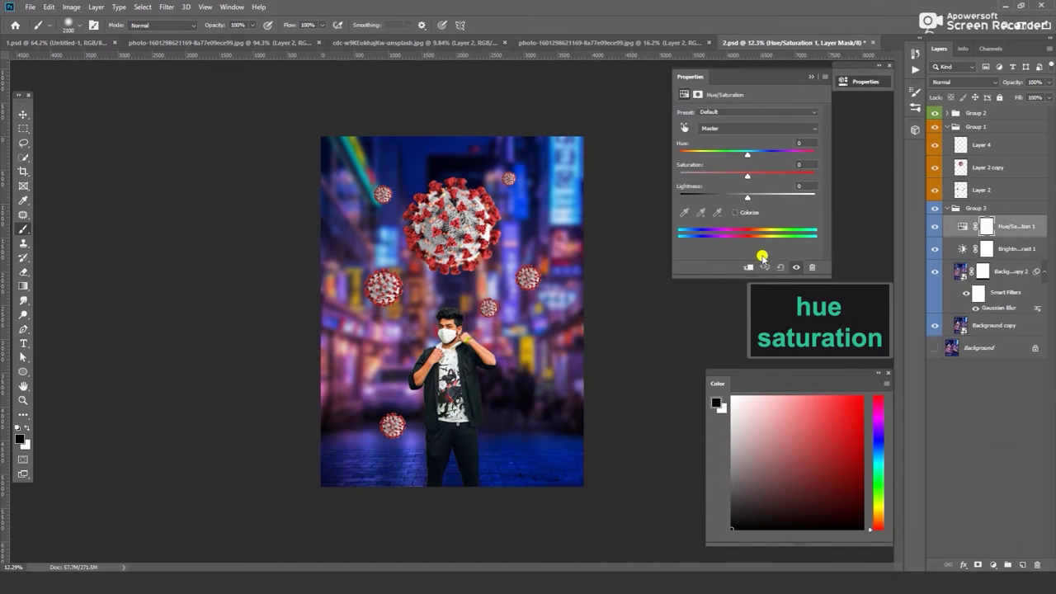
pyautogui.click(735, 212)
pyautogui.moveTo(759, 152); pyautogui.dragTo(767, 151)
pyautogui.moveTo(713, 176); pyautogui.dragTo(767, 155)
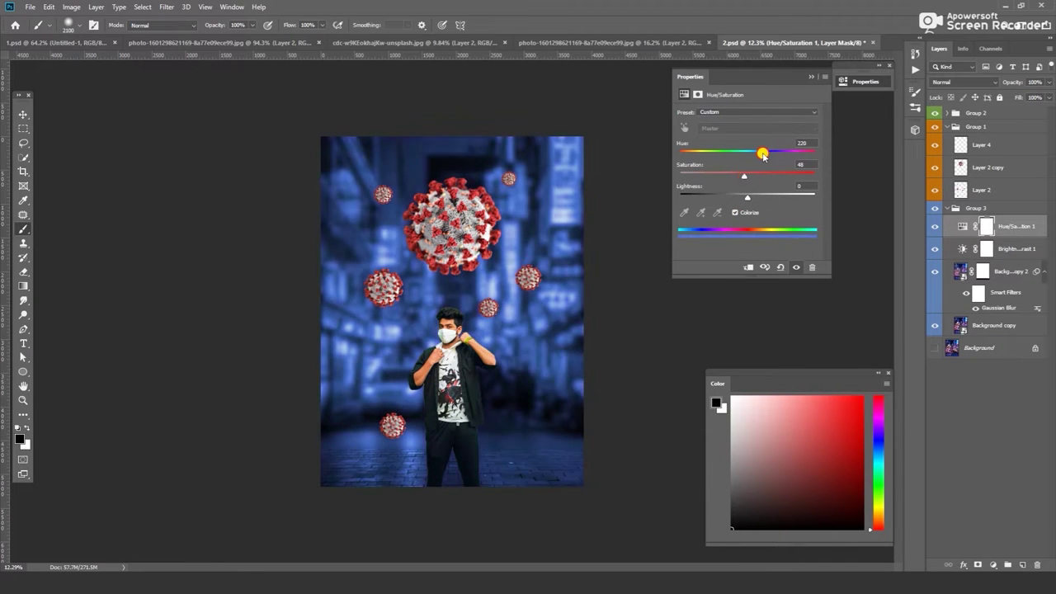
# - Paint the tint's mask black around the man and add an empty Layer 5
pyautogui.click(627, 152)
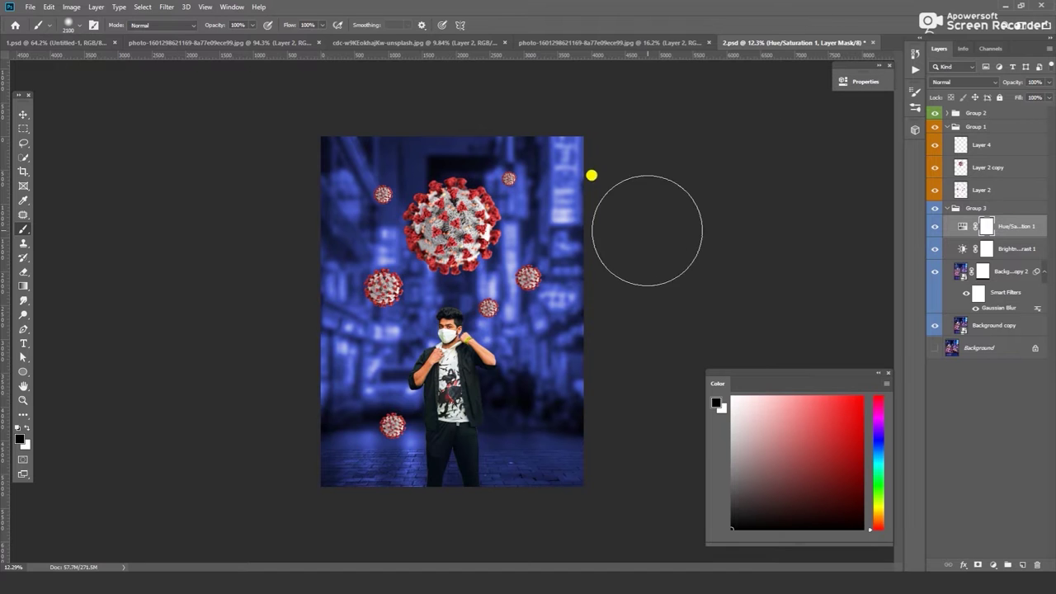
pyautogui.moveTo(439, 307); pyautogui.dragTo(469, 308)
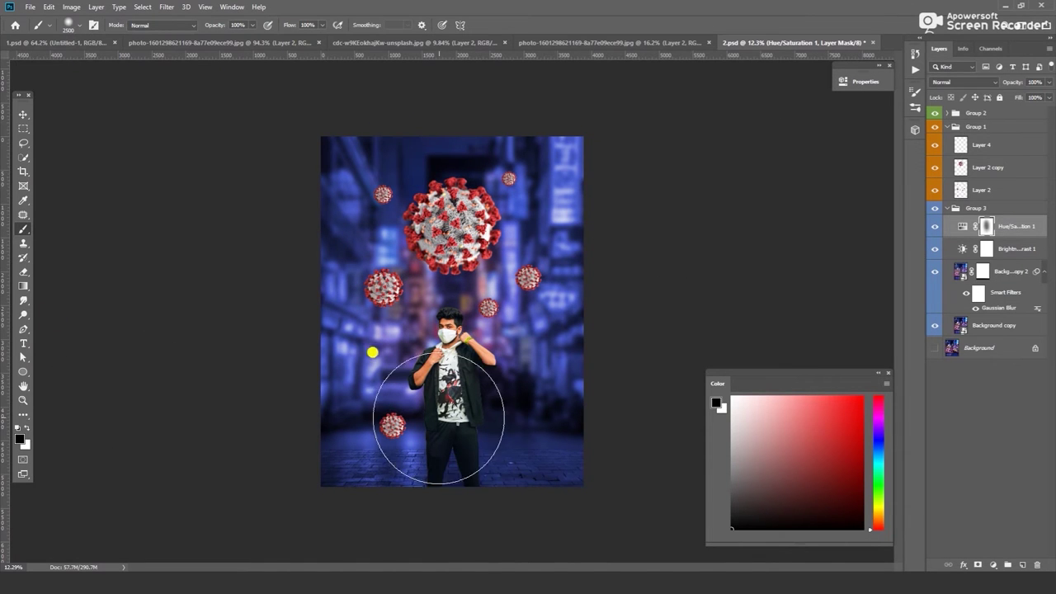
pyautogui.click(1022, 565)
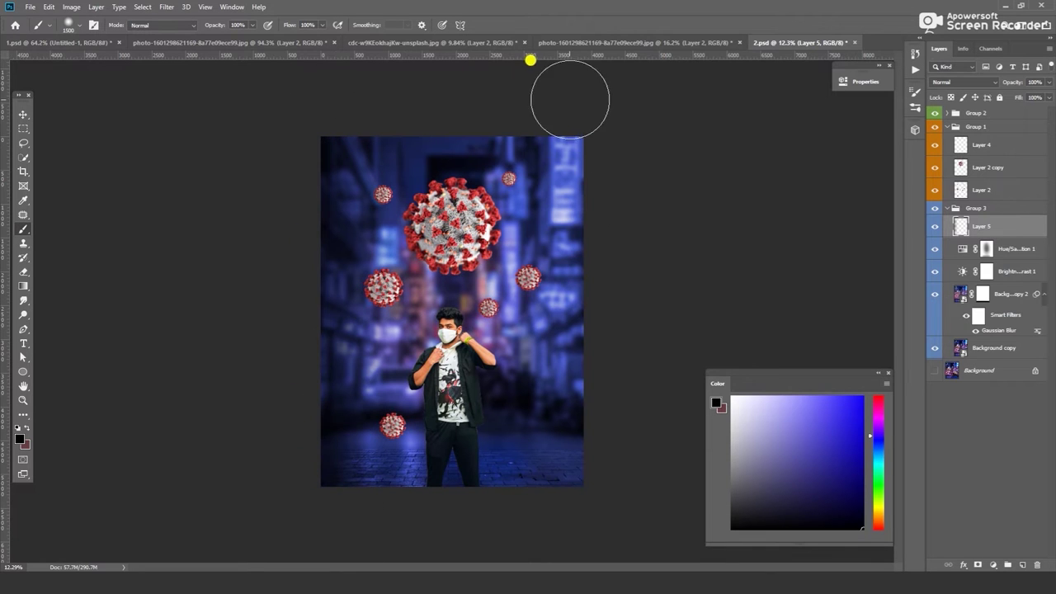
# - Darken the right-edge neon signs with black strokes on Layer 5, save, and select Layer 2
pyautogui.moveTo(583, 94); pyautogui.dragTo(625, 554)
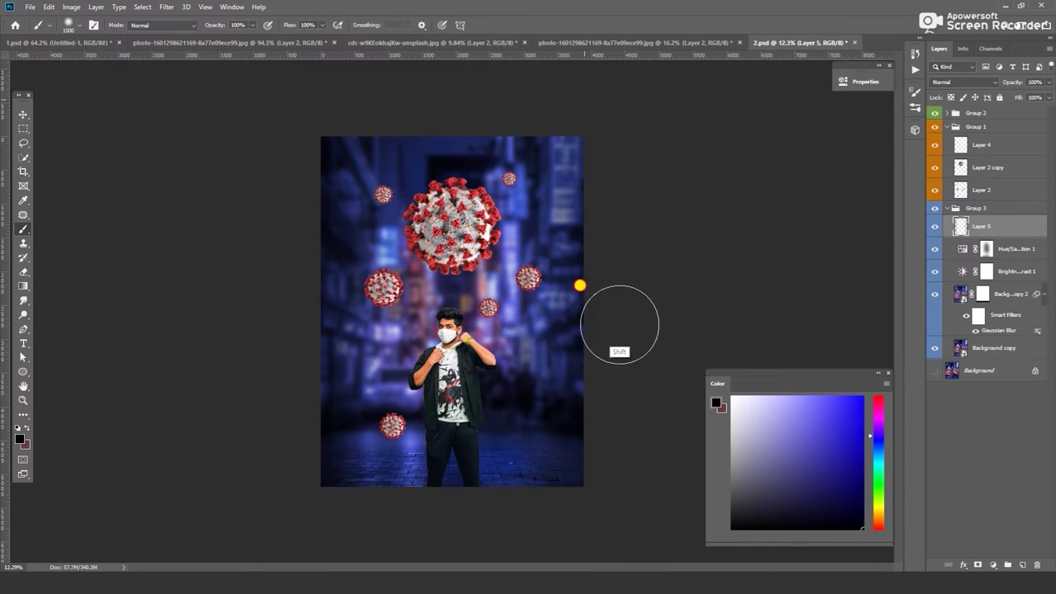
pyautogui.moveTo(608, 254); pyautogui.dragTo(608, 207)
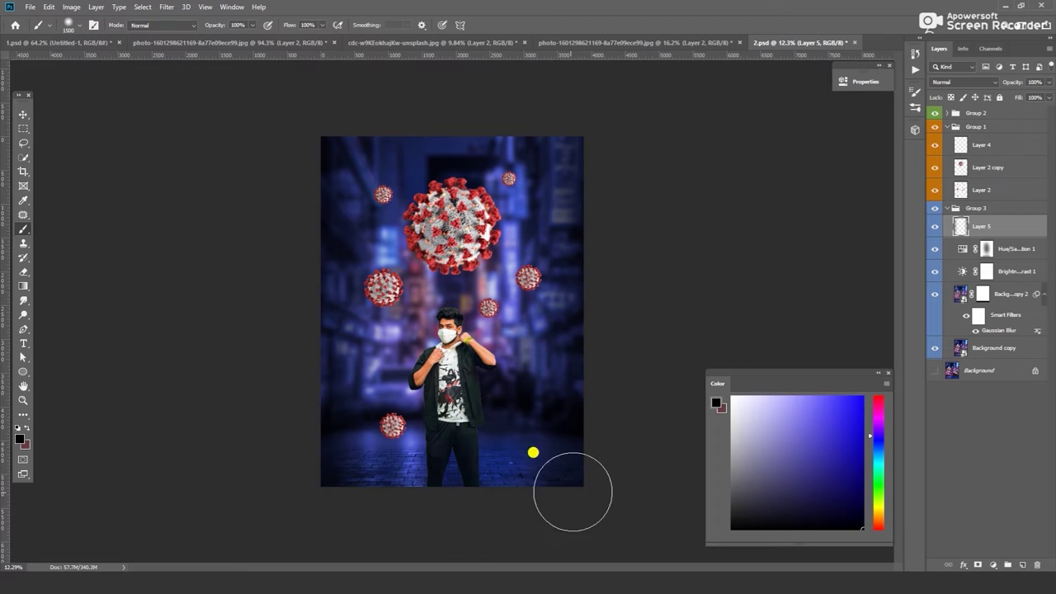
pyautogui.hotkey('ctrl', '0')
pyautogui.hotkey('ctrl', 's')
pyautogui.click(399, 126)
# - Nudge the lower-left virus down and convert Layer 2 to a Smart Object
pyautogui.moveTo(372, 450); pyautogui.dragTo(382, 476)
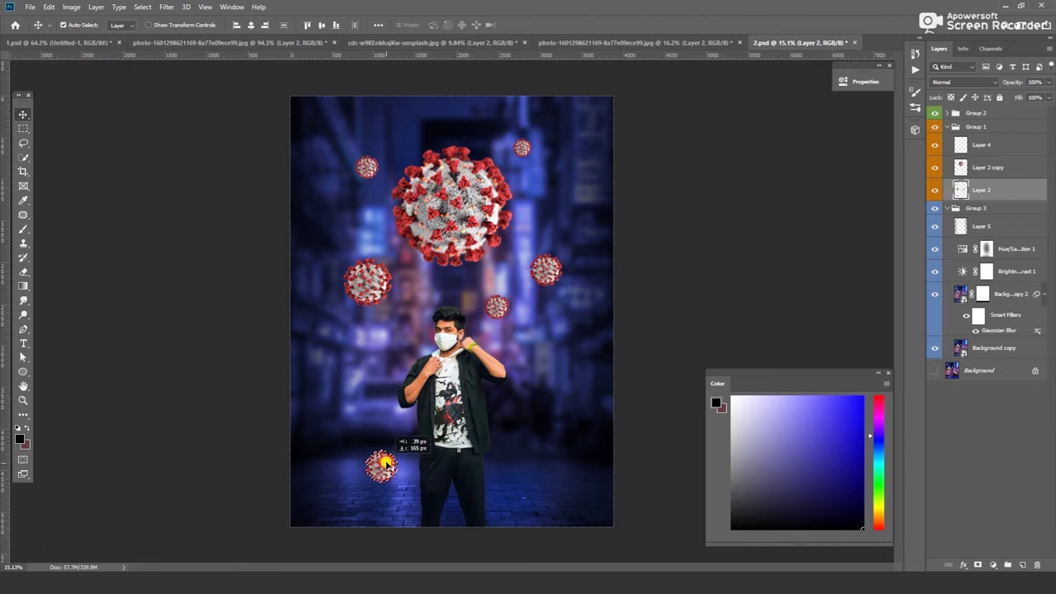
pyautogui.rightClick(1008, 194)
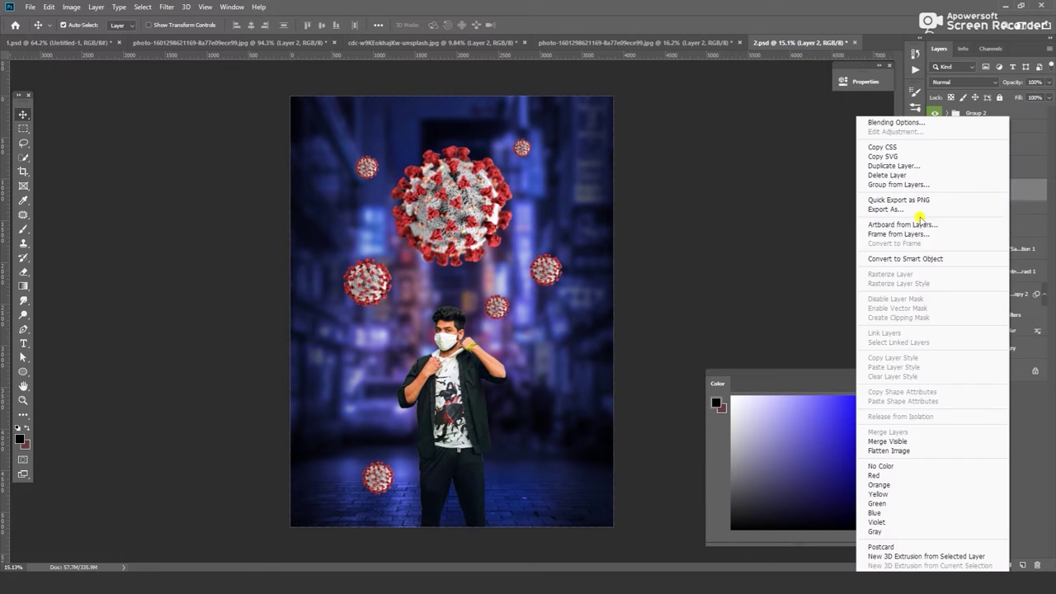
pyautogui.click(905, 259)
# - Give the small viruses on Layer 2 a blue-violet Color Overlay in Color mode
pyautogui.click(165, 11)
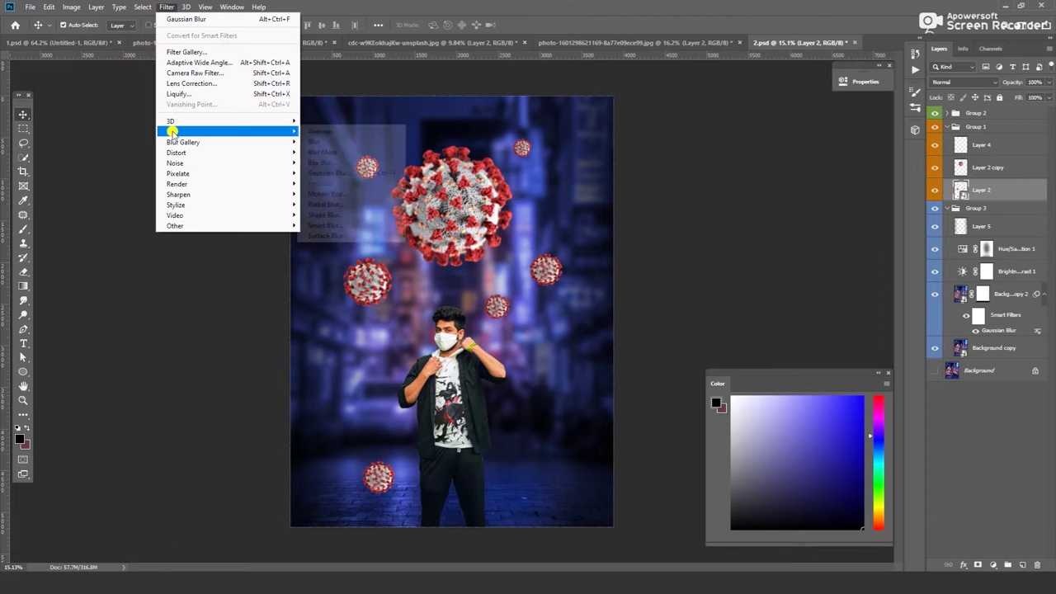
pyautogui.doubleClick(1016, 190)
pyautogui.click(675, 306)
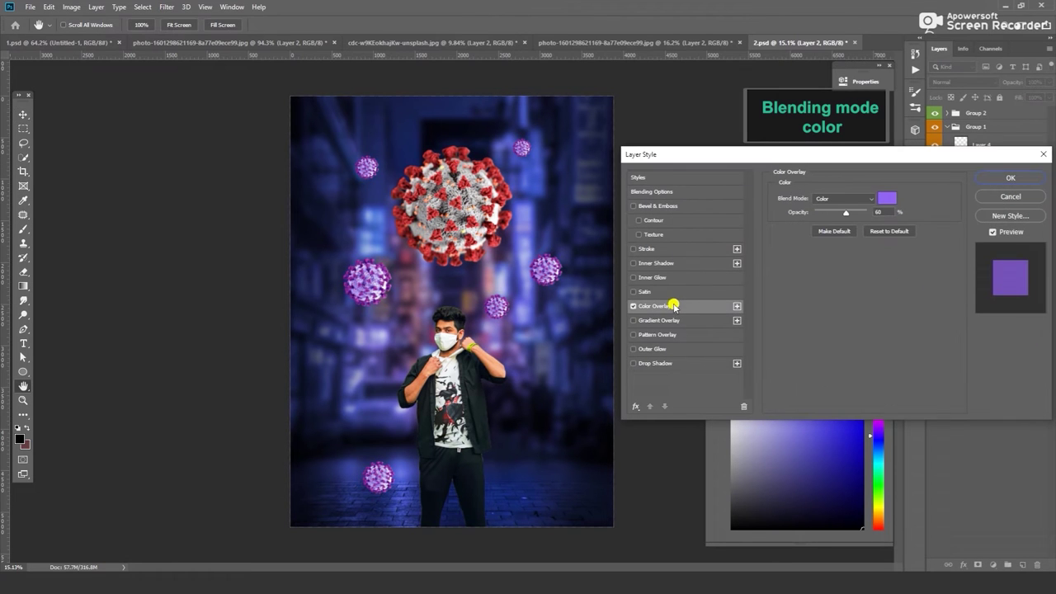
pyautogui.click(885, 198)
pyautogui.click(536, 177)
pyautogui.click(837, 394)
pyautogui.moveTo(898, 421); pyautogui.dragTo(898, 418)
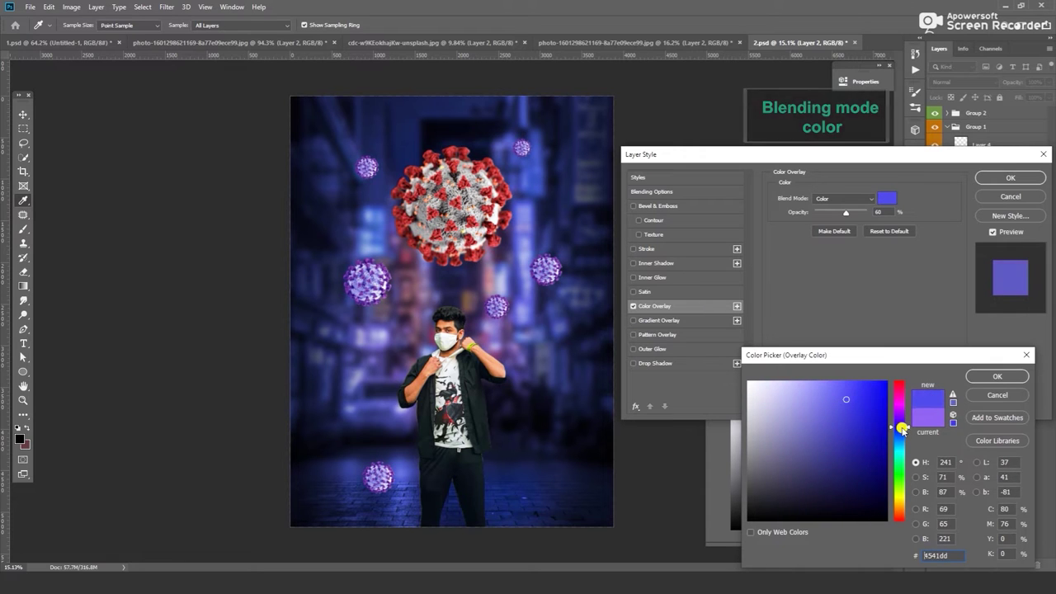
pyautogui.click(1013, 377)
pyautogui.moveTo(845, 212); pyautogui.dragTo(873, 213)
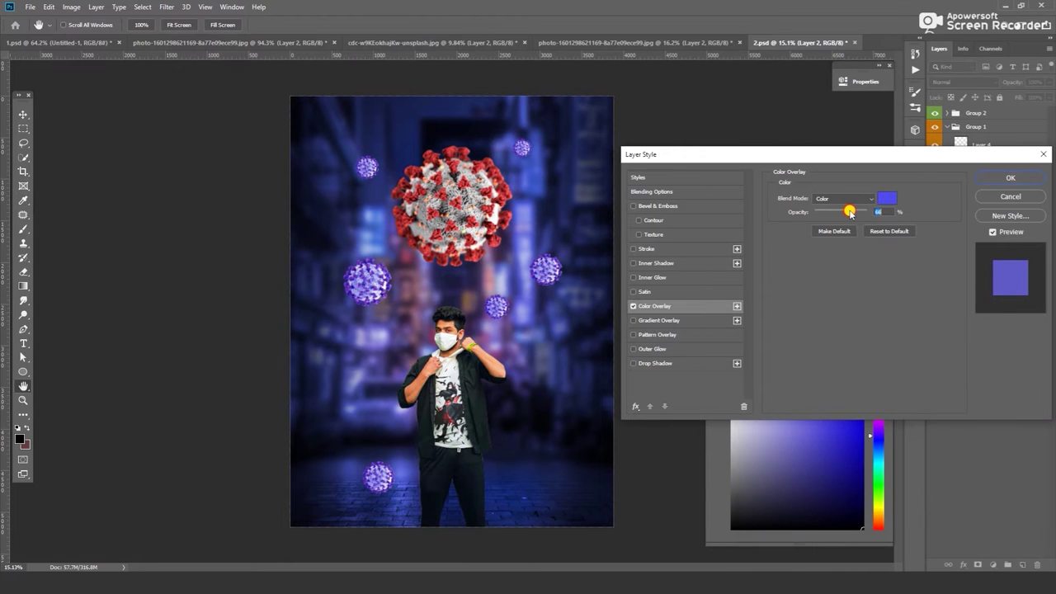
pyautogui.click(985, 177)
# - Soften the small viruses with a light Gaussian Blur of 6.8
pyautogui.click(166, 6)
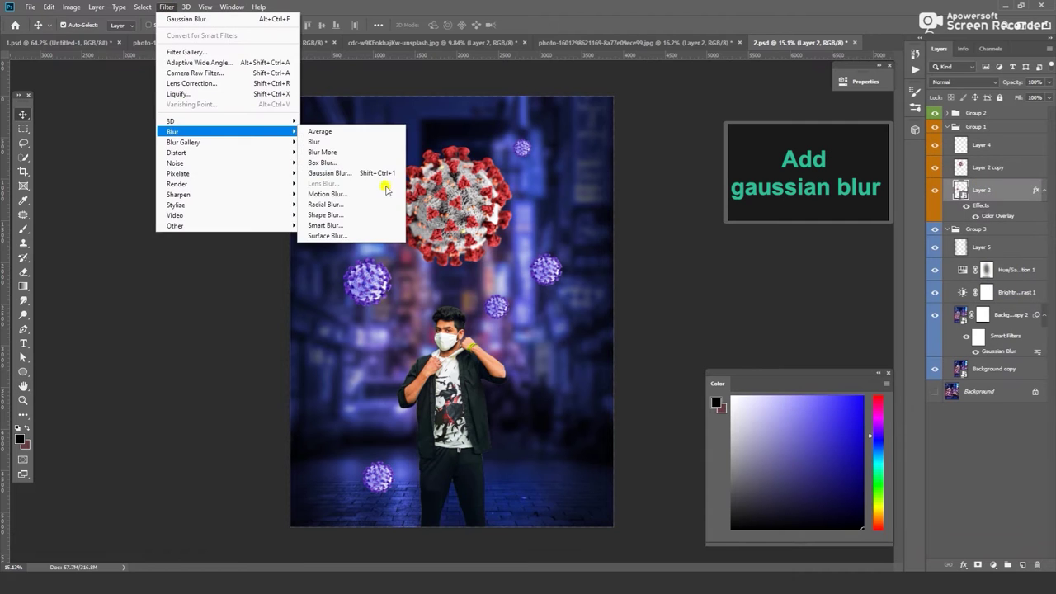
pyautogui.click(367, 171)
pyautogui.moveTo(797, 422); pyautogui.dragTo(810, 419)
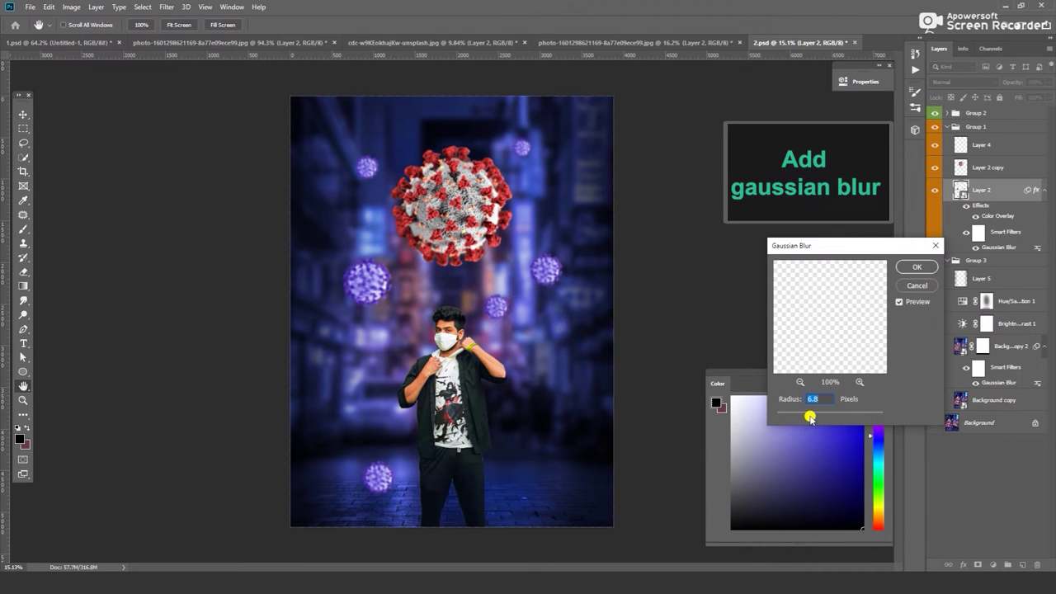
pyautogui.click(909, 267)
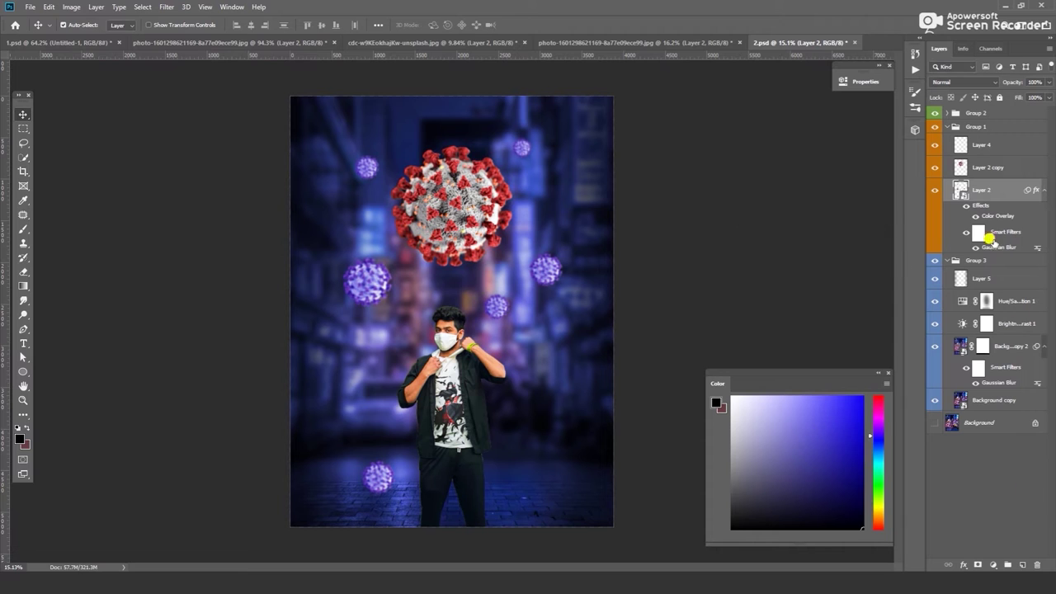
pyautogui.click(993, 565)
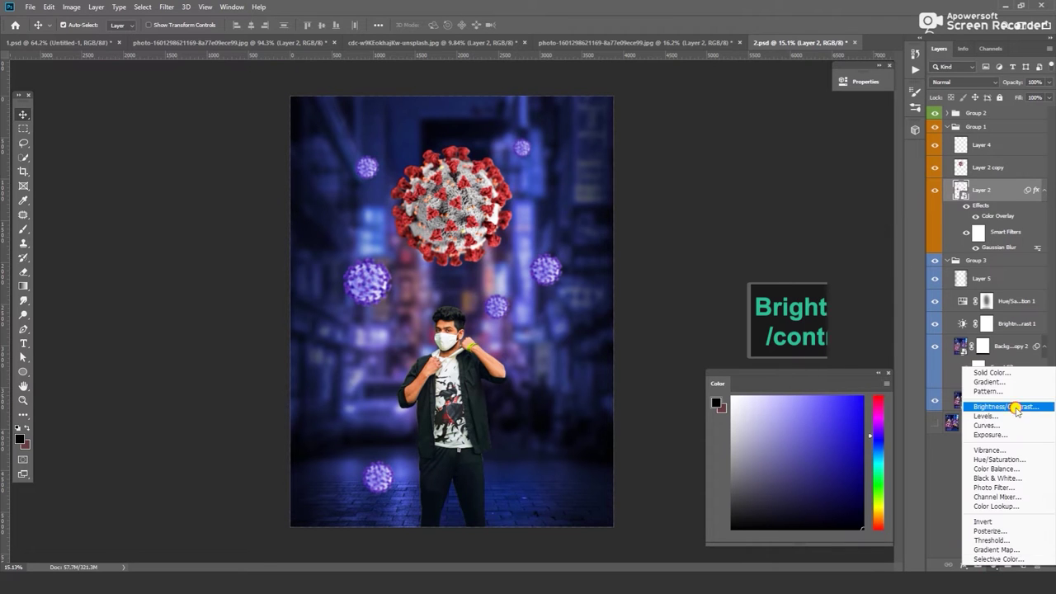
# - Darken only the small viruses with a clipped Brightness/Contrast at −34 brightness
pyautogui.click(1011, 405)
pyautogui.moveTo(748, 141); pyautogui.dragTo(737, 143)
pyautogui.click(747, 267)
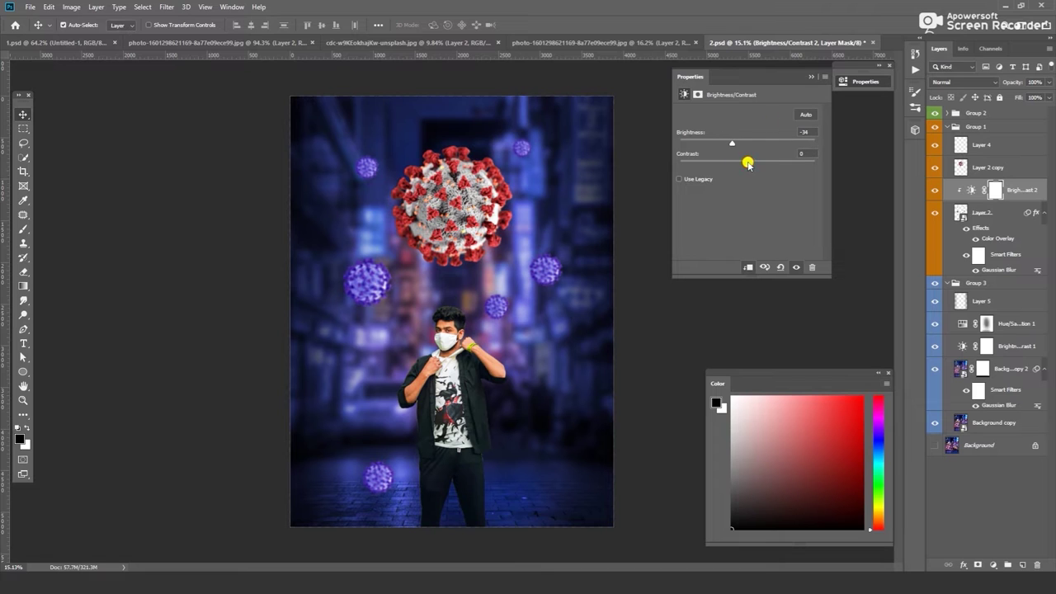
pyautogui.click(810, 80)
# - Paint glowing highlights on the violet viruses with a small brush on a new Overlay layer
pyautogui.click(1023, 565)
pyautogui.press('b')
pyautogui.click(785, 478)
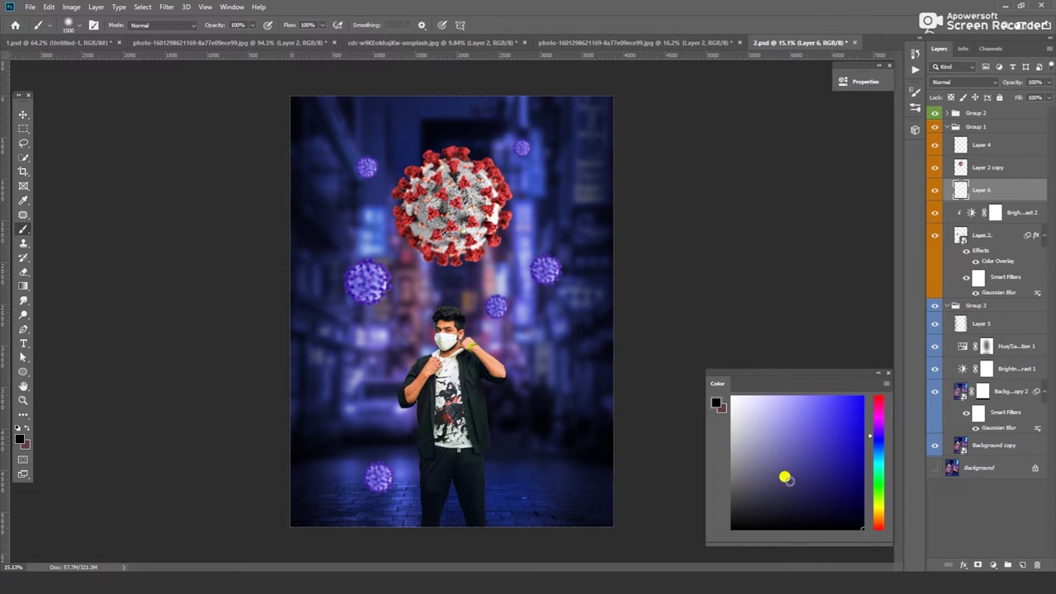
pyautogui.moveTo(667, 263); pyautogui.dragTo(684, 280)
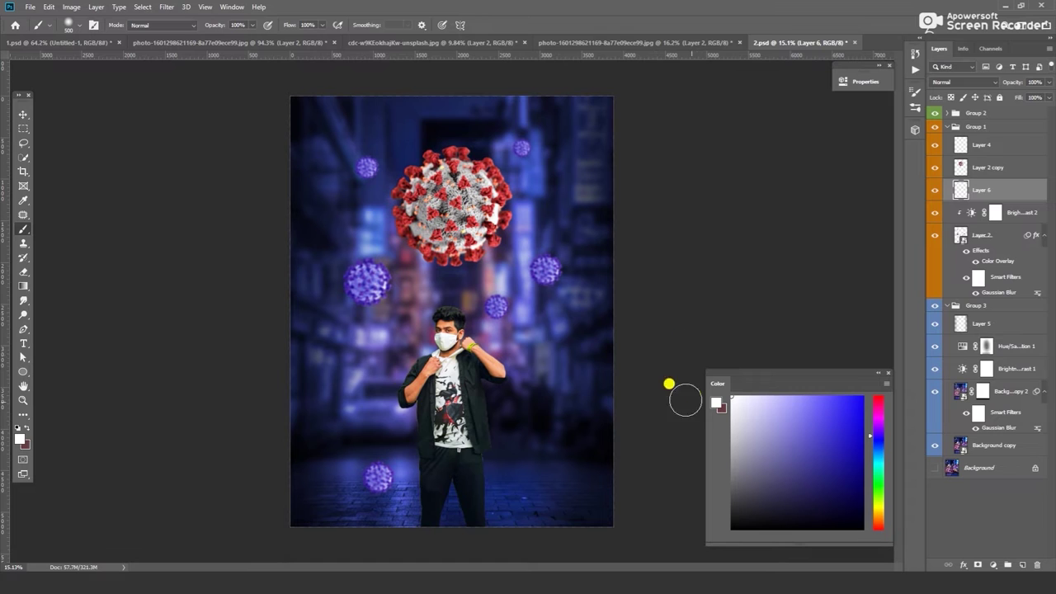
pyautogui.click(964, 82)
pyautogui.click(961, 213)
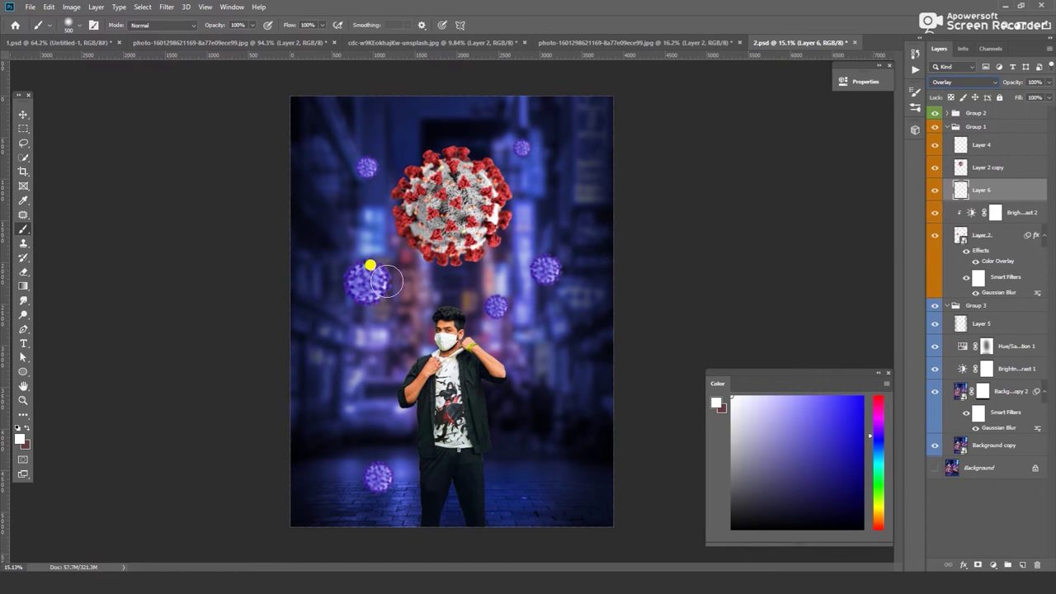
pyautogui.moveTo(352, 265); pyautogui.dragTo(354, 267)
pyautogui.press('[')
pyautogui.press('[')
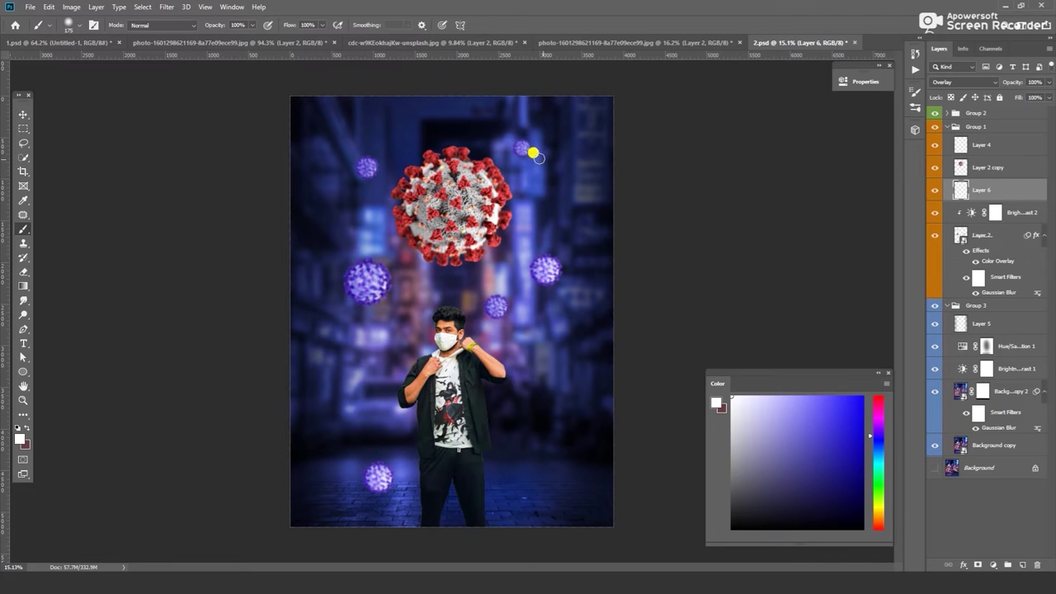
pyautogui.press('v')
pyautogui.click(990, 168)
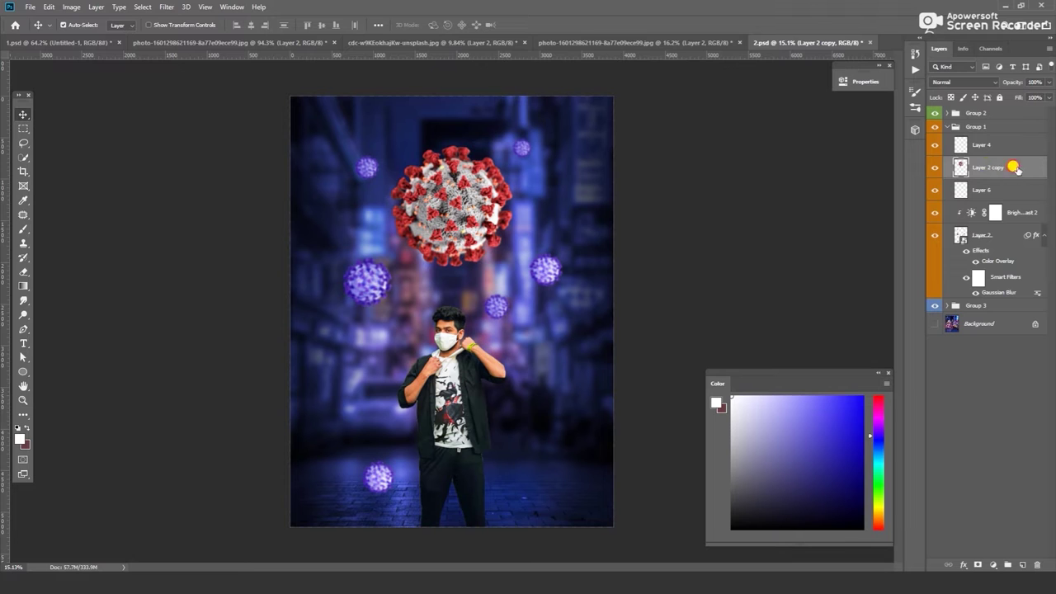
# - Move the red virus layer out of Group 1 into its own violet-coded group
pyautogui.hotkey('ctrl', ']')
pyautogui.hotkey('ctrl', ']')
pyautogui.click(947, 149)
pyautogui.hotkey('ctrl', 'g')
pyautogui.rightClick(981, 131)
pyautogui.click(982, 541)
pyautogui.click(934, 126)
pyautogui.click(935, 126)
pyautogui.click(986, 147)
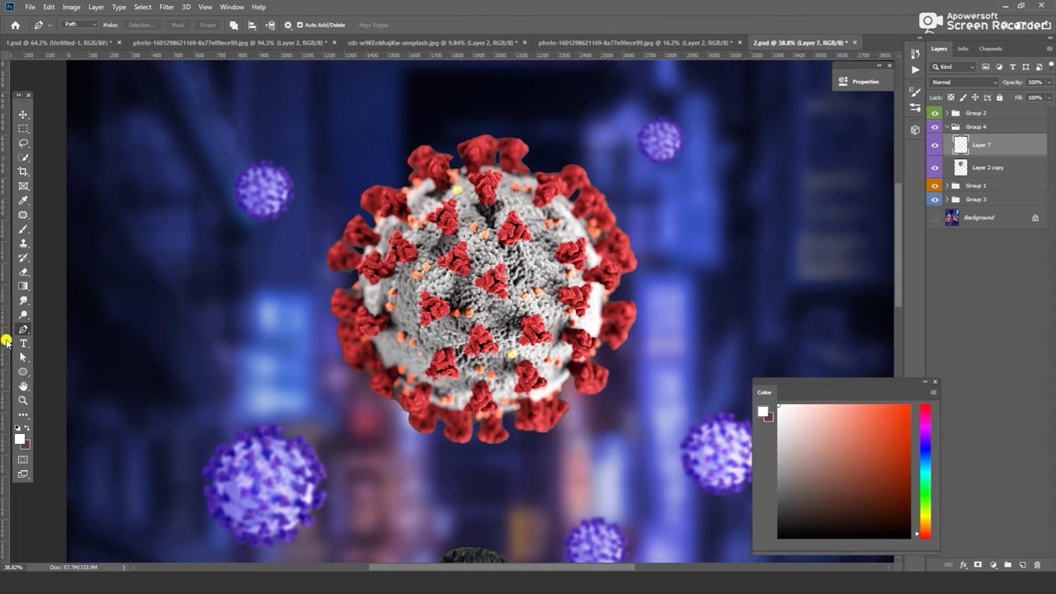
# - Draw a circle on the red virus and cut it into a white half-disc eye
pyautogui.moveTo(413, 225); pyautogui.dragTo(482, 290)
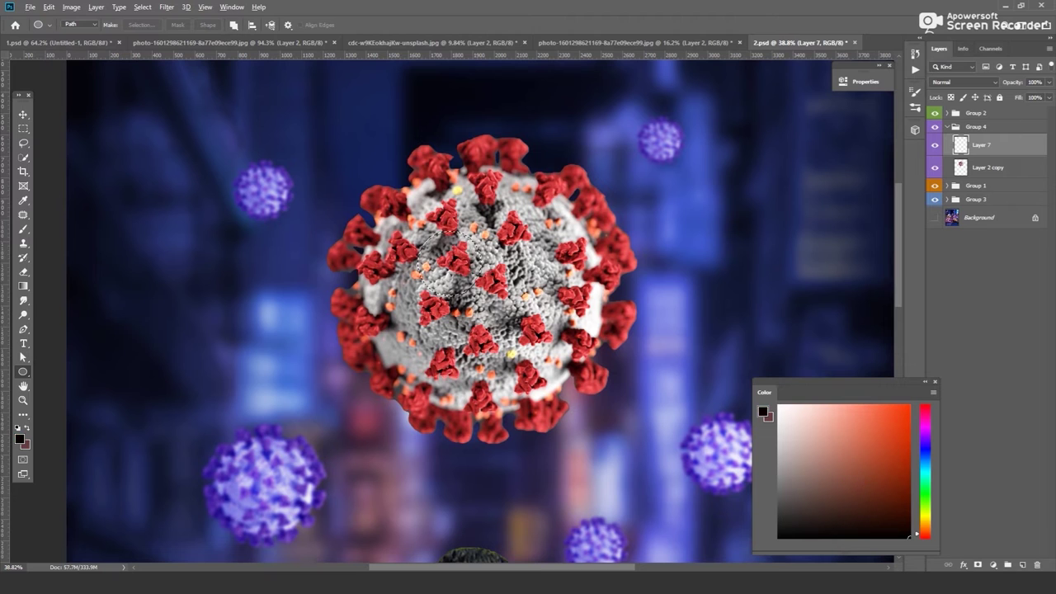
pyautogui.hotkey('ctrl', 'Return')
pyautogui.hotkey('alt', 'BackSpace')
pyautogui.hotkey('ctrl', 'd')
pyautogui.press('p')
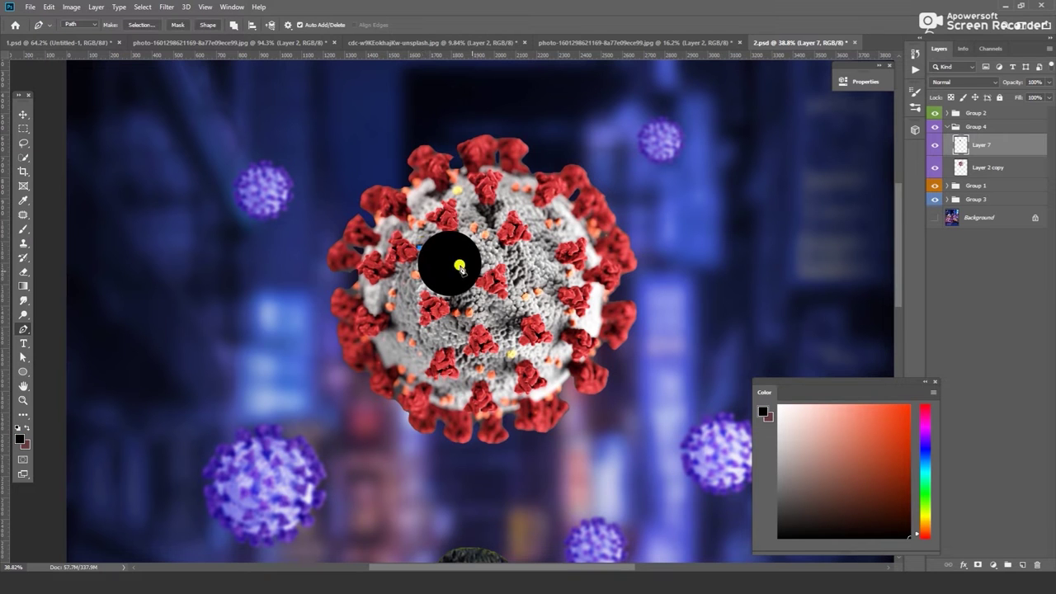
pyautogui.hotkey('ctrl', 'Return')
pyautogui.press('Delete')
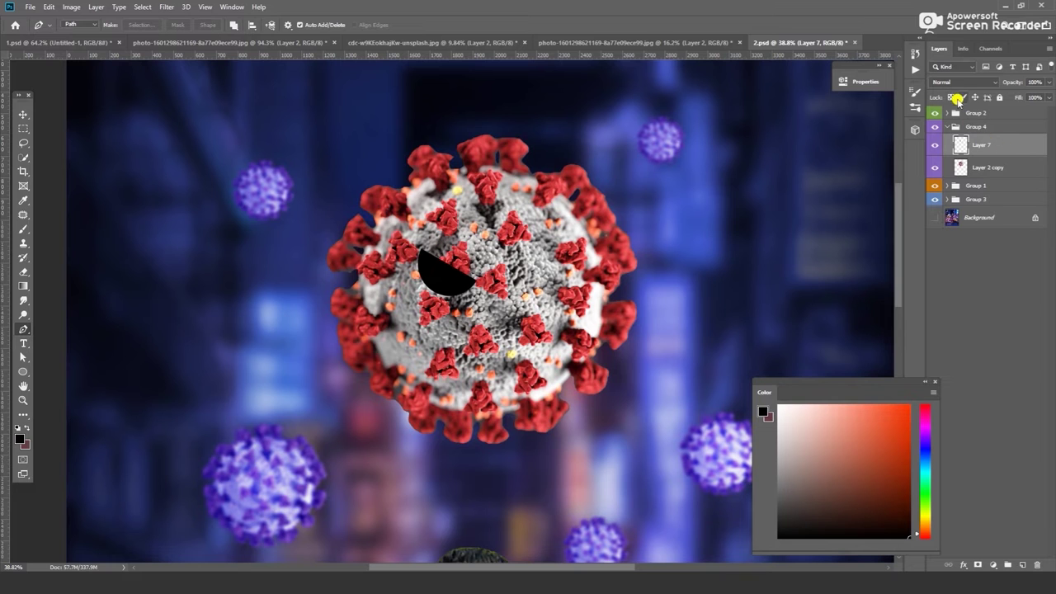
pyautogui.hotkey('alt', 'BackSpace')
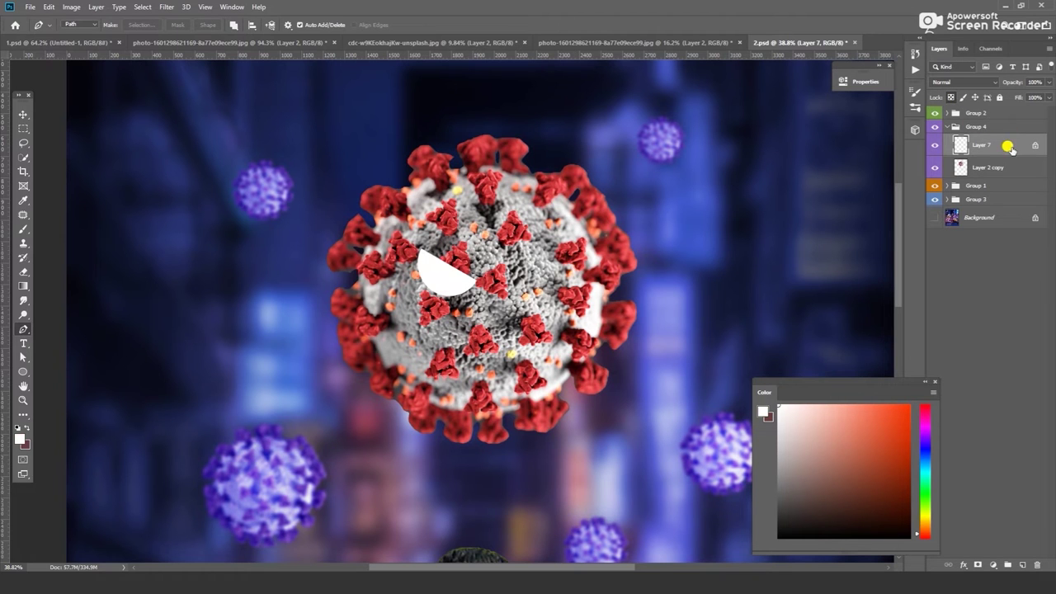
# - Outline the eye with a 13 px inside Stroke in dark red #2a0000
pyautogui.doubleClick(1010, 149)
pyautogui.click(661, 250)
pyautogui.click(825, 226)
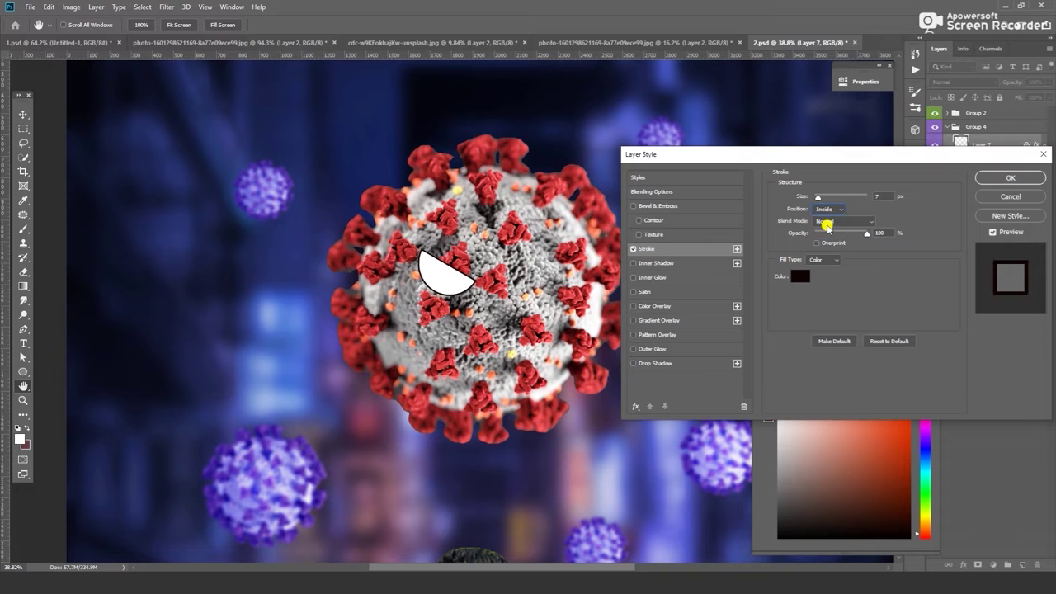
pyautogui.moveTo(821, 198); pyautogui.dragTo(822, 197)
pyautogui.click(797, 279)
pyautogui.click(884, 495)
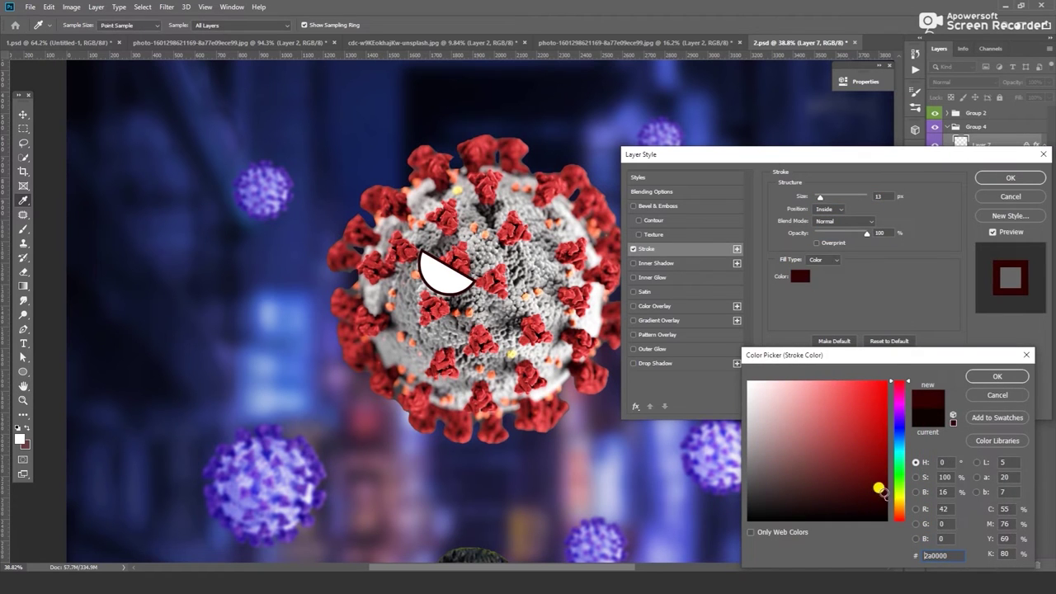
pyautogui.click(996, 379)
pyautogui.click(1010, 177)
pyautogui.press('p')
pyautogui.scroll(5, 483, 266)
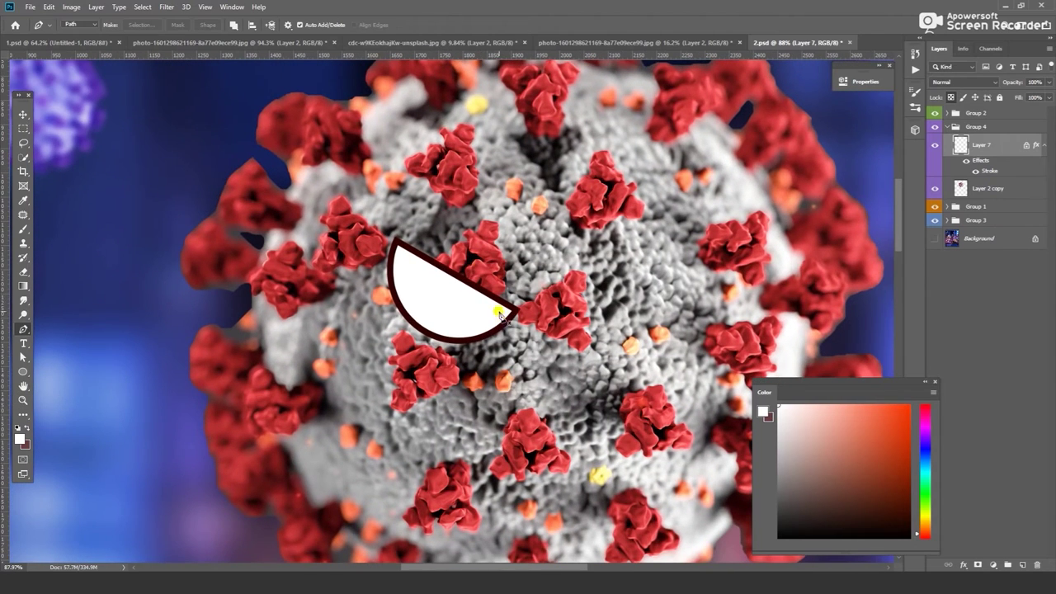
# - Shade the eye light pink with a soft brush and add a red iris dot
pyautogui.press('b')
pyautogui.click(73, 25)
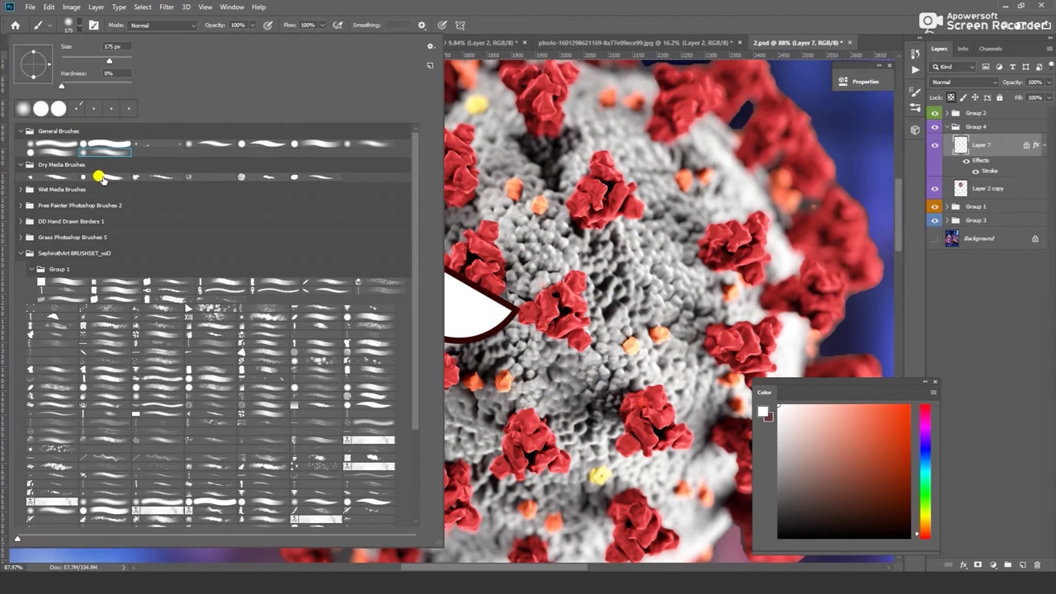
pyautogui.click(523, 30)
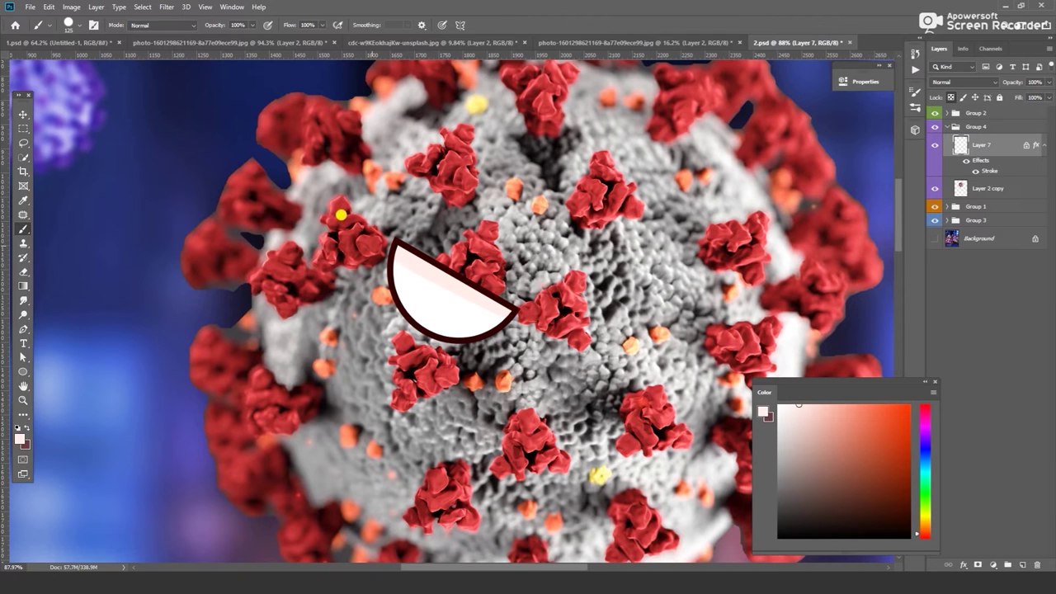
pyautogui.moveTo(400, 252); pyautogui.dragTo(495, 305)
pyautogui.click(891, 421)
pyautogui.click(899, 422)
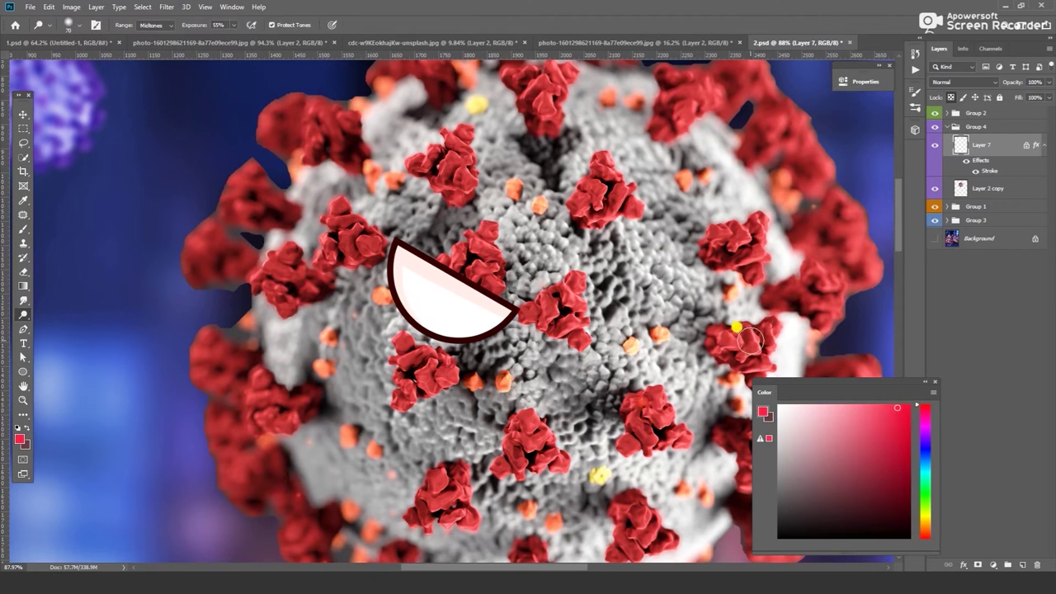
pyautogui.hotkey('ctrl', '0')
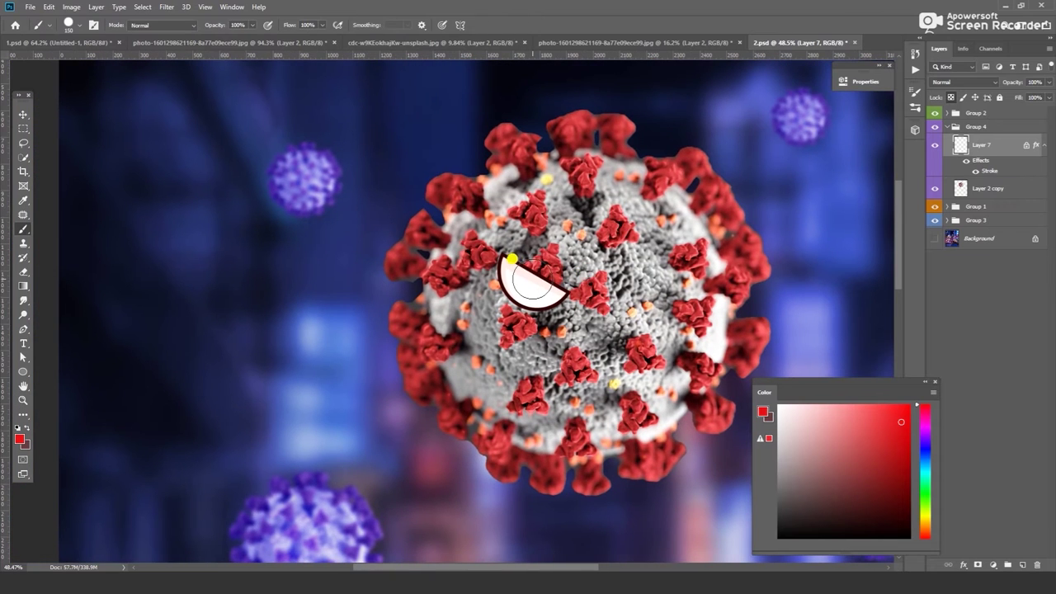
pyautogui.click(532, 282)
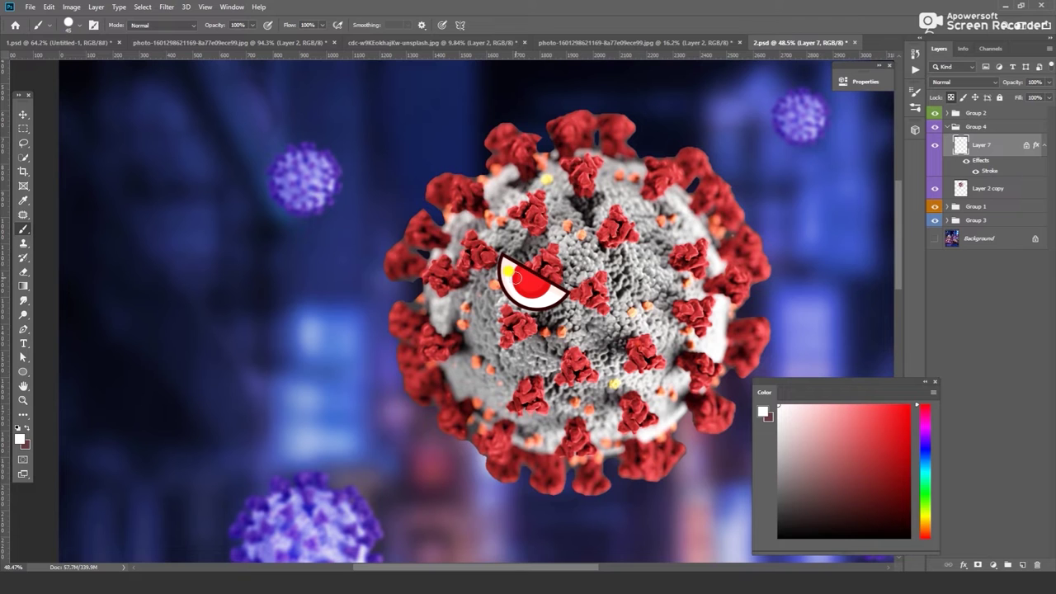
# - Duplicate the eye to the right, flip the copy horizontally, and add Layer 8
pyautogui.press('v')
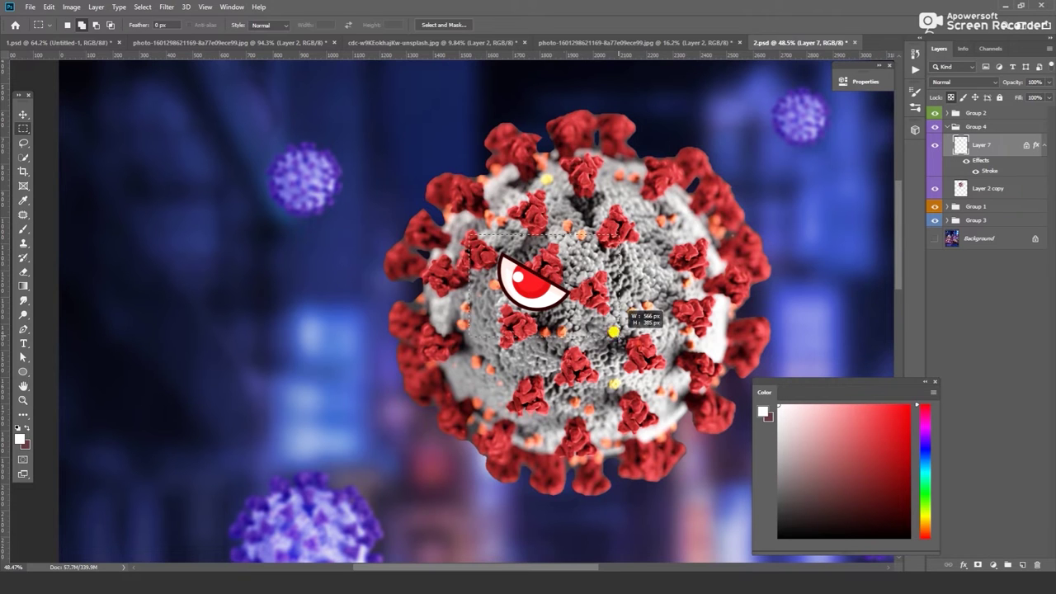
pyautogui.moveTo(520, 285); pyautogui.dragTo(627, 286)
pyautogui.hotkey('ctrl', 't')
pyautogui.rightClick(615, 281)
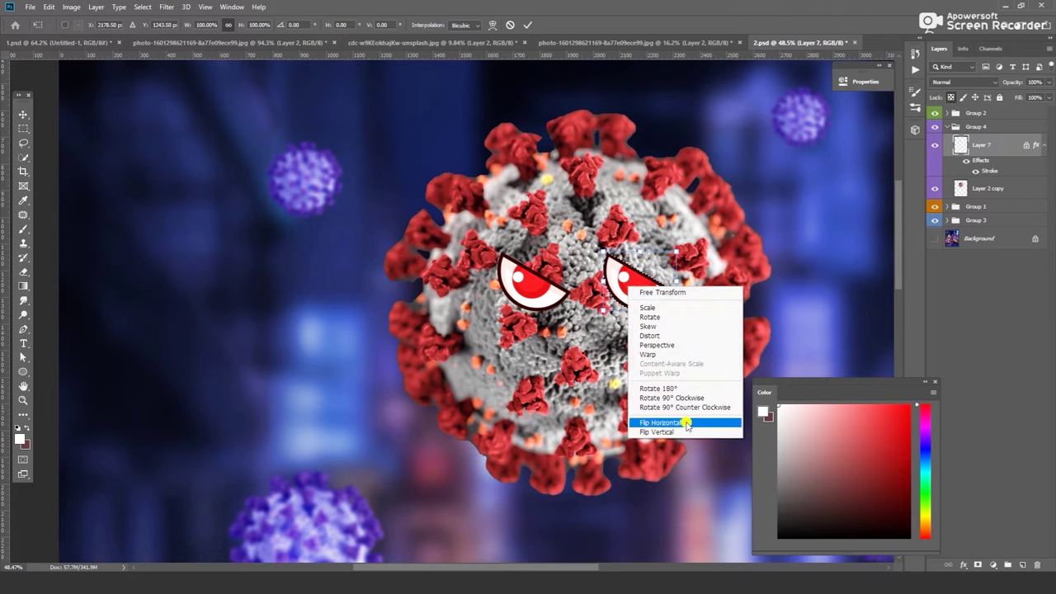
pyautogui.click(643, 421)
pyautogui.press('Return')
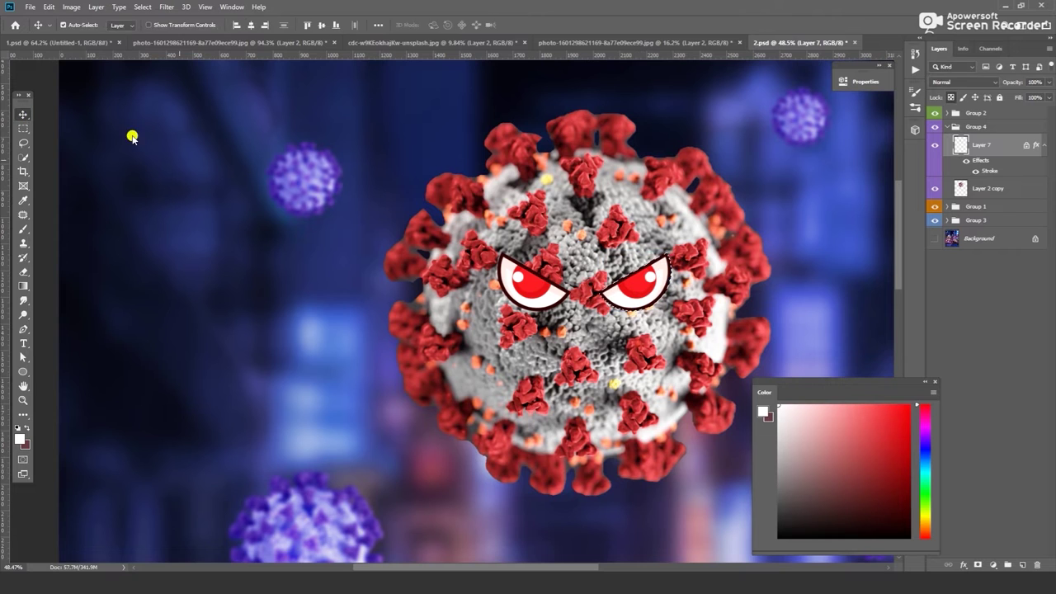
pyautogui.hotkey('ctrl', 'shift', 'alt', 'n')
pyautogui.press('p')
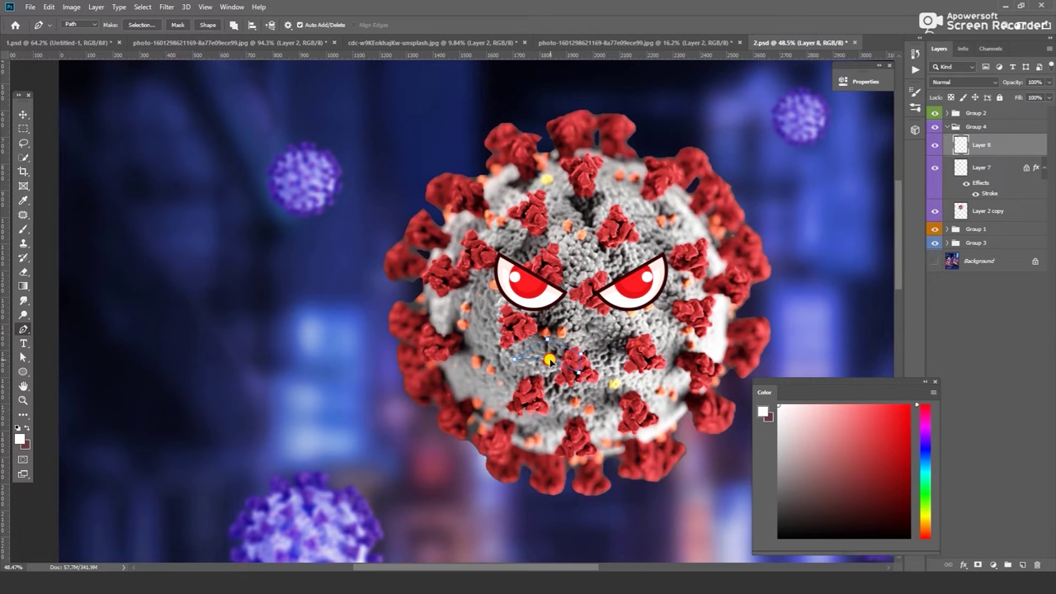
# - Finish the black mouth half and mirror a copy to make a symmetrical mouth
pyautogui.click(576, 371)
pyautogui.press('m')
pyautogui.moveTo(458, 305); pyautogui.dragTo(594, 415)
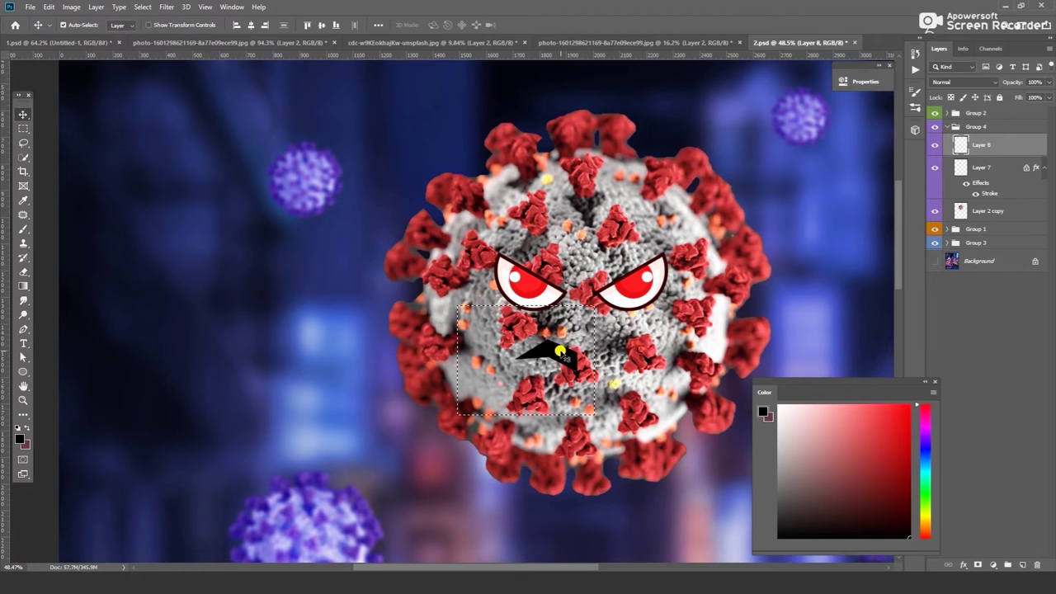
pyautogui.press('v')
pyautogui.moveTo(556, 355); pyautogui.dragTo(610, 355)
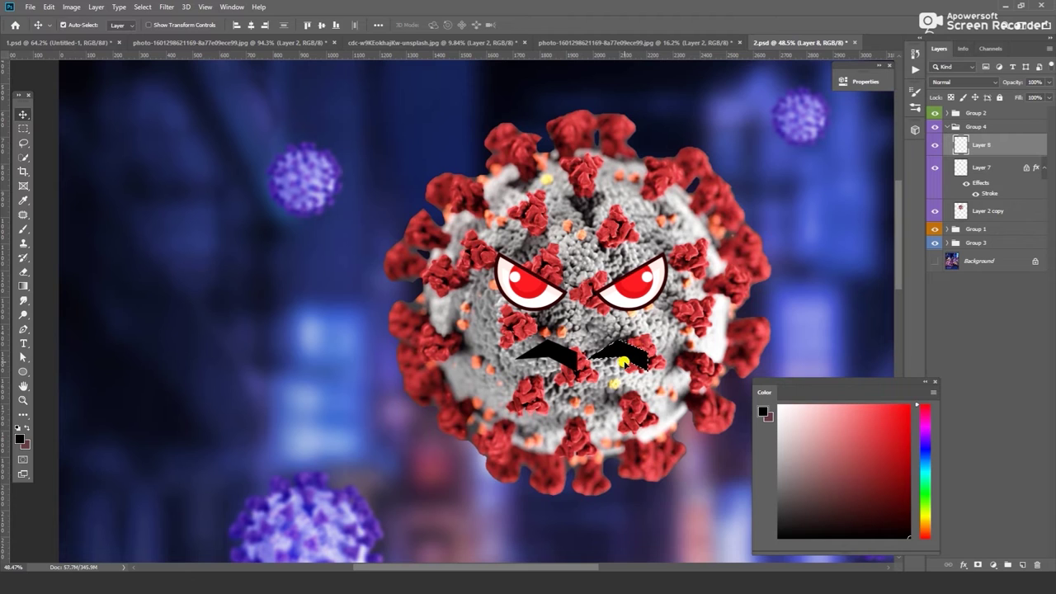
pyautogui.hotkey('ctrl', 't')
pyautogui.rightClick(611, 356)
pyautogui.click(652, 493)
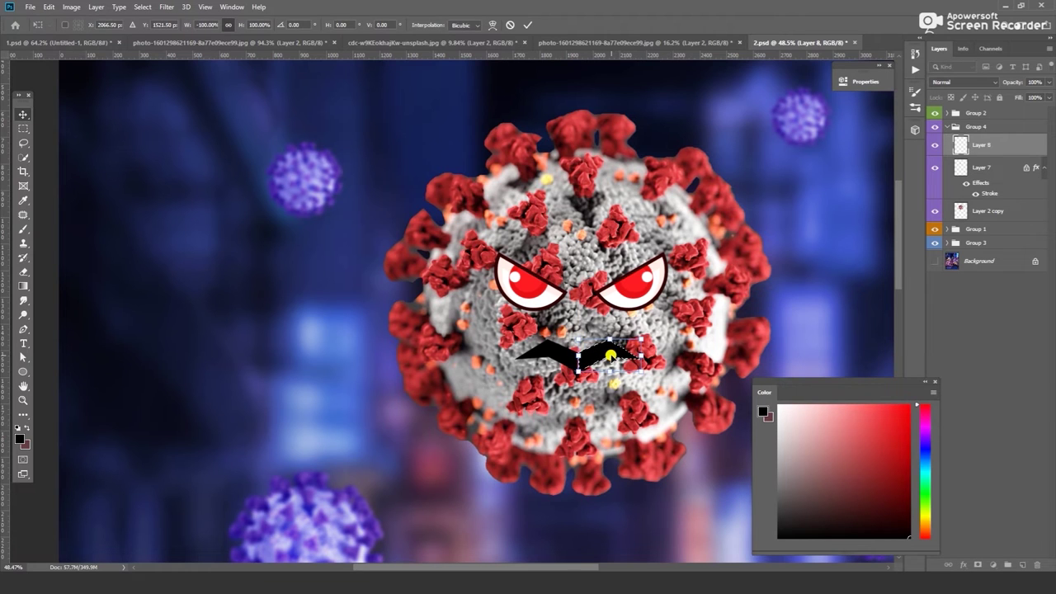
pyautogui.press('Return')
# - Trace a zigzag teeth path across the mouth and turn it into a selection
pyautogui.press('p')
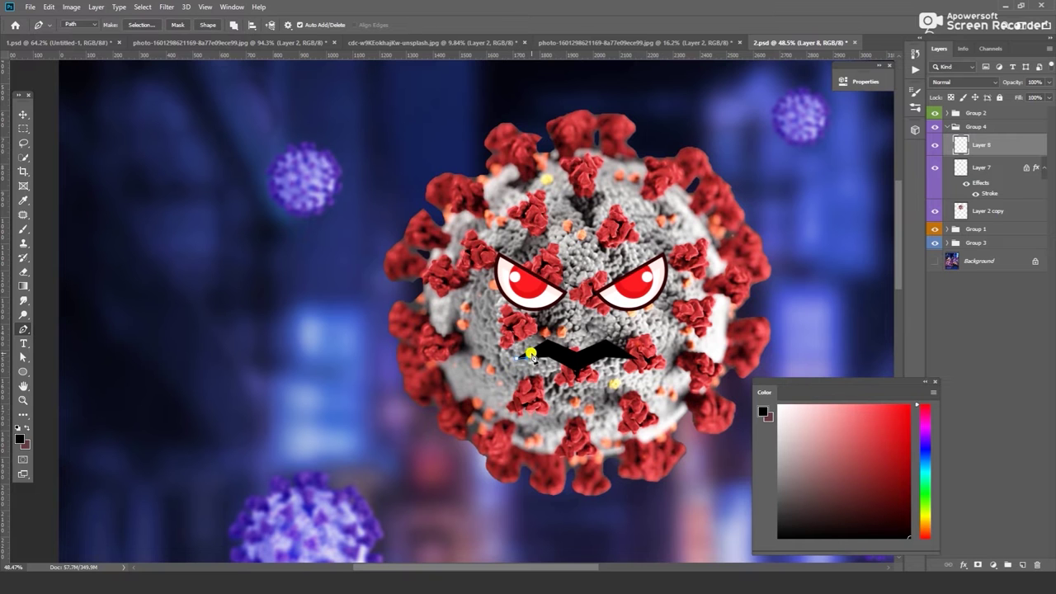
pyautogui.scroll(2, 530, 353)
pyautogui.scroll(1, 520, 357)
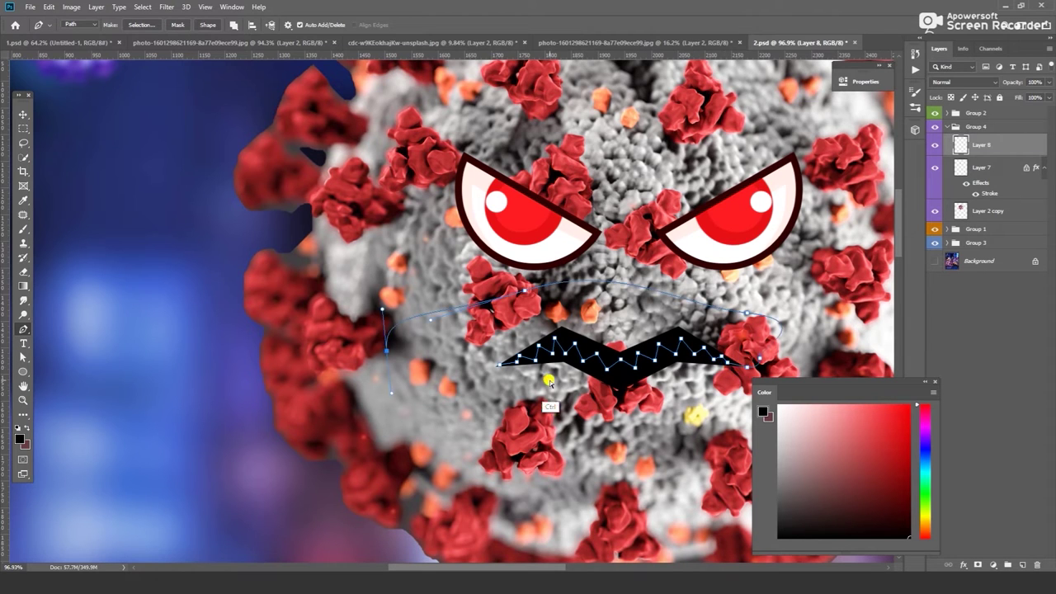
pyautogui.press('b')
pyautogui.hotkey('ctrl', 'Return')
pyautogui.click(72, 25)
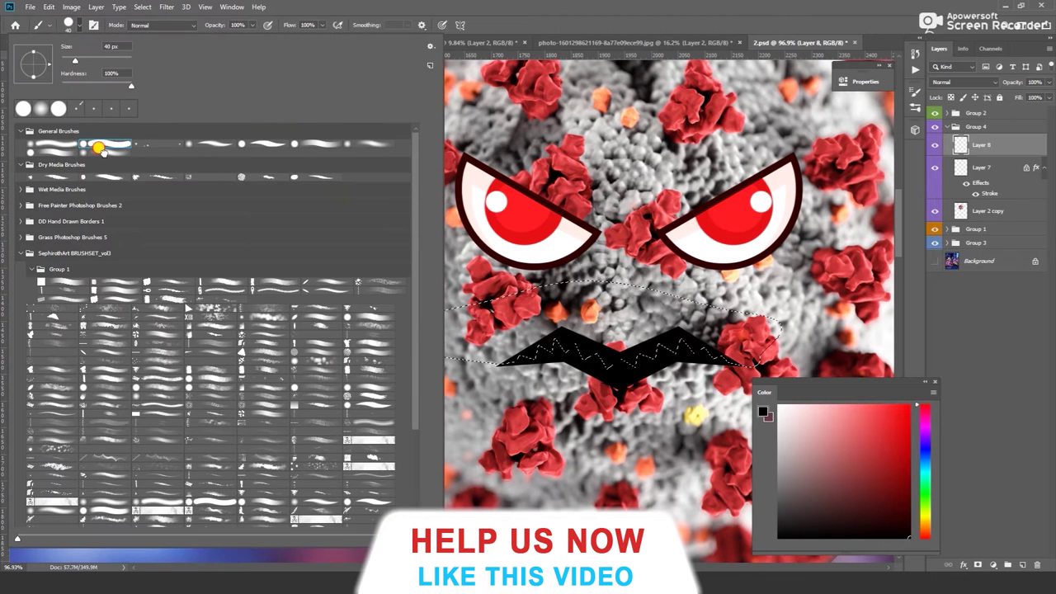
# - Paint red shading inside the mouth selection with a smaller brush
pyautogui.doubleClick(103, 150)
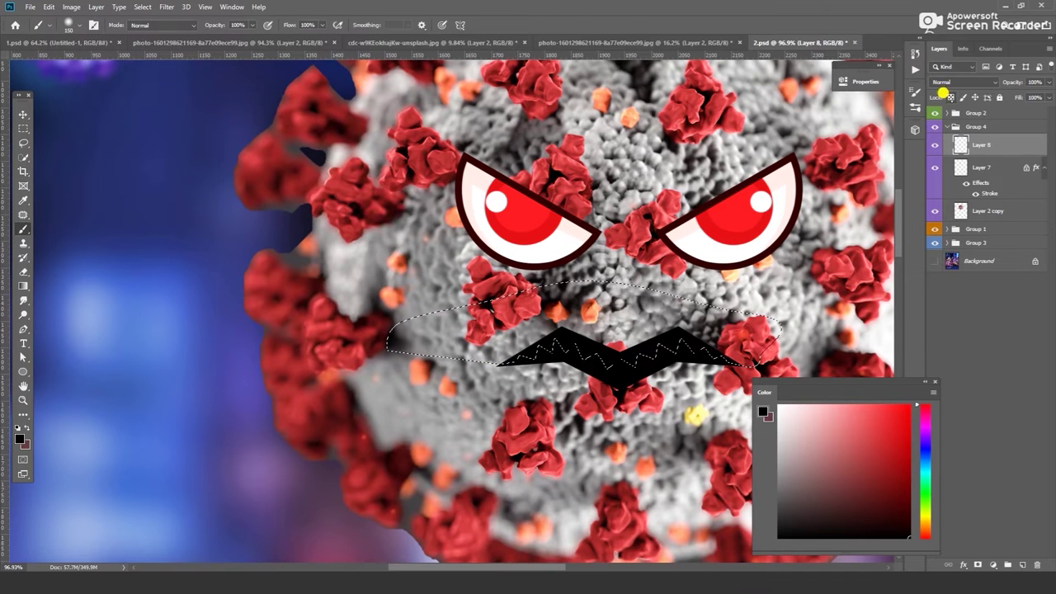
pyautogui.moveTo(877, 420); pyautogui.dragTo(901, 422)
pyautogui.press('[')
pyautogui.press('[')
pyautogui.press('[')
pyautogui.moveTo(510, 349)
pyautogui.mouseDown()
pyautogui.moveTo(655, 353)
pyautogui.moveTo(617, 349)
pyautogui.moveTo(703, 366)
pyautogui.moveTo(523, 354)
pyautogui.moveTo(622, 360)
pyautogui.mouseUp()
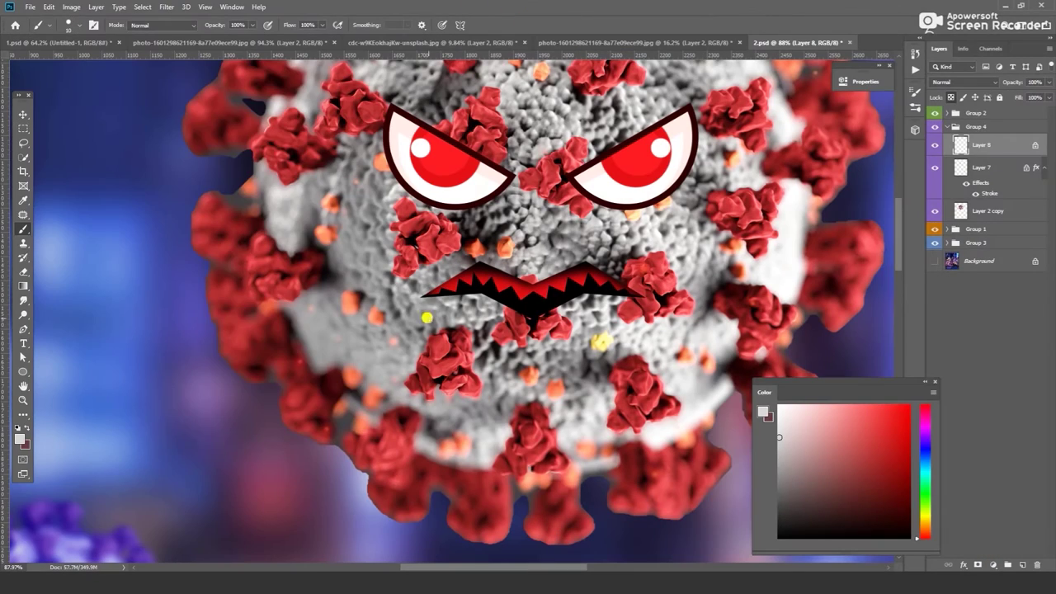
# - Draw a white zigzag outline along the teeth on a new layer
pyautogui.hotkey('ctrl', 'shift', 'alt', 'n')
pyautogui.click(423, 291)
pyautogui.keyDown('shift'); pyautogui.click(472, 256); pyautogui.keyUp('shift')
pyautogui.keyDown('shift'); pyautogui.click(526, 281); pyautogui.keyUp('shift')
pyautogui.keyDown('shift'); pyautogui.click(586, 256); pyautogui.keyUp('shift')
pyautogui.keyDown('shift'); pyautogui.click(646, 295); pyautogui.keyUp('shift')
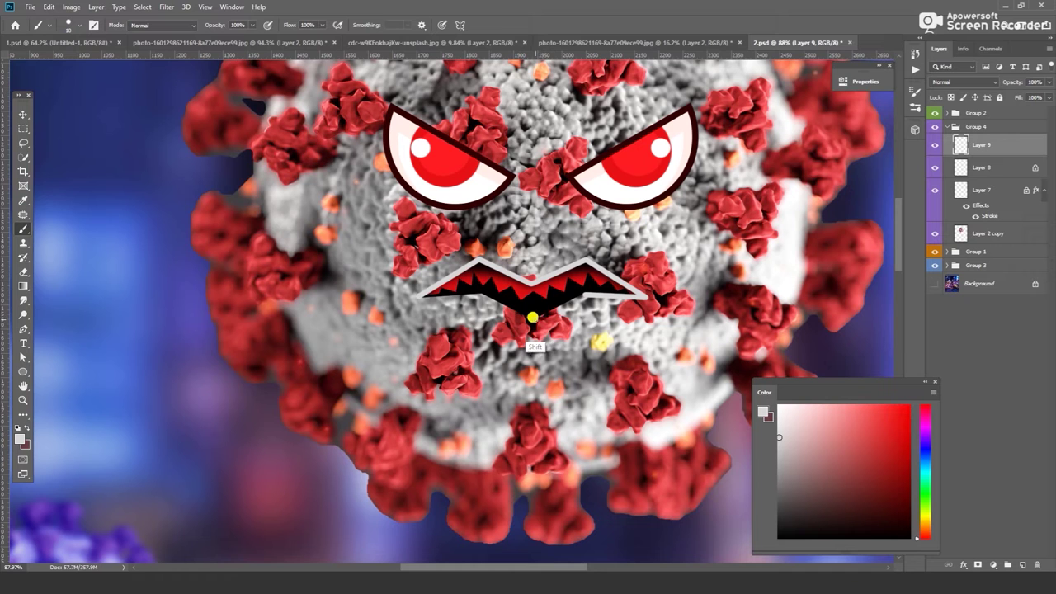
pyautogui.press('z')
pyautogui.moveTo(413, 295)
pyautogui.mouseDown()
pyautogui.moveTo(456, 286)
pyautogui.moveTo(441, 285)
pyautogui.mouseUp()
# - Save, merge the eye and mouth layers, group them with the red virus, and duplicate the group
pyautogui.hotkey('ctrl', 's')
pyautogui.keyDown('shift'); pyautogui.click(981, 192); pyautogui.keyUp('shift')
pyautogui.hotkey('ctrl', 'e')
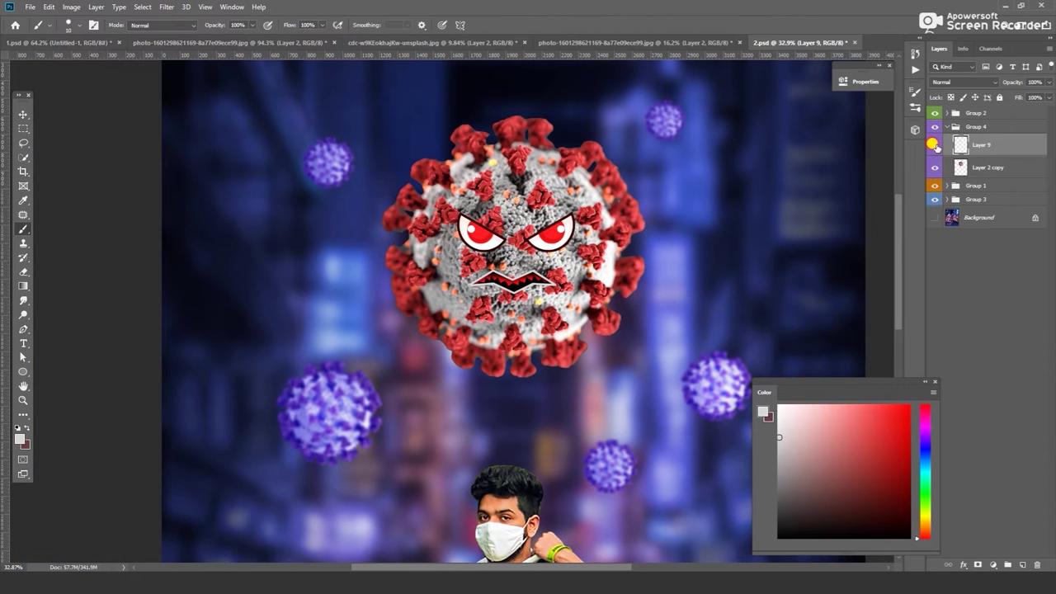
pyautogui.keyDown('shift'); pyautogui.click(990, 166); pyautogui.keyUp('shift')
pyautogui.hotkey('ctrl', 'g')
pyautogui.hotkey('ctrl', 'j')
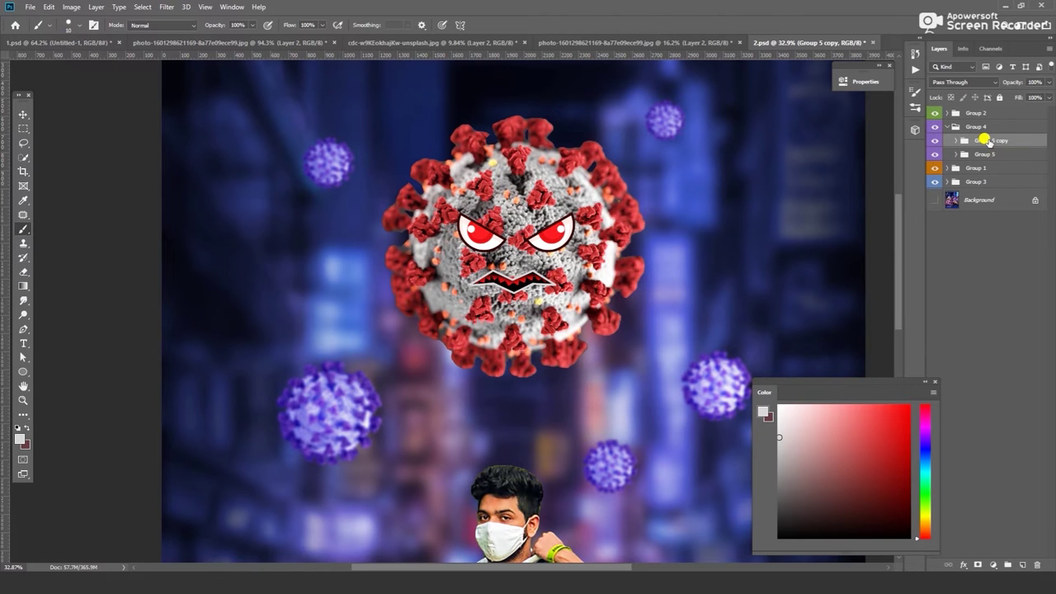
# - Merge Group 5 copy and convert it into a smart object
pyautogui.hotkey('ctrl', 'e')
pyautogui.rightClick(982, 146)
pyautogui.click(916, 257)
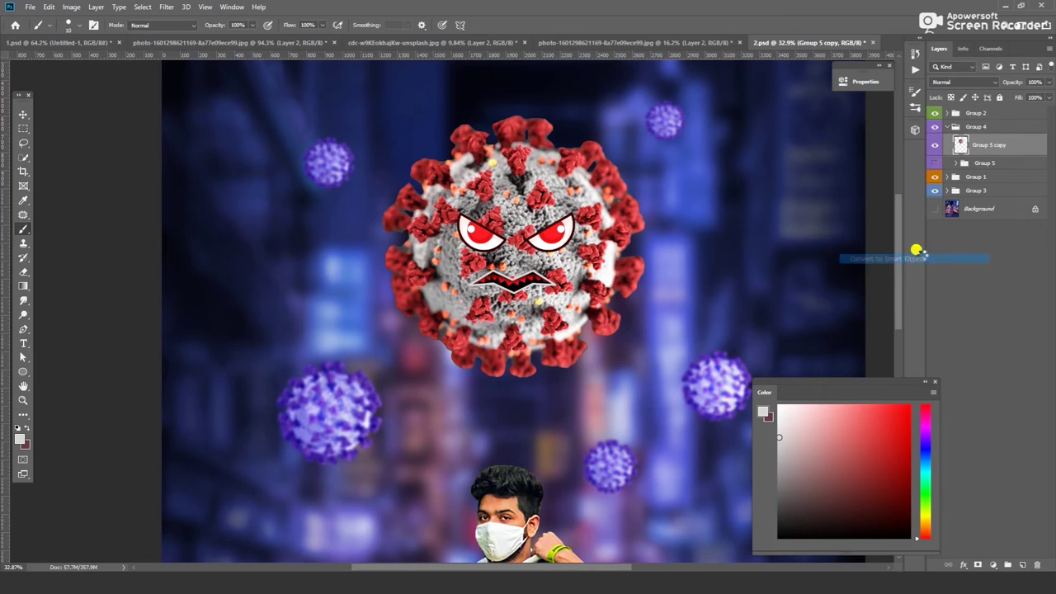
pyautogui.press('z')
pyautogui.moveTo(473, 231); pyautogui.dragTo(436, 228)
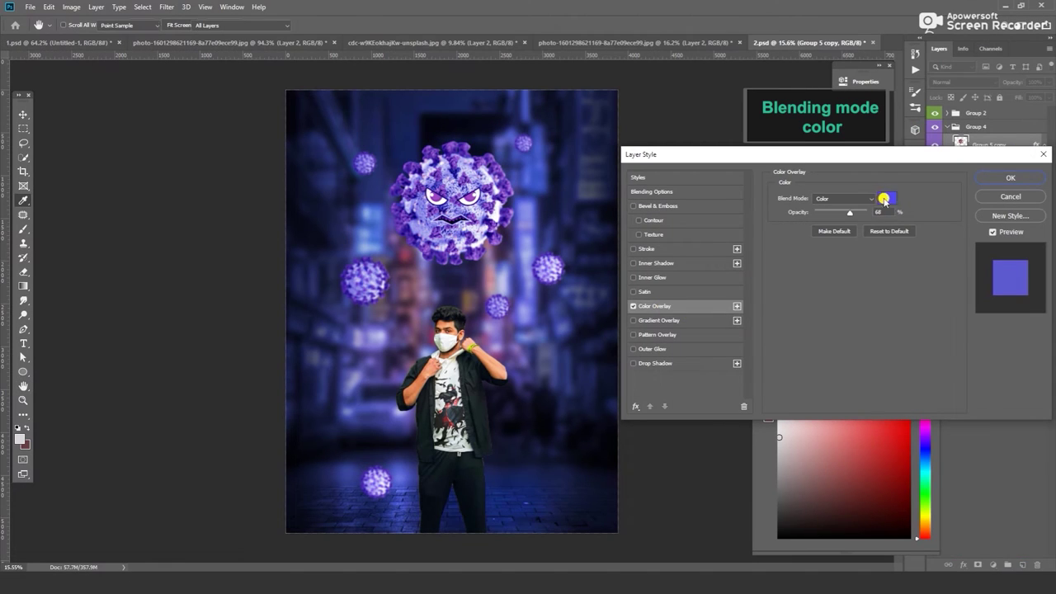
# - Tint the virus with a red Color Overlay at 35% in Color mode
pyautogui.click(886, 198)
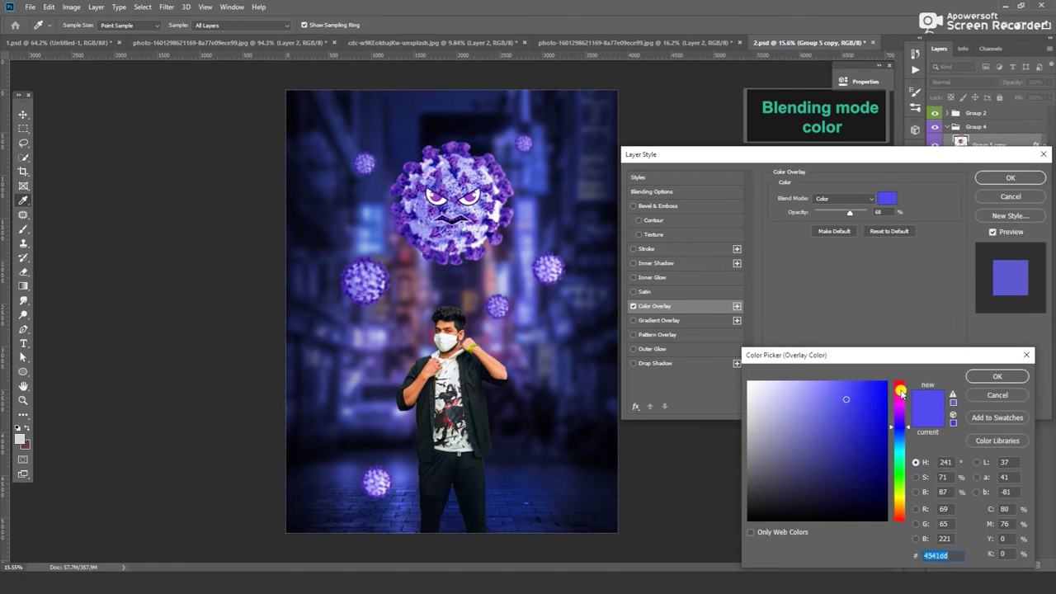
pyautogui.click(846, 399)
pyautogui.click(864, 406)
pyautogui.press('Return')
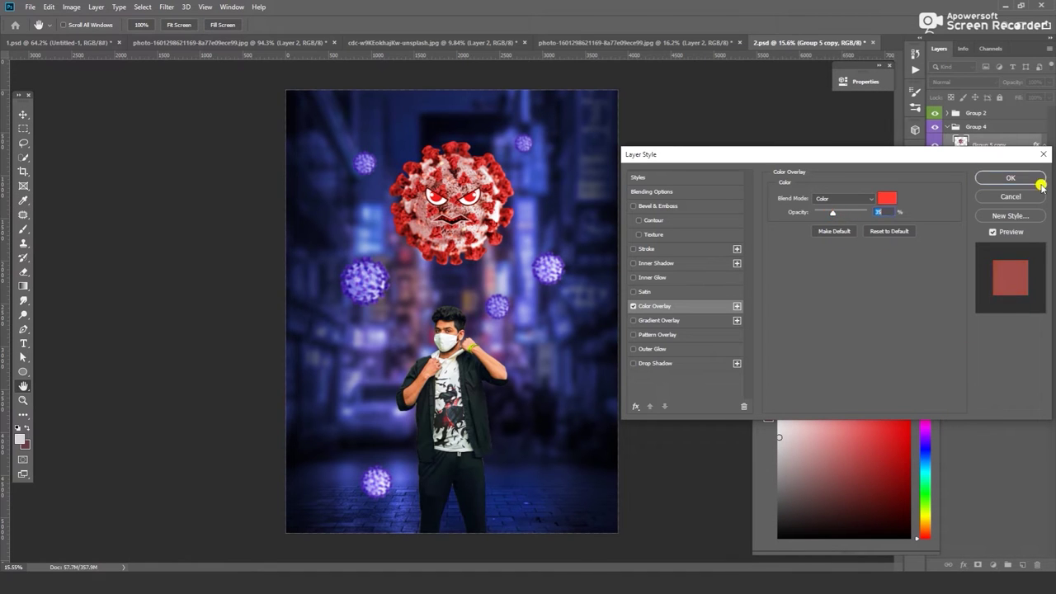
pyautogui.click(1010, 178)
# - Duplicate the virus smart object as Layer 10 via New Smart Object via Copy
pyautogui.click(1022, 564)
pyautogui.rightClick(1002, 144)
pyautogui.click(950, 146)
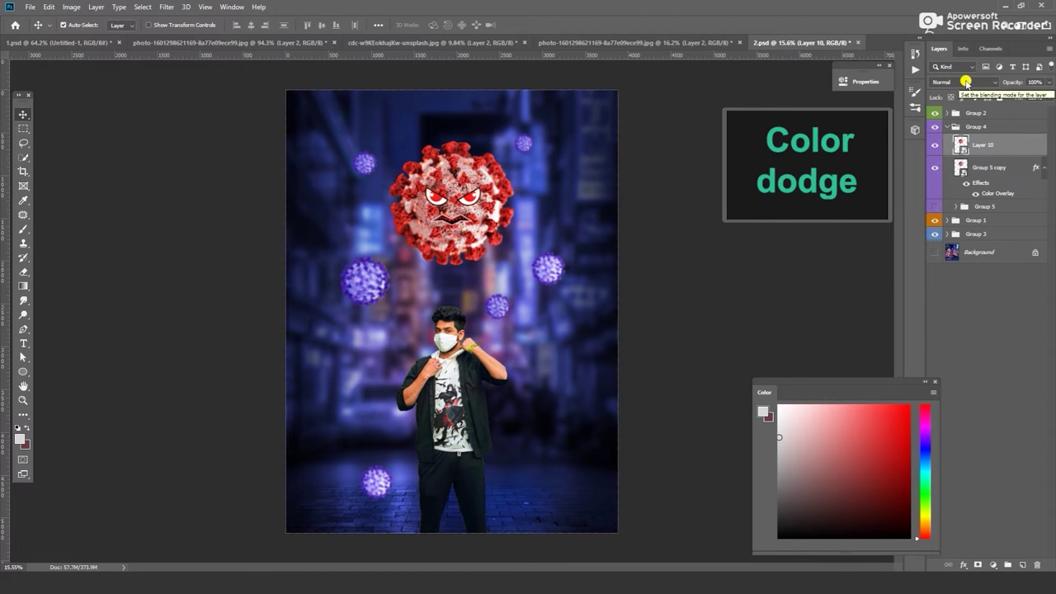
# - Set the virus copy to Color Dodge and apply a Gaussian Blur of about 40
pyautogui.click(966, 81)
pyautogui.click(957, 174)
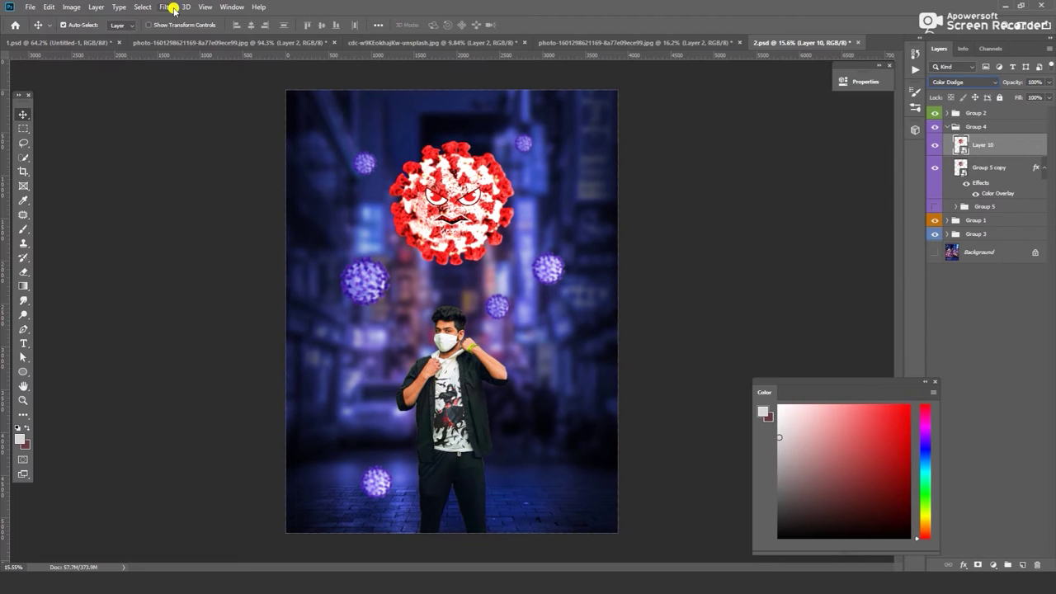
pyautogui.click(167, 6)
pyautogui.click(334, 165)
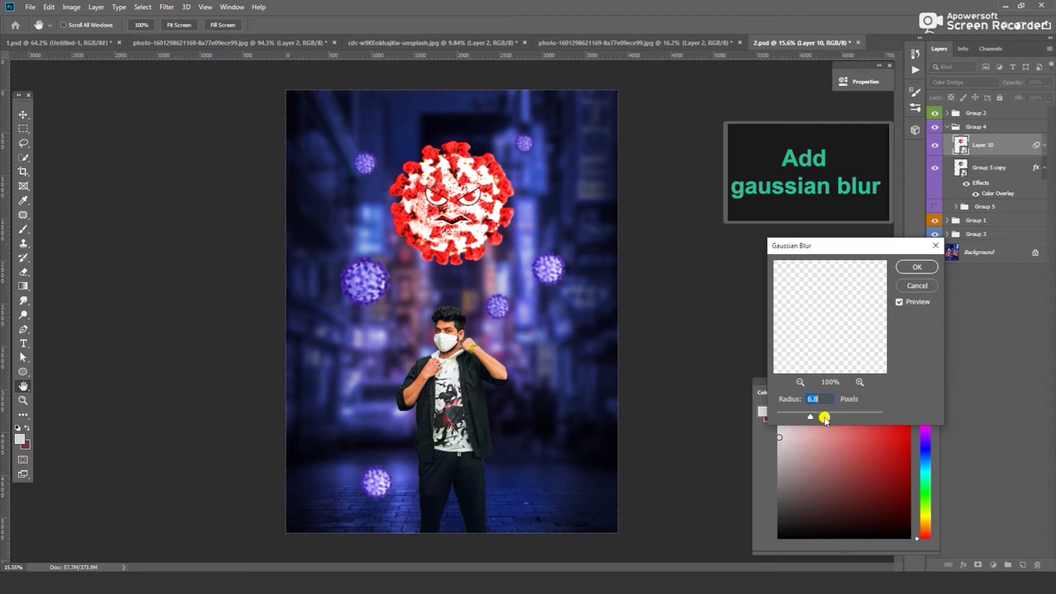
pyautogui.moveTo(858, 414); pyautogui.dragTo(831, 416)
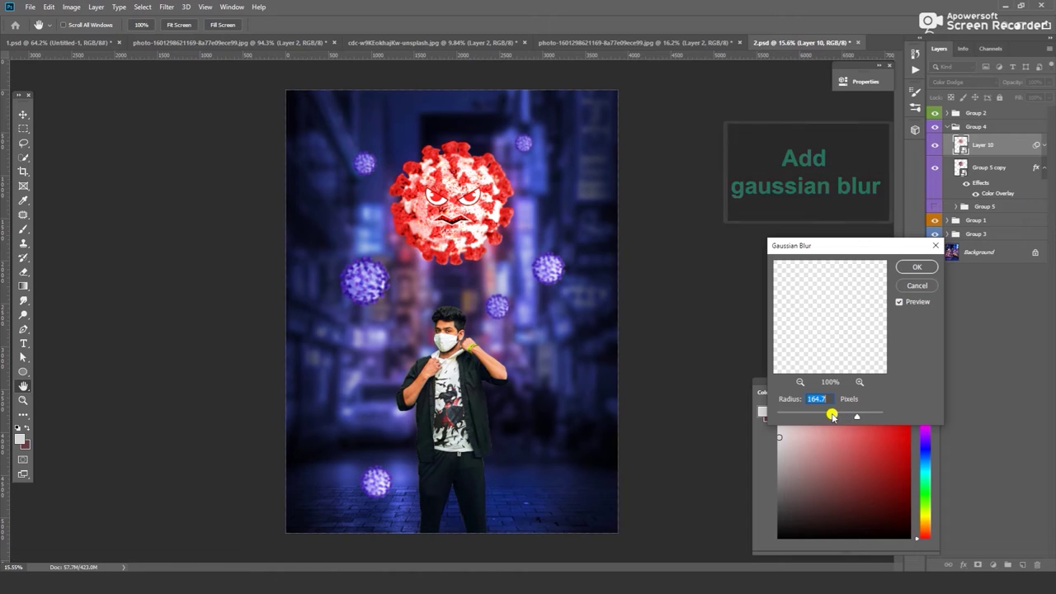
pyautogui.click(901, 266)
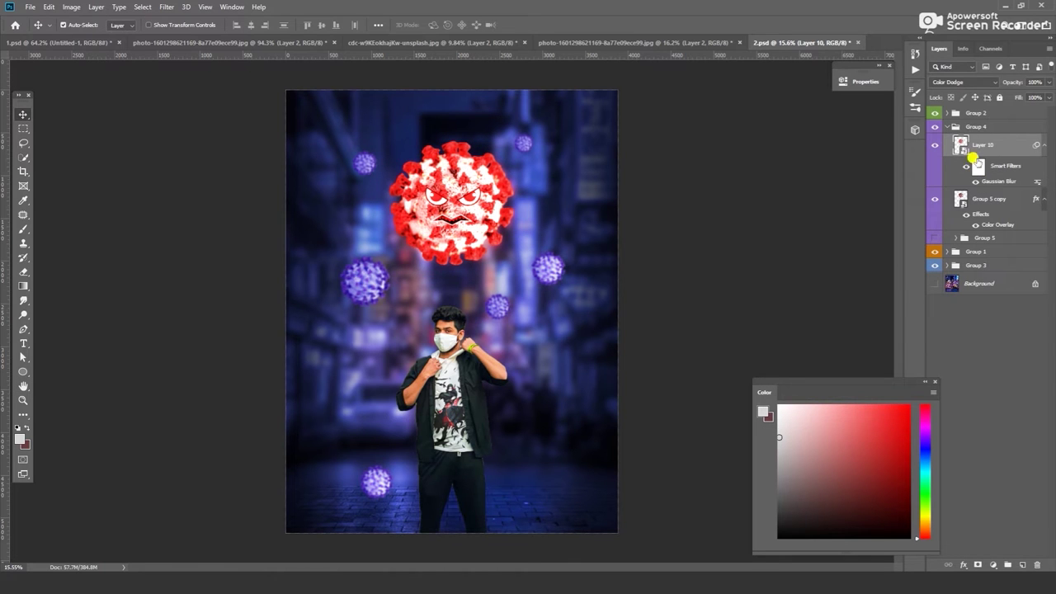
# - Duplicate the blurred layer, hide it, and mask the first blur's glow at the virus centre with a soft brush
pyautogui.hotkey('ctrl', 'j')
pyautogui.doubleClick(986, 182)
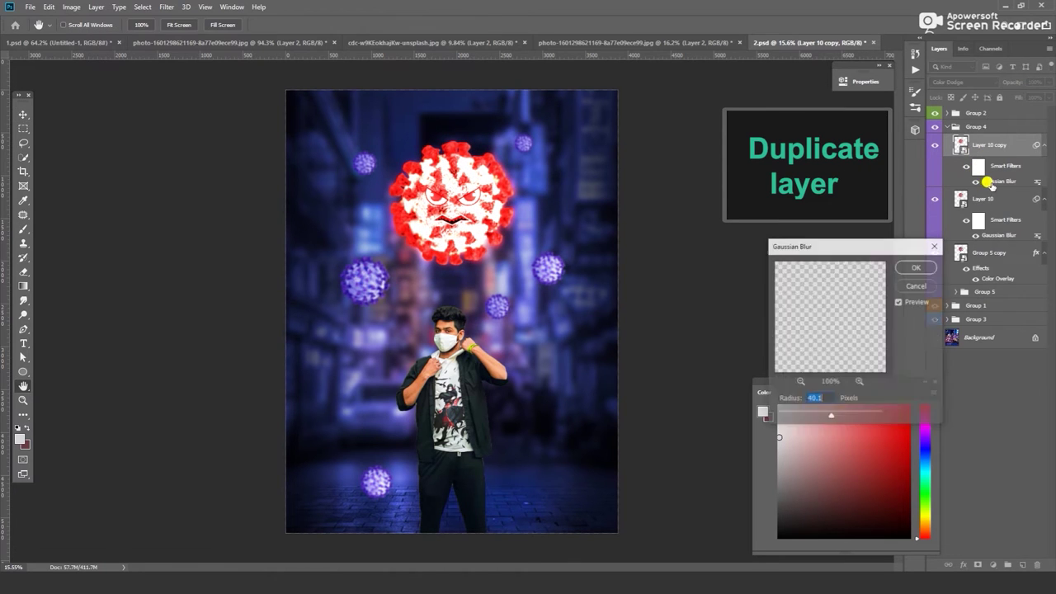
pyautogui.click(912, 268)
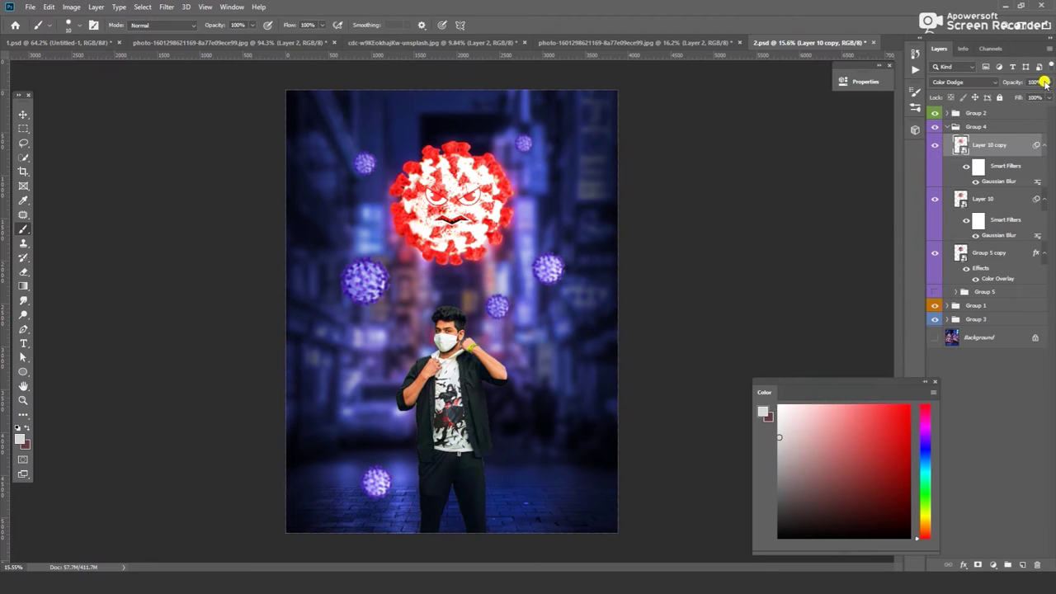
pyautogui.click(934, 147)
pyautogui.click(986, 199)
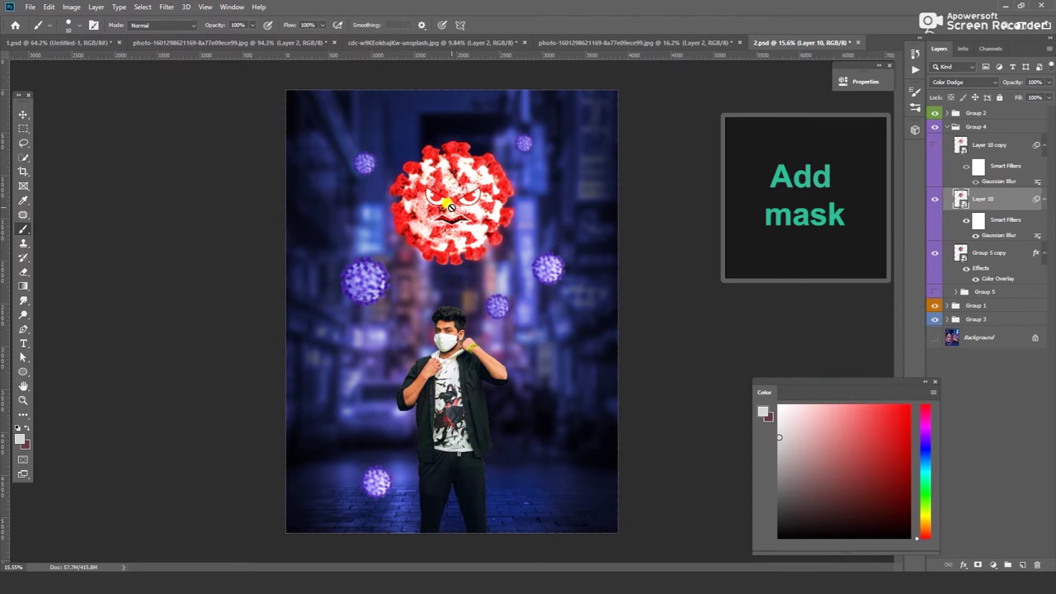
pyautogui.click(978, 564)
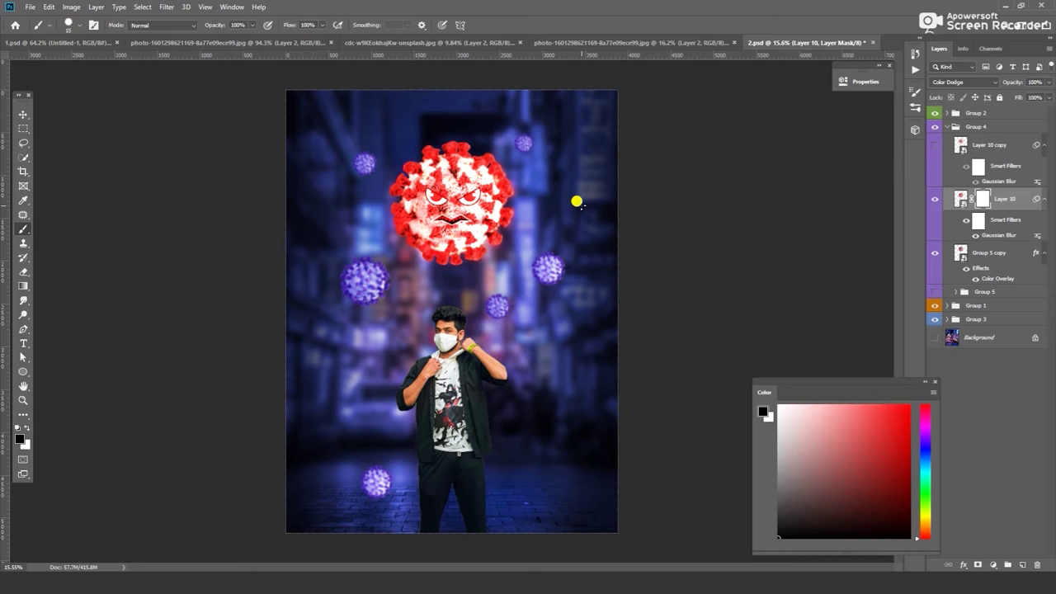
pyautogui.click(80, 25)
pyautogui.click(104, 143)
pyautogui.click(654, 155)
pyautogui.moveTo(429, 167); pyautogui.dragTo(408, 188)
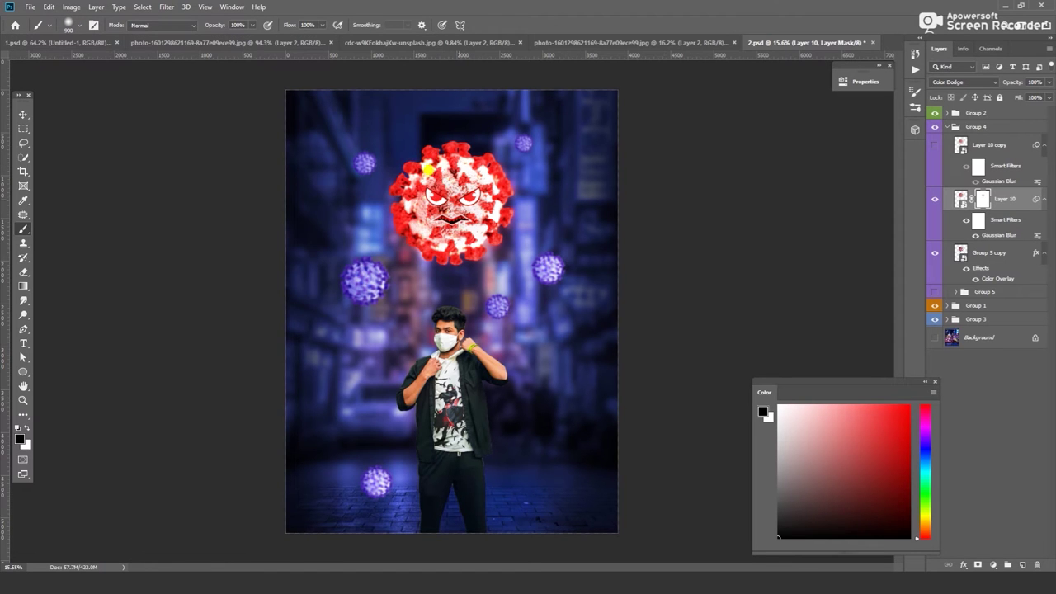
# - Show the duplicate blurred layer and mask out its glow at the virus centre
pyautogui.click(935, 144)
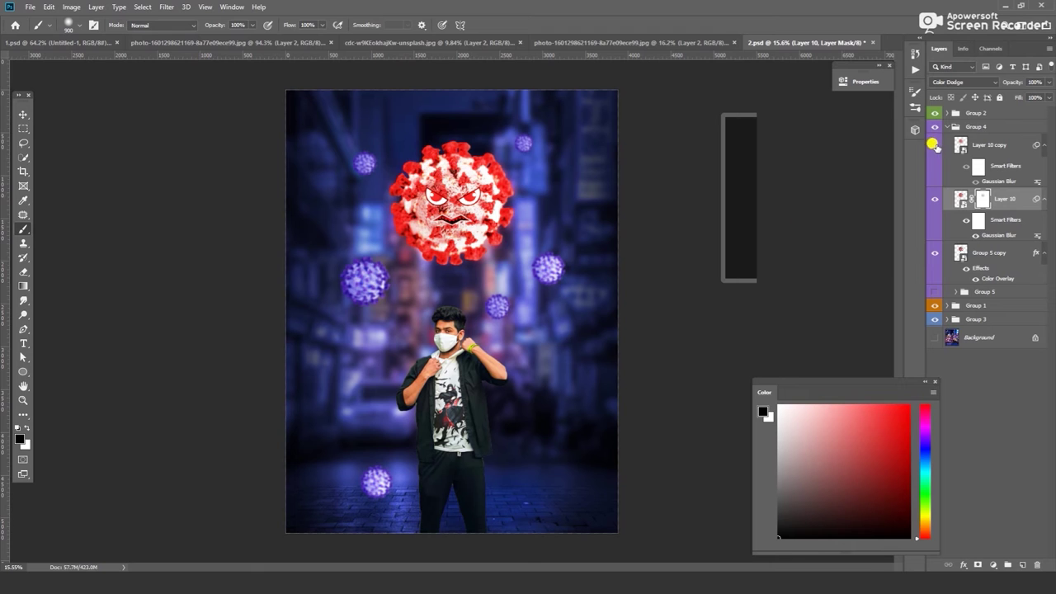
pyautogui.click(985, 148)
pyautogui.click(978, 564)
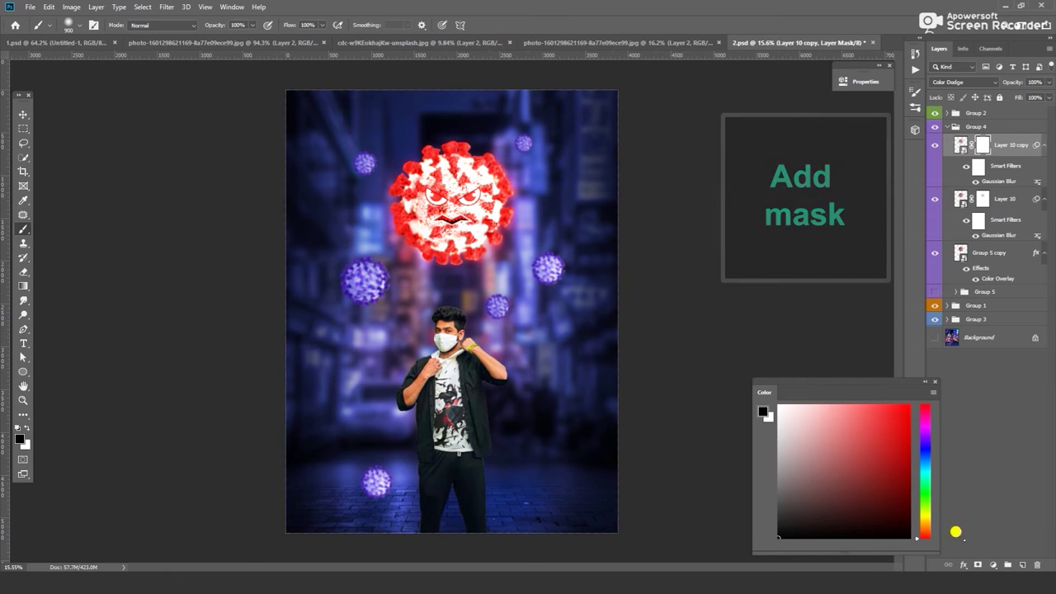
pyautogui.moveTo(415, 160); pyautogui.dragTo(454, 216)
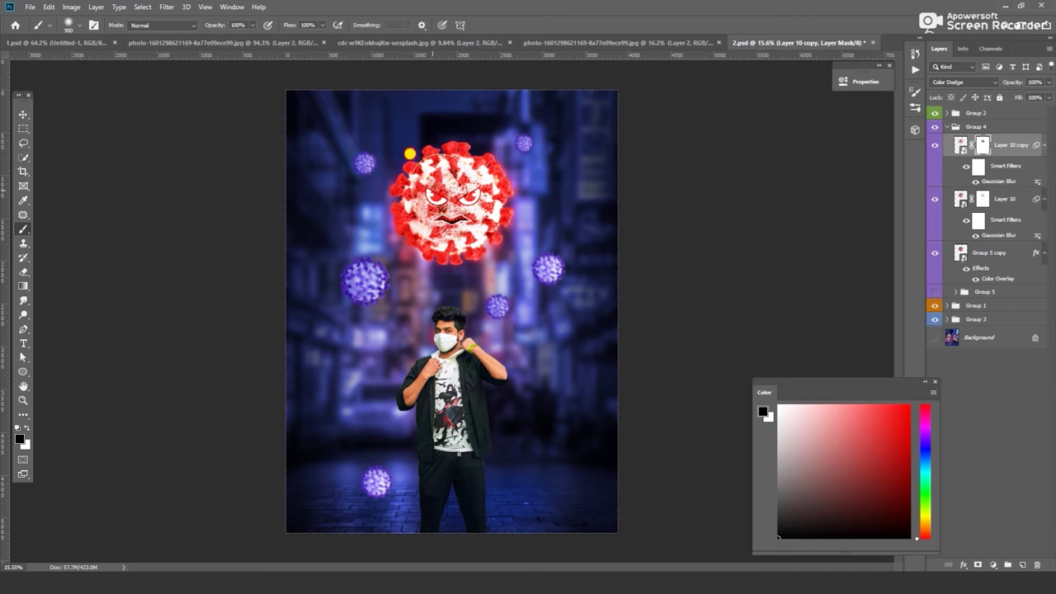
# - Add a new empty layer inside Group 3
pyautogui.click(976, 320)
pyautogui.click(948, 319)
pyautogui.click(1022, 564)
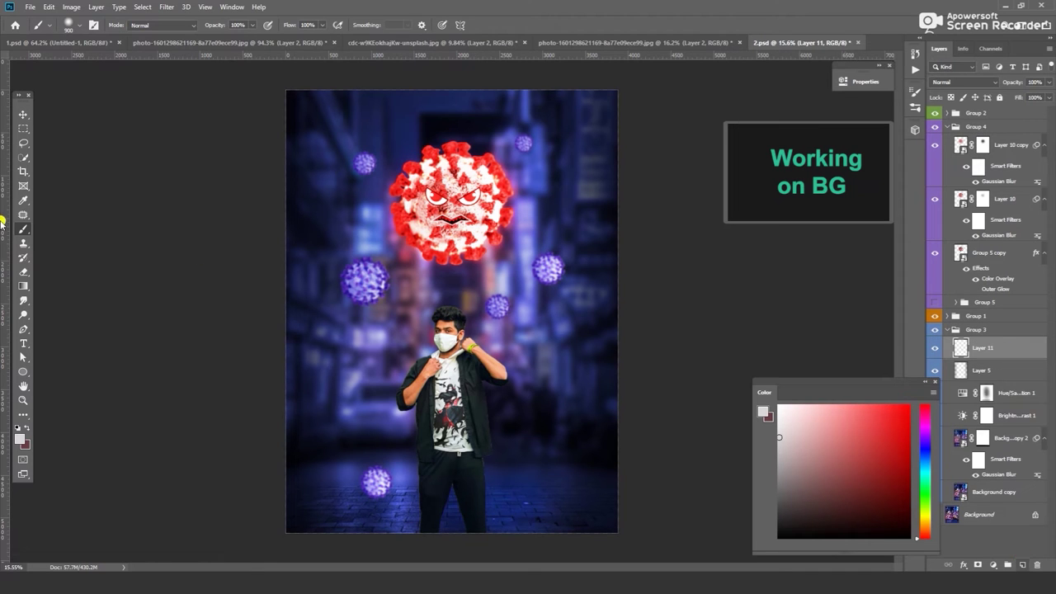
# - Fill an elliptical selection around the red virus with a sampled orange-red
pyautogui.click(24, 129)
pyautogui.rightClick(22, 130)
pyautogui.click(62, 142)
pyautogui.moveTo(384, 134); pyautogui.dragTo(522, 270)
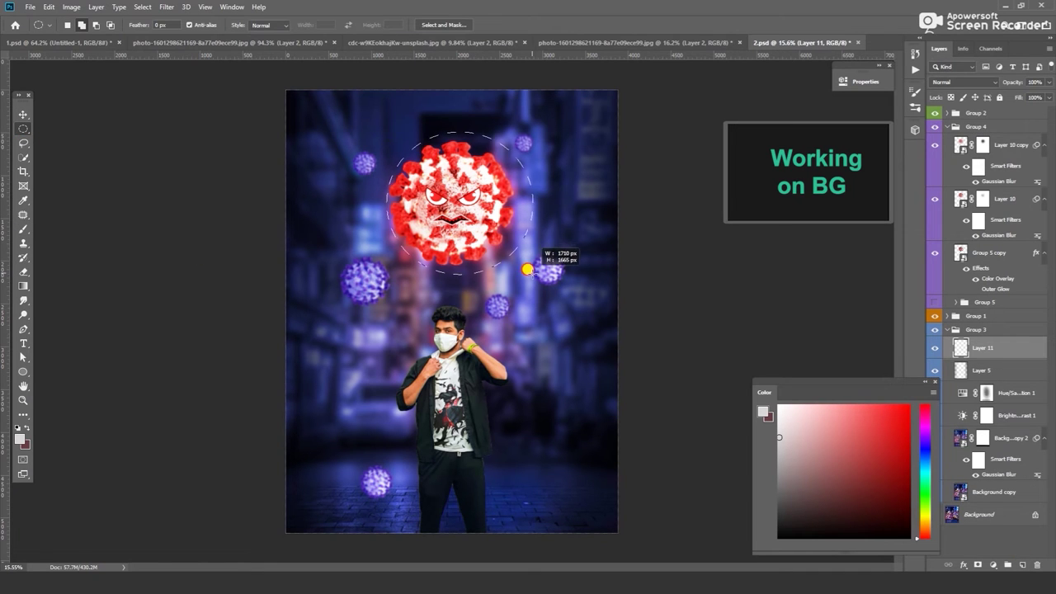
pyautogui.press('i')
pyautogui.click(505, 240)
pyautogui.hotkey('alt', 'BackSpace')
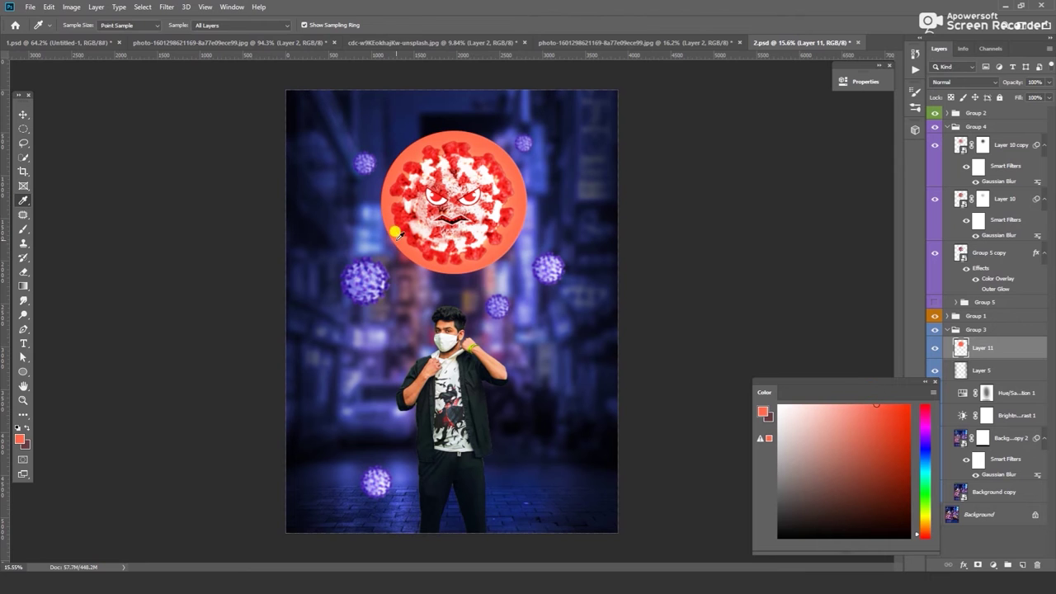
# - Gaussian Blur the orange circle and set it to Linear Dodge (Add)
pyautogui.click(166, 6)
pyautogui.click(347, 172)
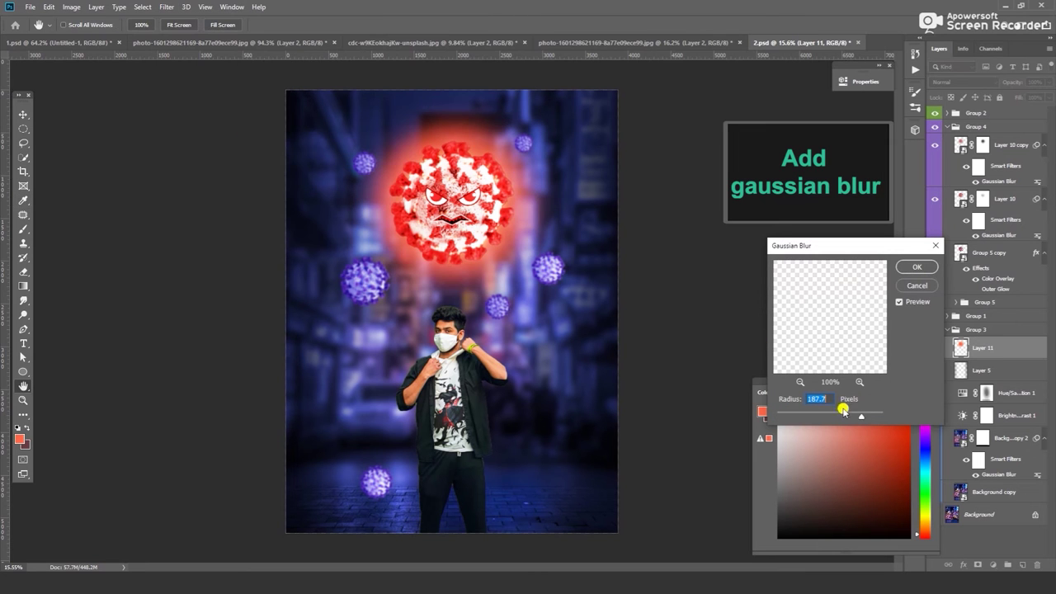
pyautogui.click(914, 265)
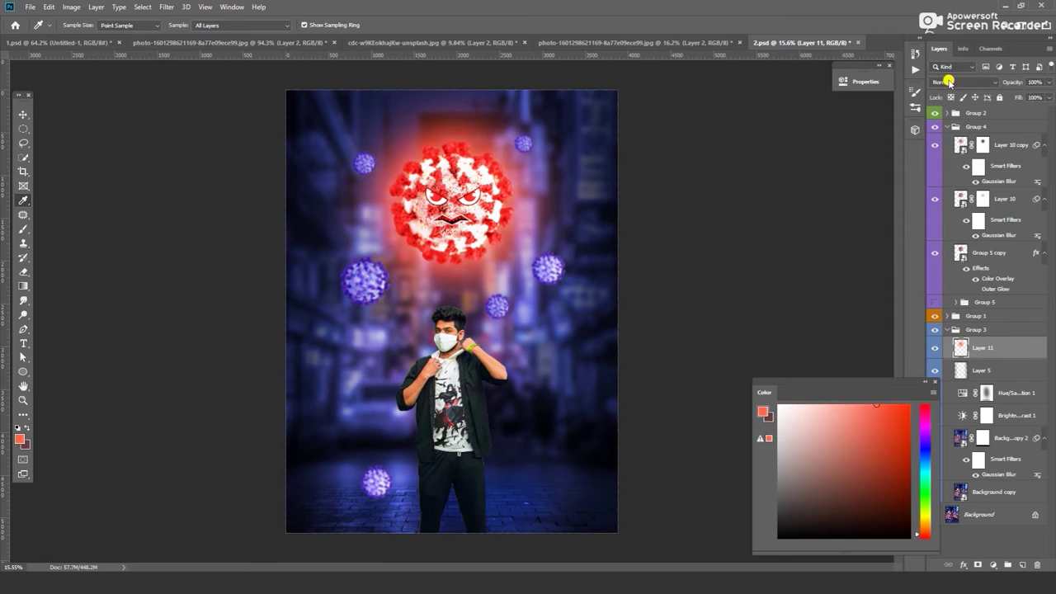
pyautogui.click(949, 81)
pyautogui.click(939, 188)
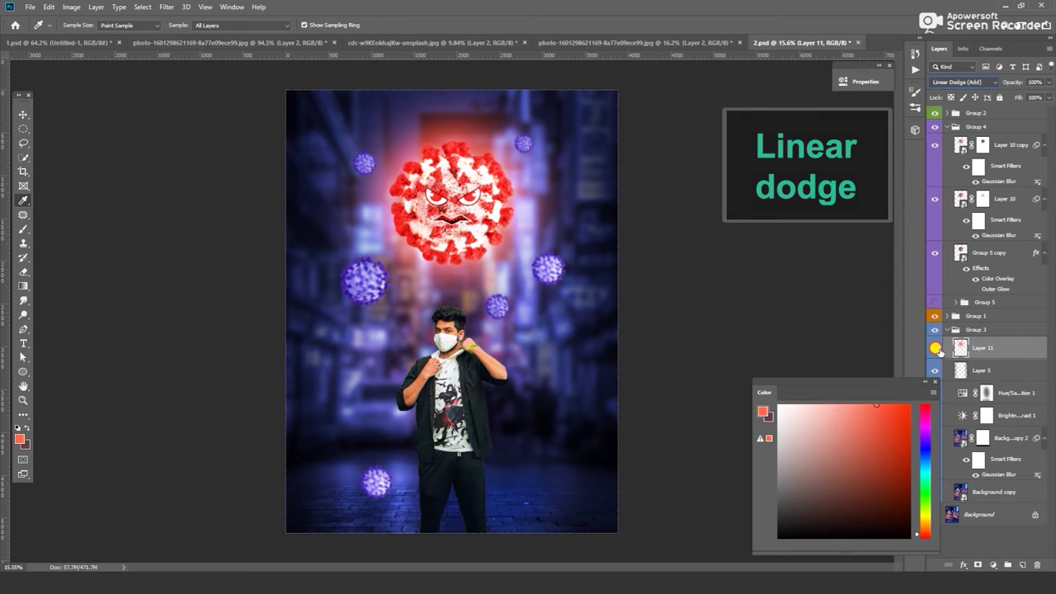
# - Paint an orange dab on a new layer above Layer 10 copy, set to Soft Light
pyautogui.click(961, 146)
pyautogui.press('b')
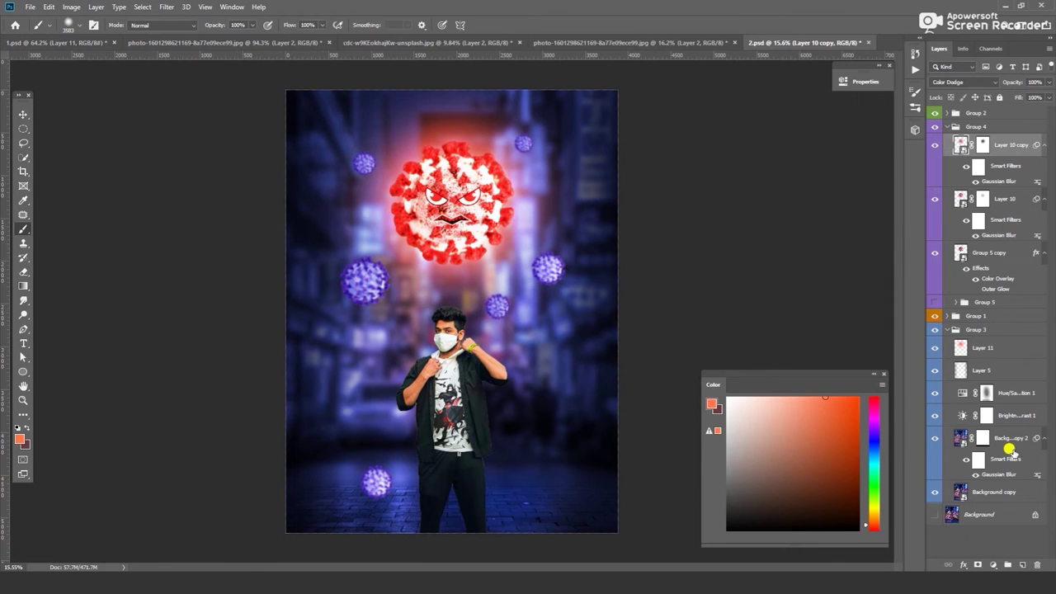
pyautogui.click(1023, 565)
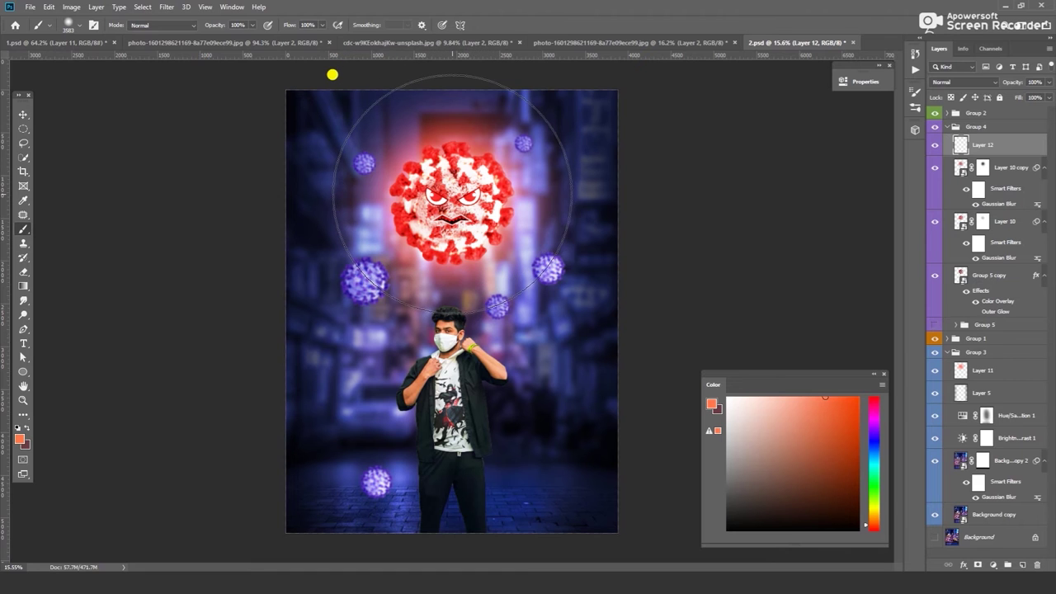
pyautogui.click(451, 192)
pyautogui.click(963, 82)
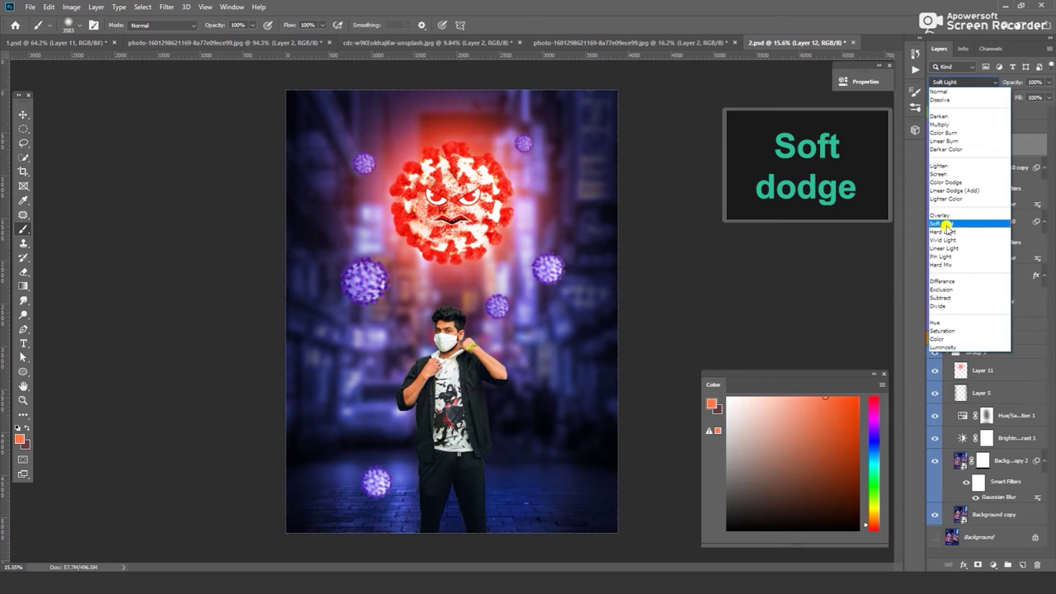
pyautogui.click(945, 224)
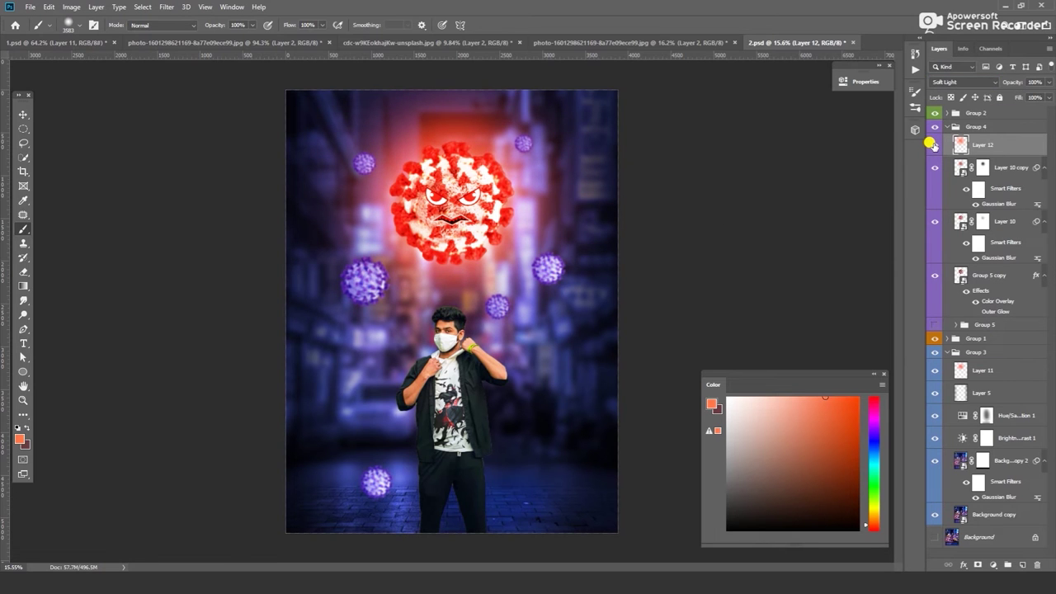
# - Duplicate the Soft Light glow and set the copy to Linear Dodge (Add)
pyautogui.hotkey('ctrl', 'j')
pyautogui.press('z')
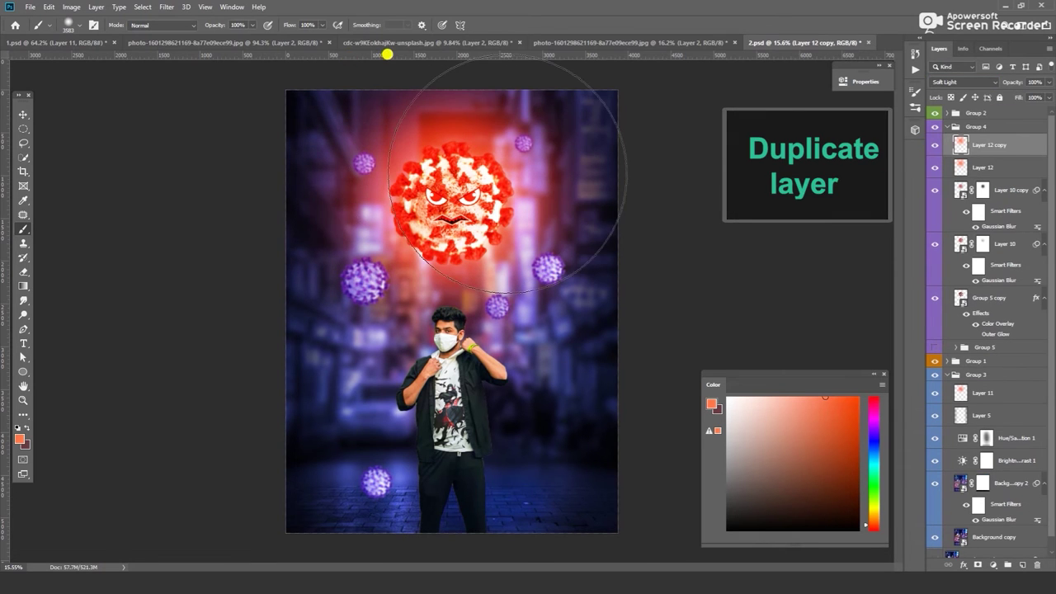
pyautogui.click(452, 159)
pyautogui.click(952, 82)
pyautogui.click(954, 191)
pyautogui.click(934, 144)
pyautogui.click(935, 144)
# - Lower the glow copy to 64% opacity and narrow it to about 61% width
pyautogui.hotkey('ctrl', '0')
pyautogui.press('6')
pyautogui.press('4')
pyautogui.hotkey('ctrl', 't')
pyautogui.moveTo(640, 259); pyautogui.dragTo(563, 252)
pyautogui.press('Return')
# - Add a mask to the glow copy and paint out part of the glow
pyautogui.press('b')
pyautogui.click(978, 564)
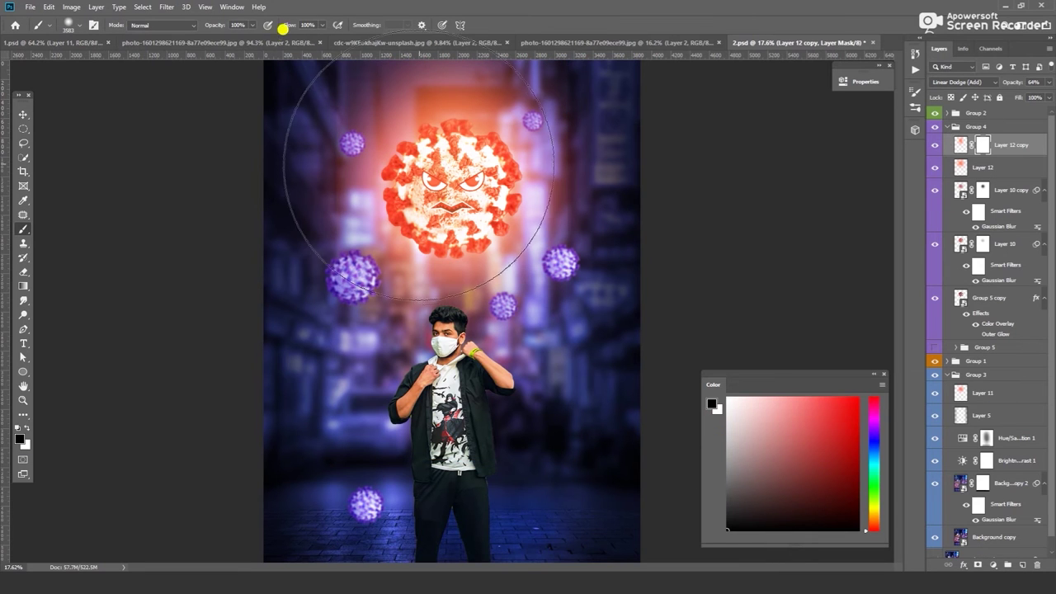
pyautogui.scroll(-1, 325, 195)
pyautogui.press('[')
pyautogui.press('[')
pyautogui.press('[')
pyautogui.moveTo(233, 102); pyautogui.dragTo(252, 74)
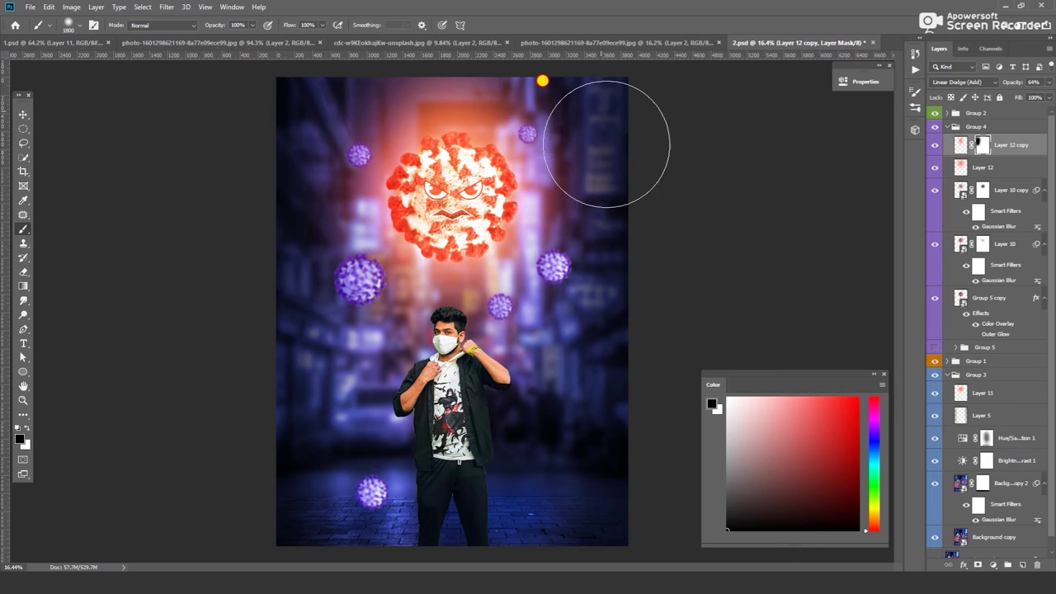
# - Mask out the glow over the virus face with a size 1000 brush
pyautogui.press('p')
pyautogui.press('b')
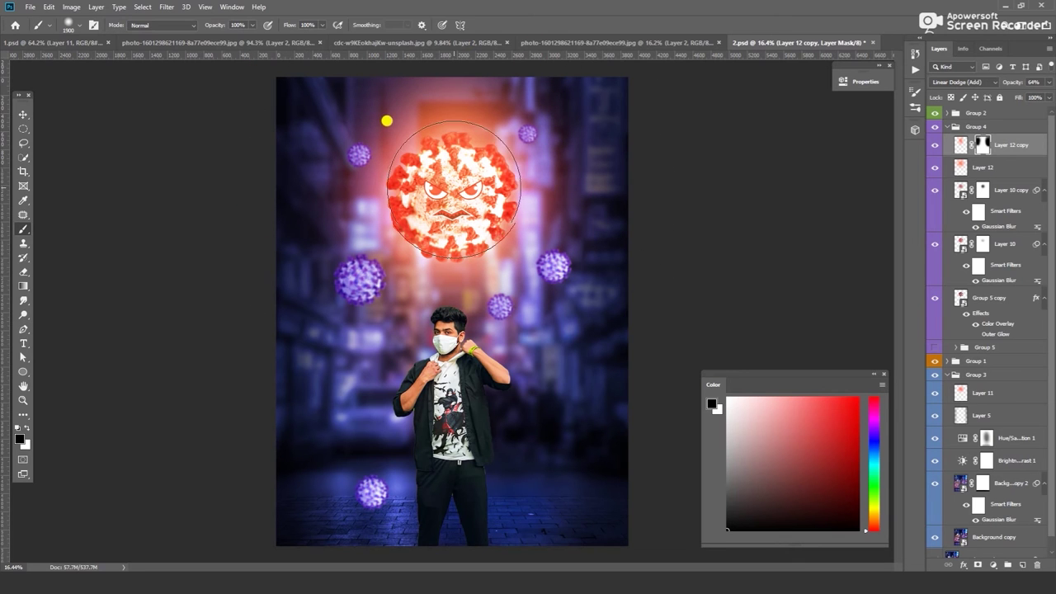
pyautogui.press('[')
pyautogui.press('[')
pyautogui.press('[')
pyautogui.moveTo(417, 136)
pyautogui.mouseDown()
pyautogui.moveTo(435, 155)
pyautogui.moveTo(425, 178)
pyautogui.mouseUp()
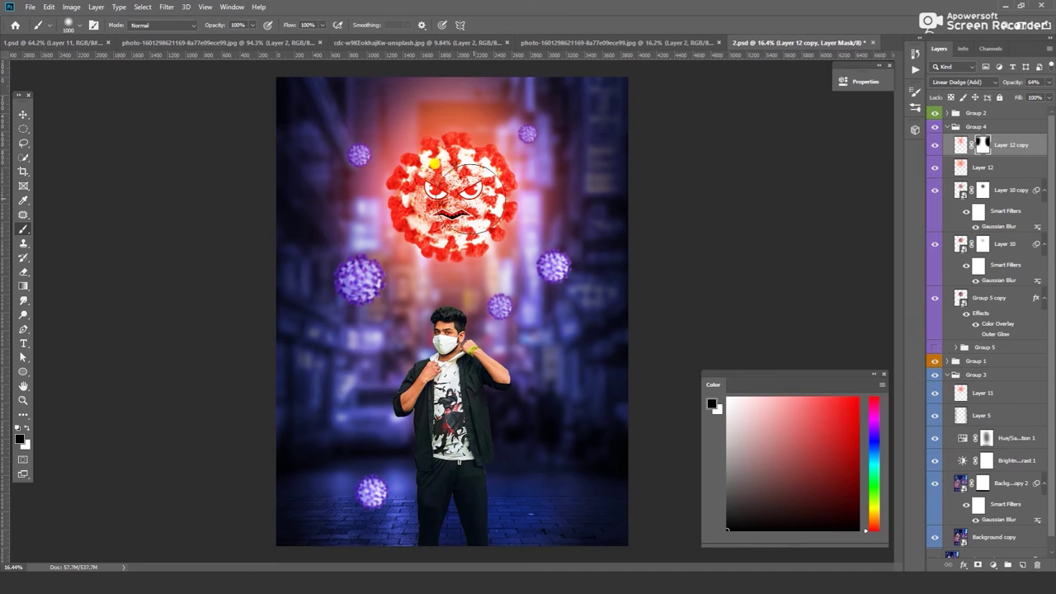
pyautogui.moveTo(424, 143); pyautogui.dragTo(413, 152)
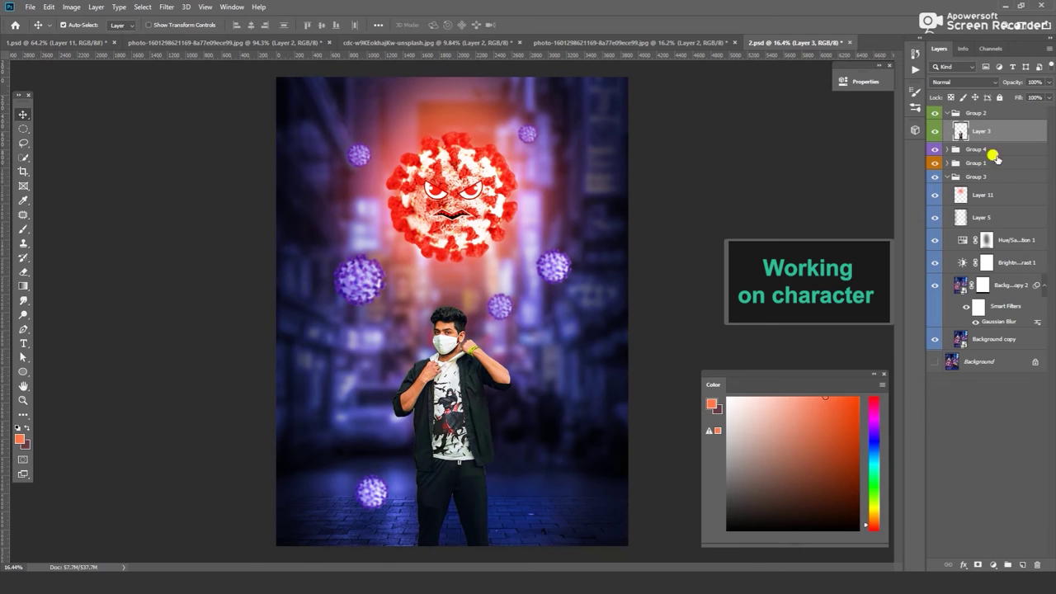
# - Add a Brightness/Contrast adjustment that darkens the man and raises contrast
pyautogui.click(993, 564)
pyautogui.click(1005, 403)
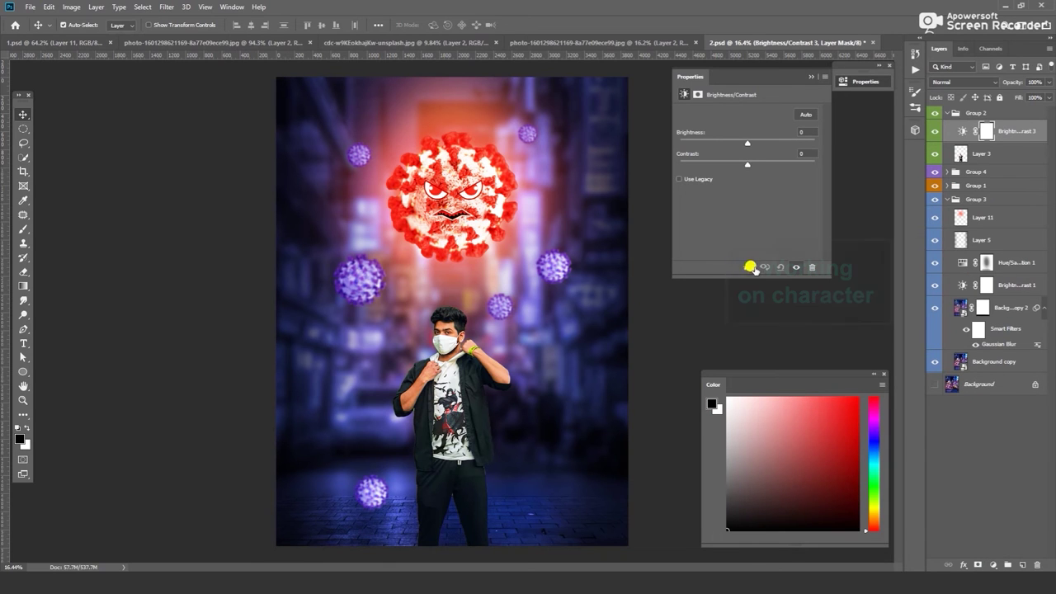
pyautogui.moveTo(748, 140); pyautogui.dragTo(729, 141)
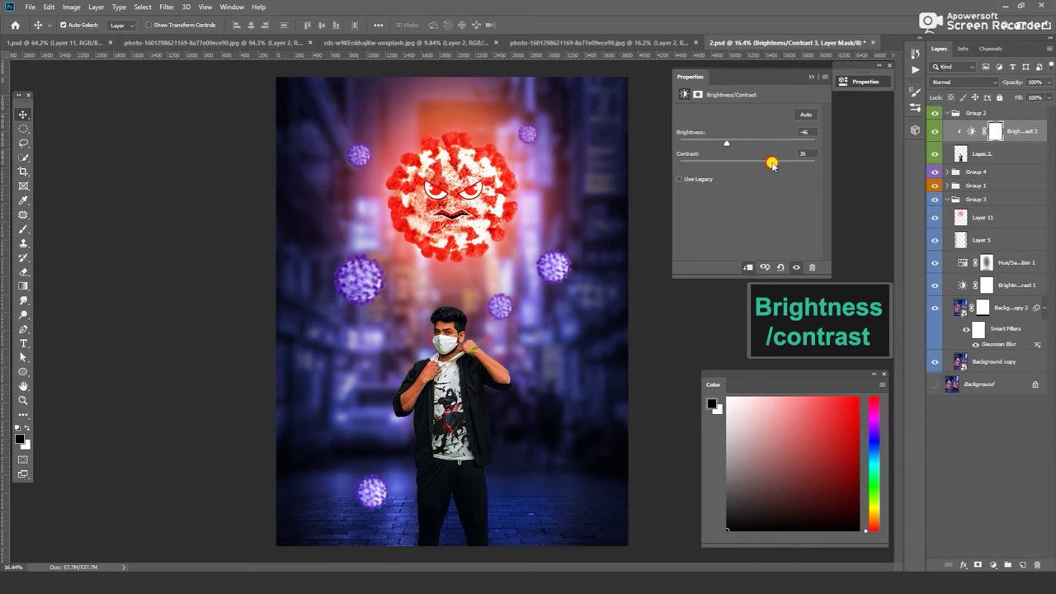
pyautogui.click(811, 77)
# - Add a blue Colorize Hue/Saturation and mask it off near the head with a 600 brush
pyautogui.click(992, 565)
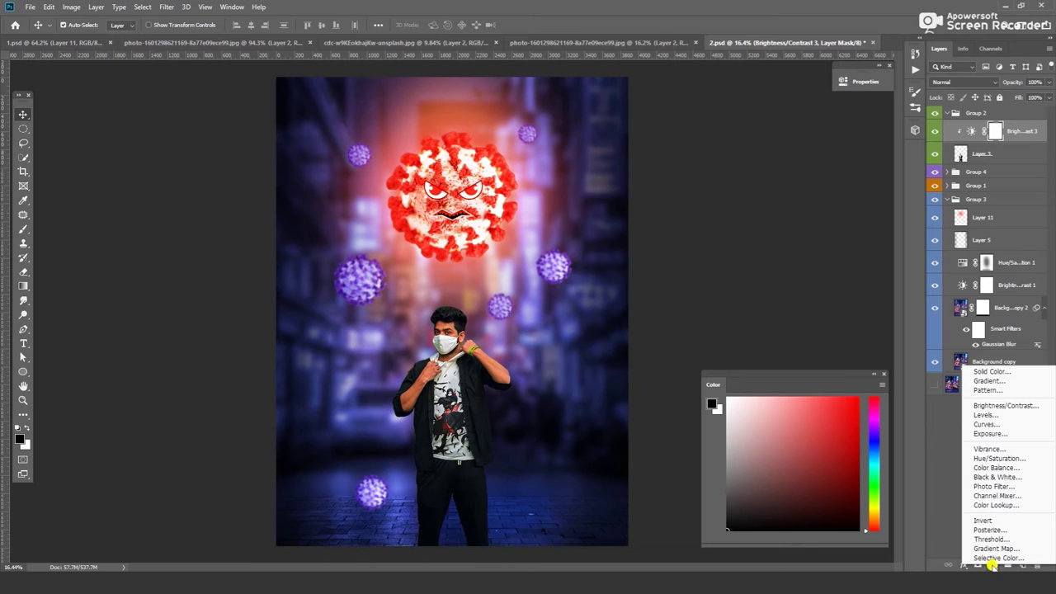
pyautogui.click(1003, 465)
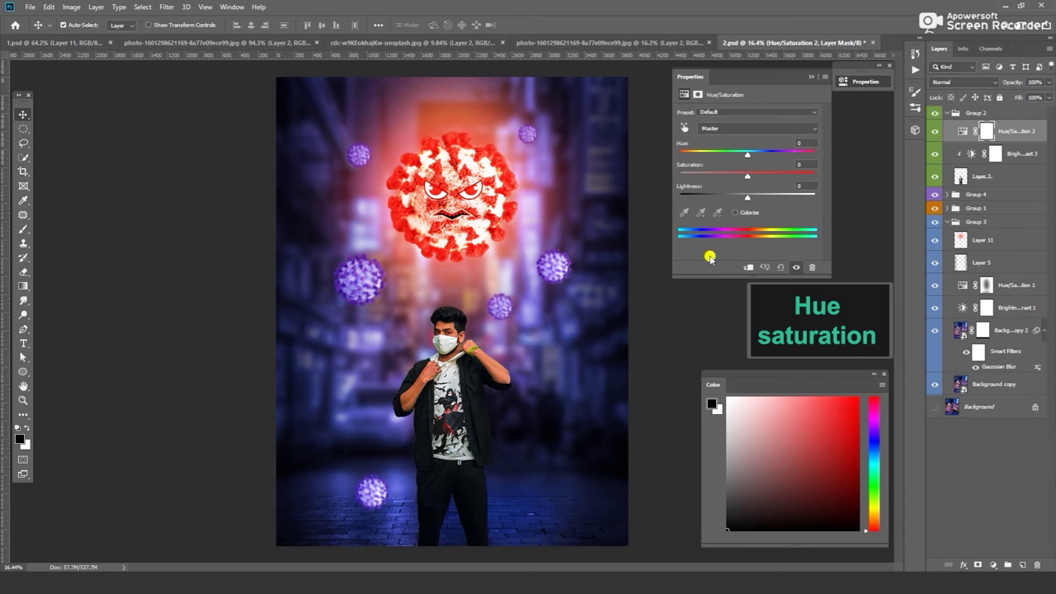
pyautogui.click(733, 213)
pyautogui.moveTo(754, 152); pyautogui.dragTo(768, 153)
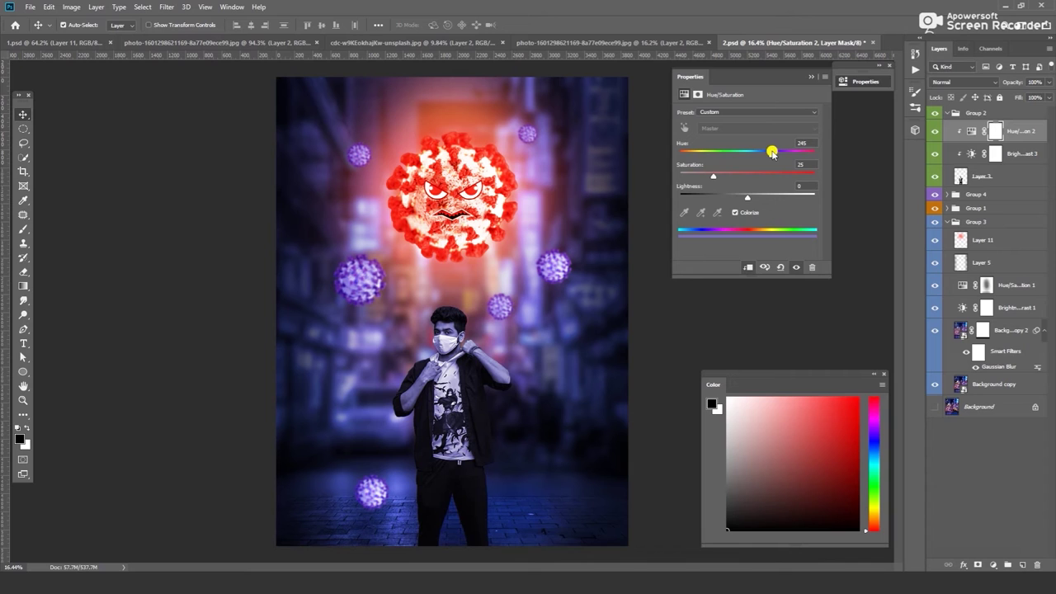
pyautogui.click(811, 77)
pyautogui.press('b')
pyautogui.press('[')
pyautogui.press('[')
pyautogui.press('[')
pyautogui.moveTo(426, 293); pyautogui.dragTo(479, 312)
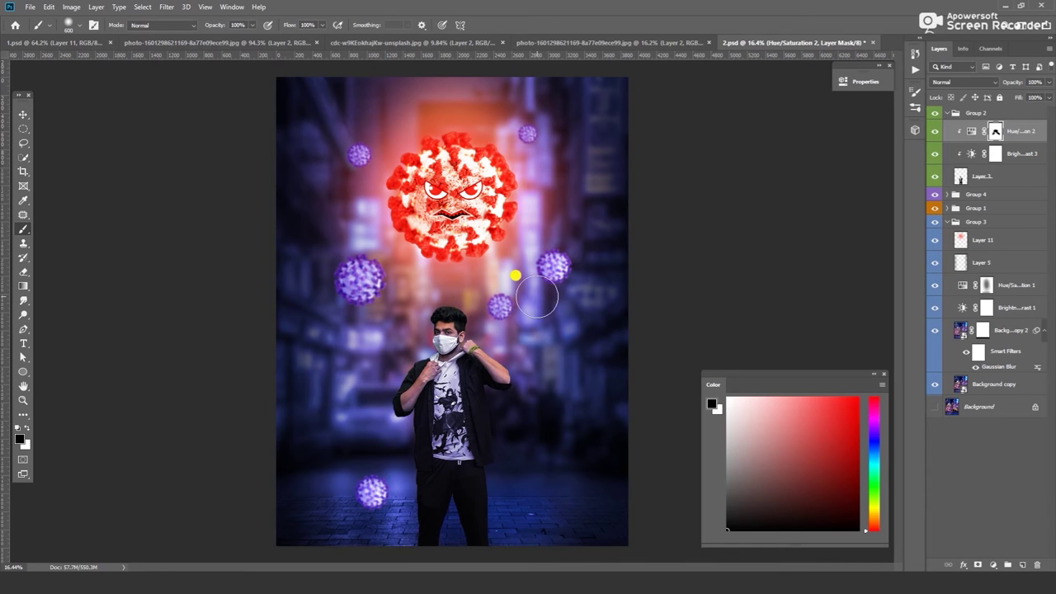
# - Add an Exposure adjustment lowering exposure and gamma, masked off the face with a 300 brush
pyautogui.click(998, 562)
pyautogui.click(986, 441)
pyautogui.moveTo(747, 138); pyautogui.dragTo(737, 139)
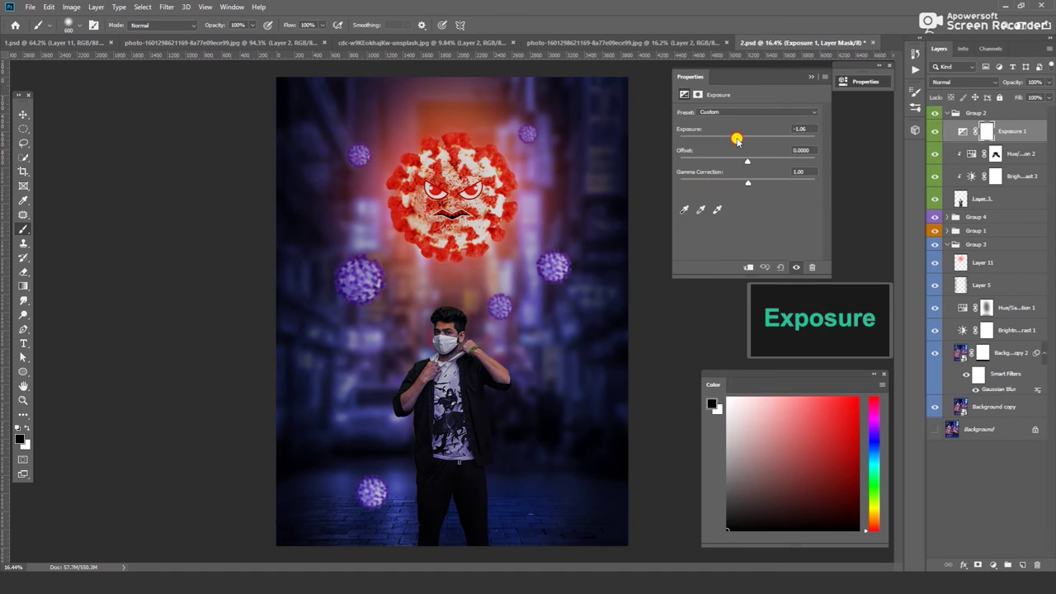
pyautogui.moveTo(748, 182); pyautogui.dragTo(773, 178)
pyautogui.moveTo(729, 137); pyautogui.dragTo(735, 139)
pyautogui.click(811, 76)
pyautogui.scroll(2, 377, 301)
pyautogui.press('[')
pyautogui.press('[')
pyautogui.press('[')
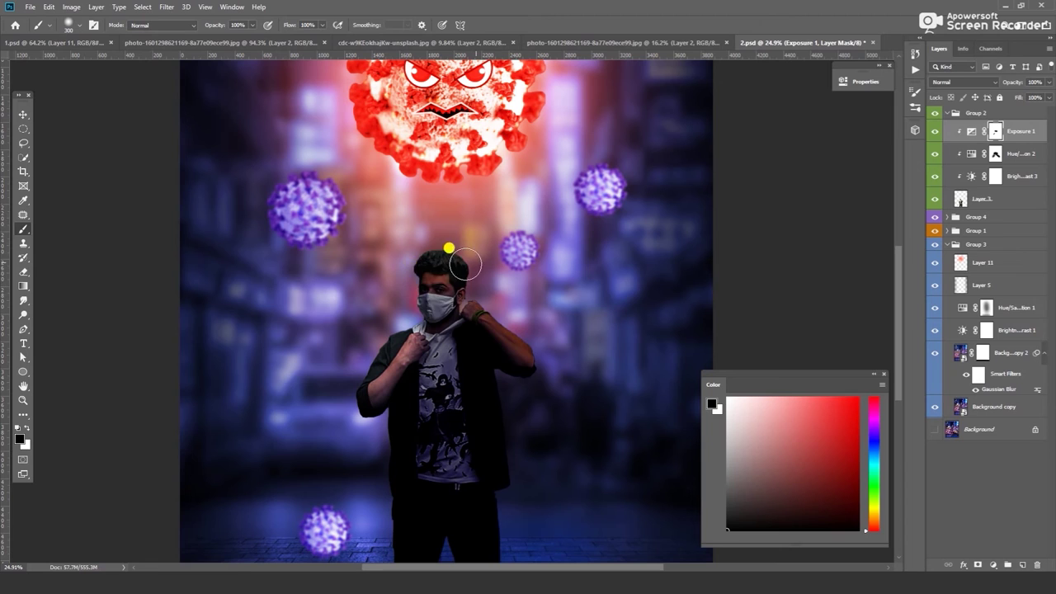
pyautogui.moveTo(412, 288)
pyautogui.mouseDown()
pyautogui.moveTo(495, 314)
pyautogui.moveTo(433, 303)
pyautogui.mouseUp()
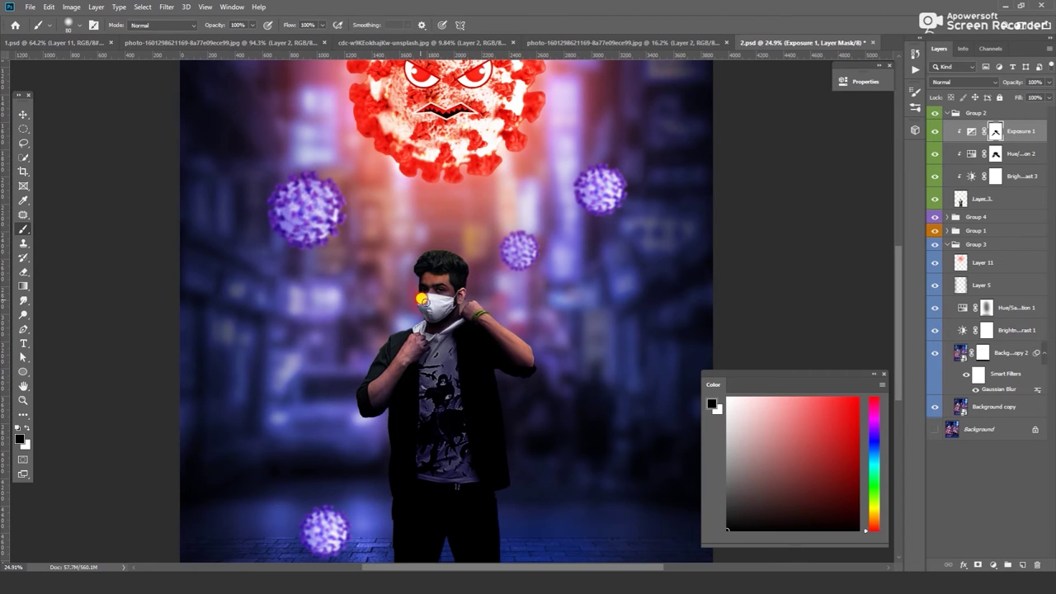
# - Clip a Levels adjustment to the man, brighten highlights, and invert its mask to hide it
pyautogui.click(994, 565)
pyautogui.click(932, 405)
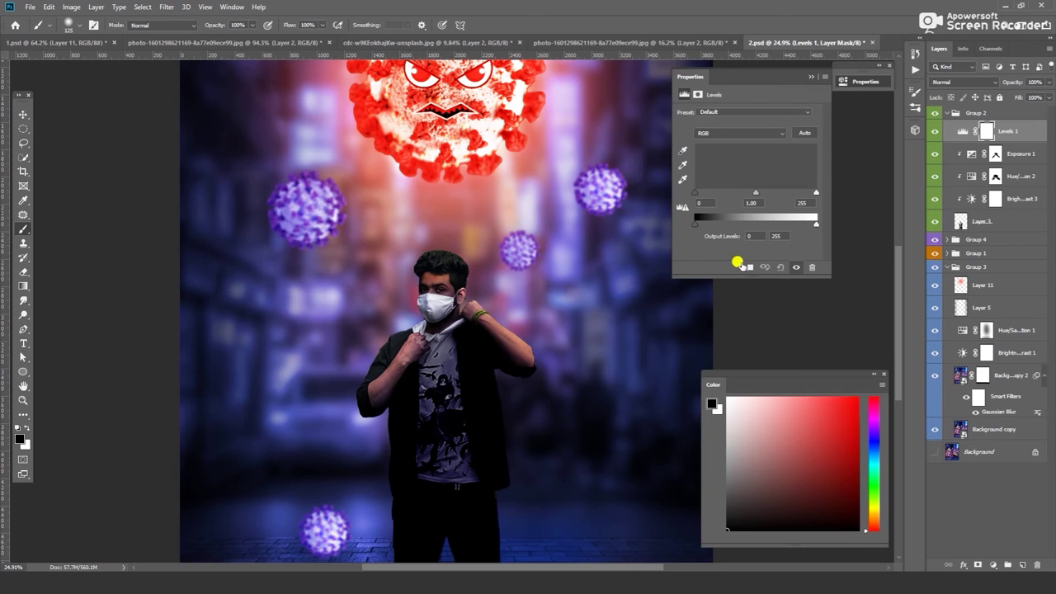
pyautogui.hotkey('ctrl', 'alt', 'g')
pyautogui.moveTo(816, 192); pyautogui.dragTo(743, 192)
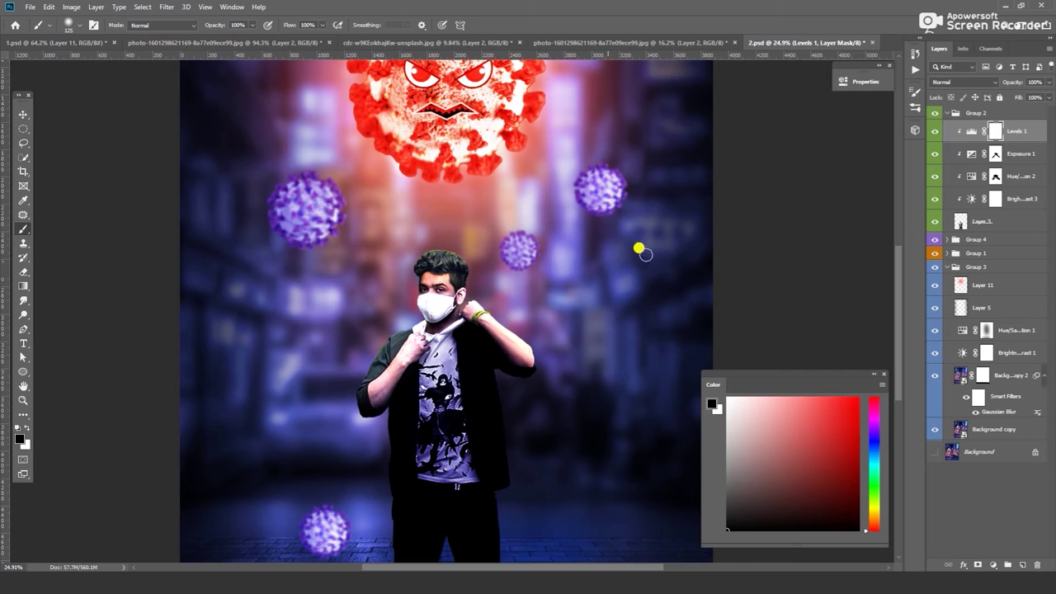
pyautogui.press('x')
pyautogui.hotkey('ctrl', 'i')
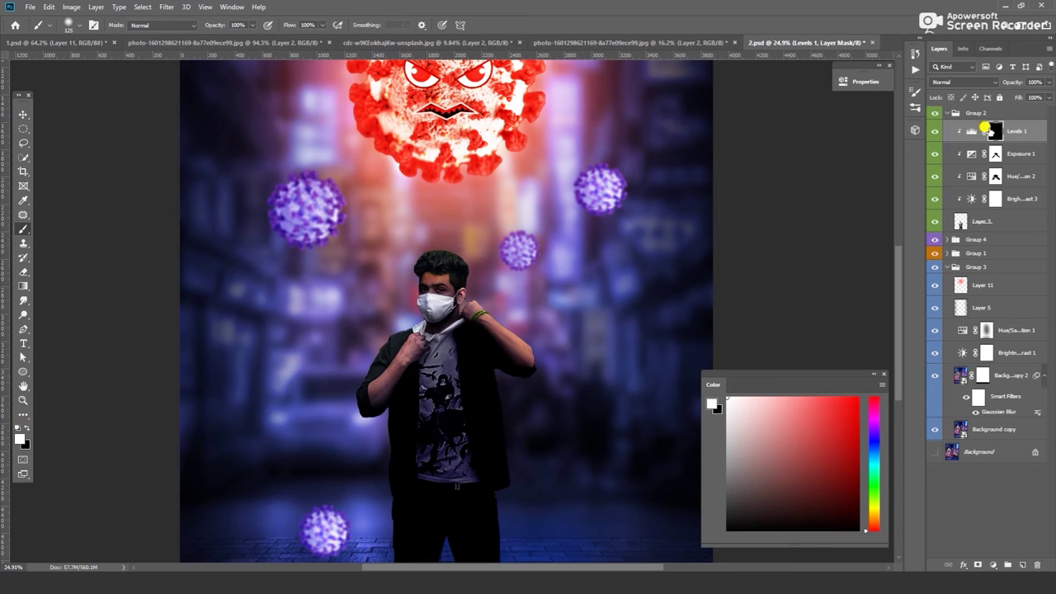
pyautogui.click(18, 436)
pyautogui.click(989, 367)
pyautogui.scroll(-2, 495, 309)
pyautogui.press(']')
pyautogui.press(']')
pyautogui.press(']')
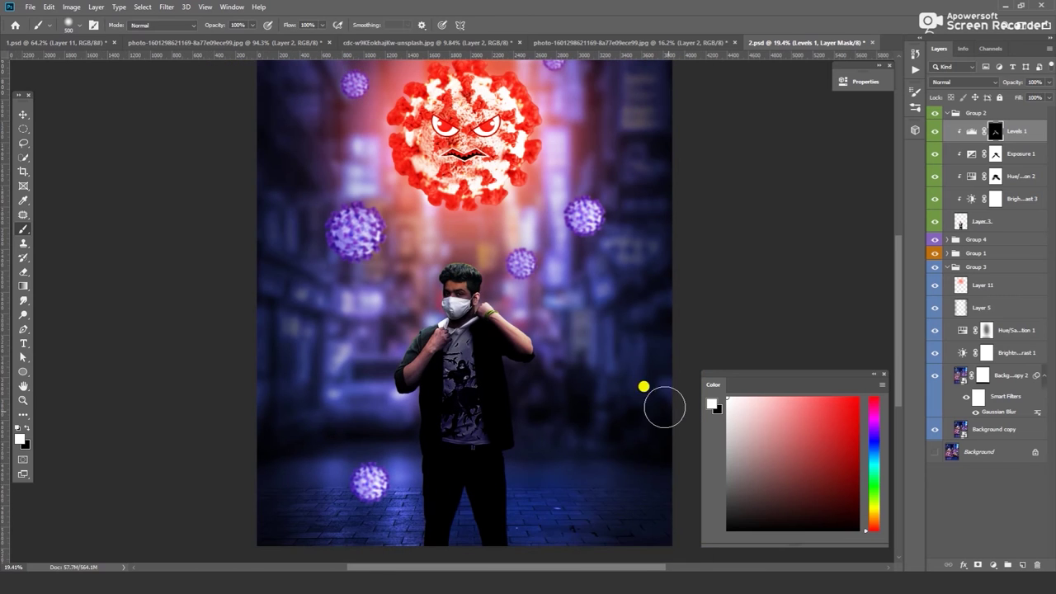
pyautogui.press('[')
pyautogui.press('[')
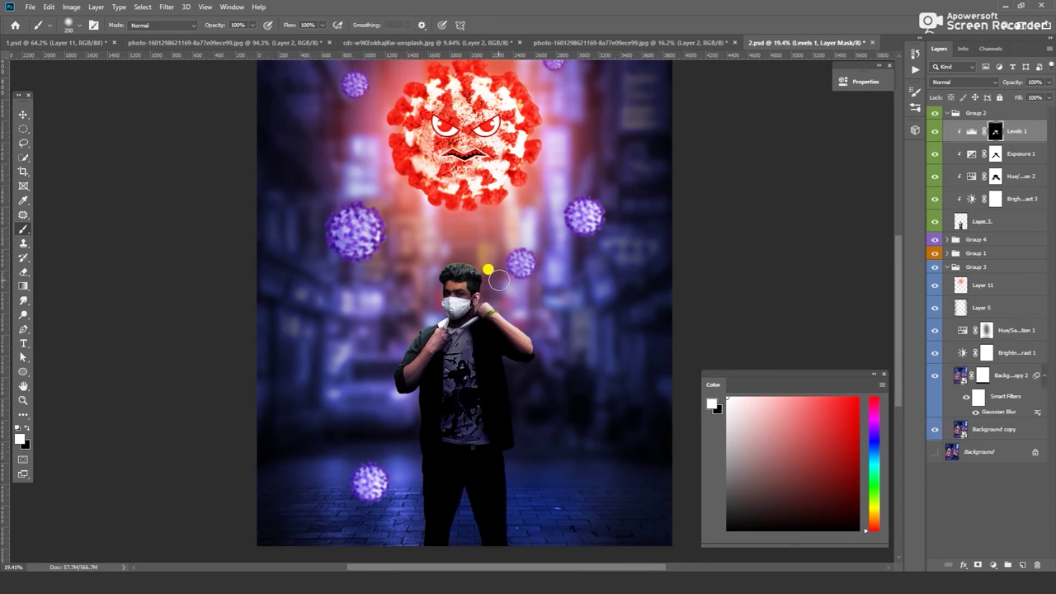
pyautogui.press('v')
pyautogui.scroll(-1, 504, 303)
# - Add an orange Colorize Hue/Saturation and paint it onto the man's hair
pyautogui.click(991, 565)
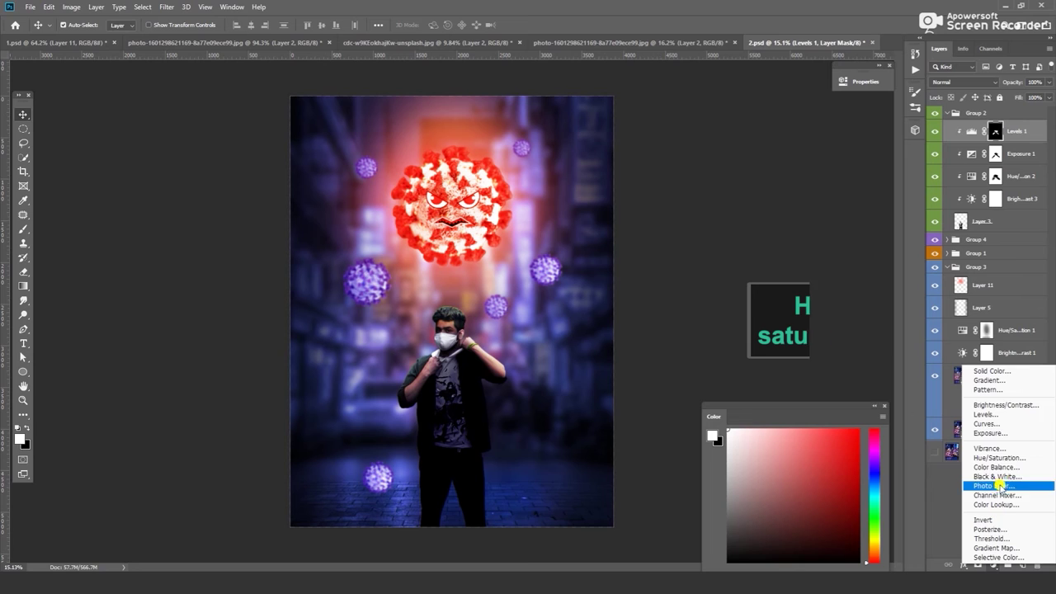
pyautogui.click(998, 457)
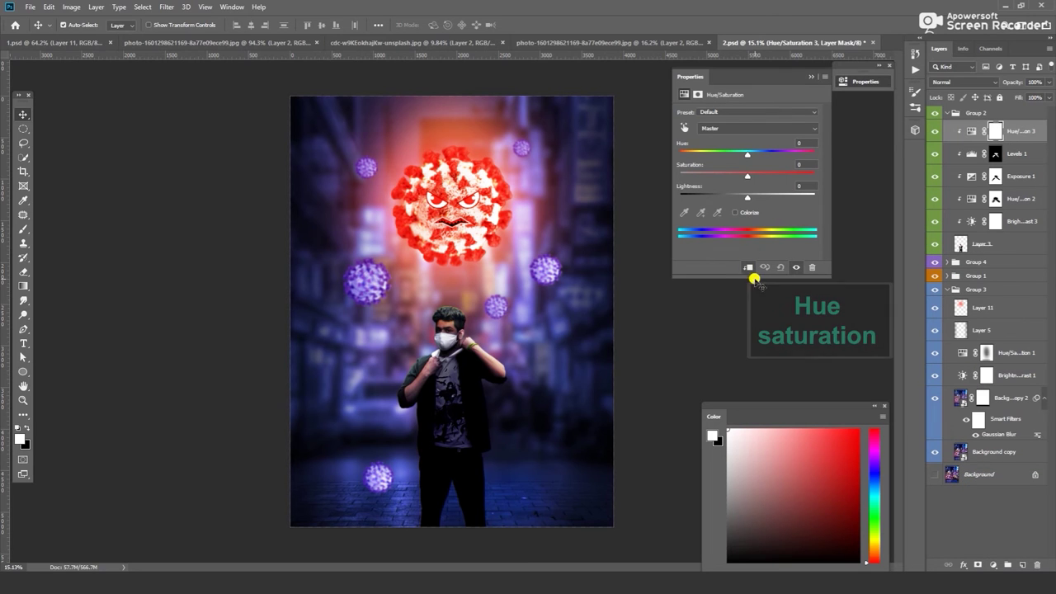
pyautogui.click(735, 212)
pyautogui.moveTo(680, 154); pyautogui.dragTo(688, 154)
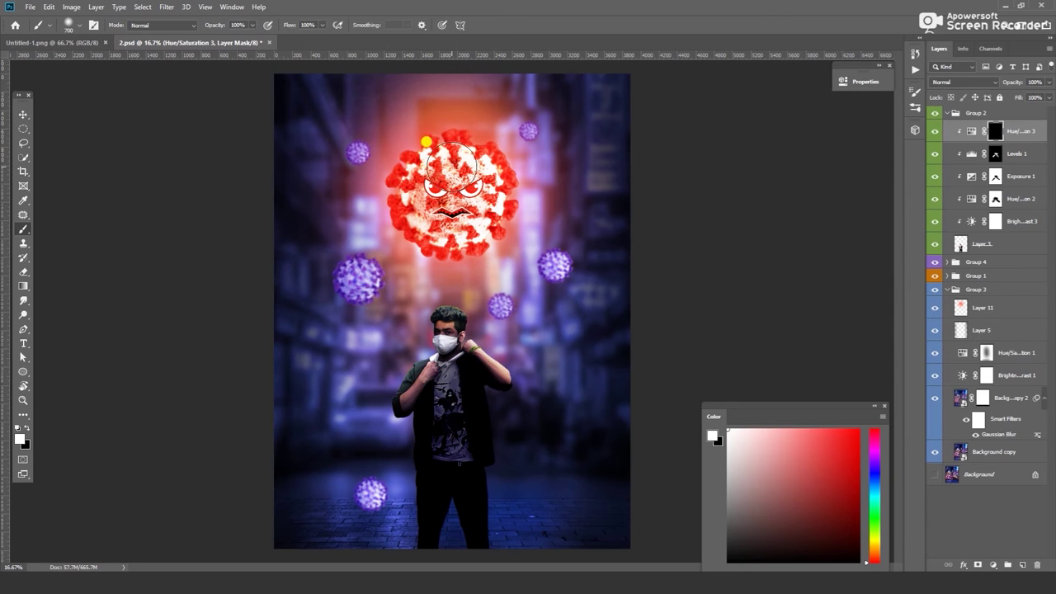
pyautogui.moveTo(436, 312); pyautogui.dragTo(462, 314)
pyautogui.press(']')
# - Add a brightening Curves with an inverted mask, painted onto the top of the head
pyautogui.click(993, 566)
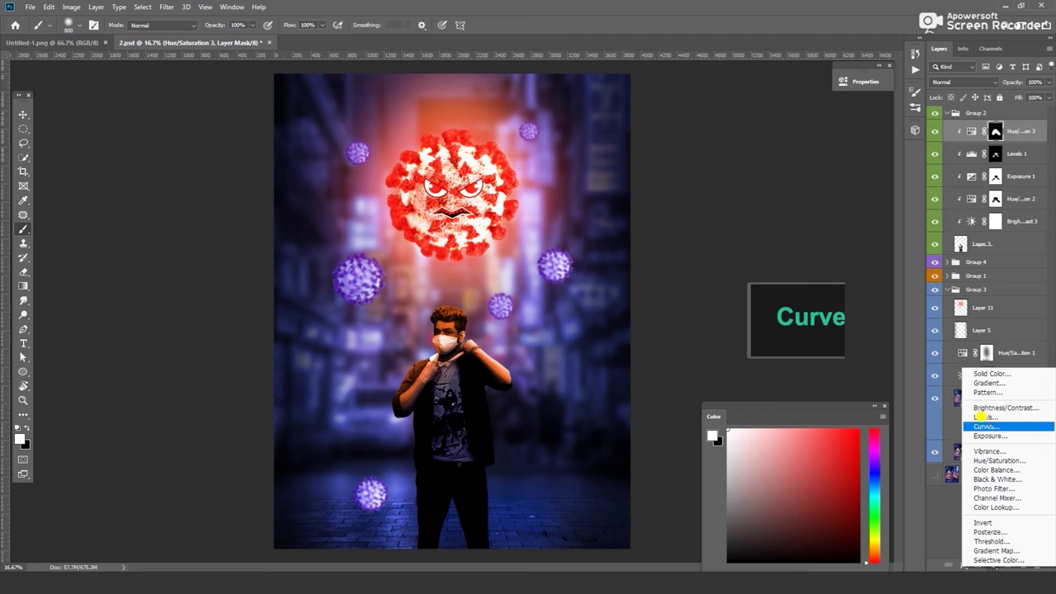
pyautogui.click(986, 426)
pyautogui.moveTo(771, 182); pyautogui.dragTo(774, 157)
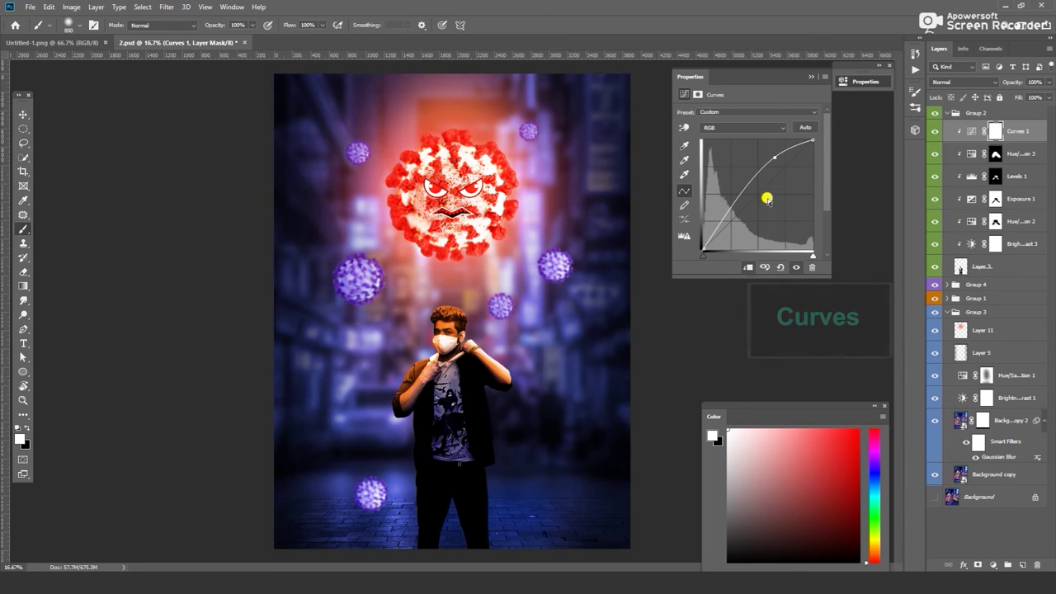
pyautogui.click(811, 76)
pyautogui.hotkey('ctrl', 'i')
pyautogui.press('[')
pyautogui.press('[')
pyautogui.press('[')
pyautogui.moveTo(429, 280); pyautogui.dragTo(449, 297)
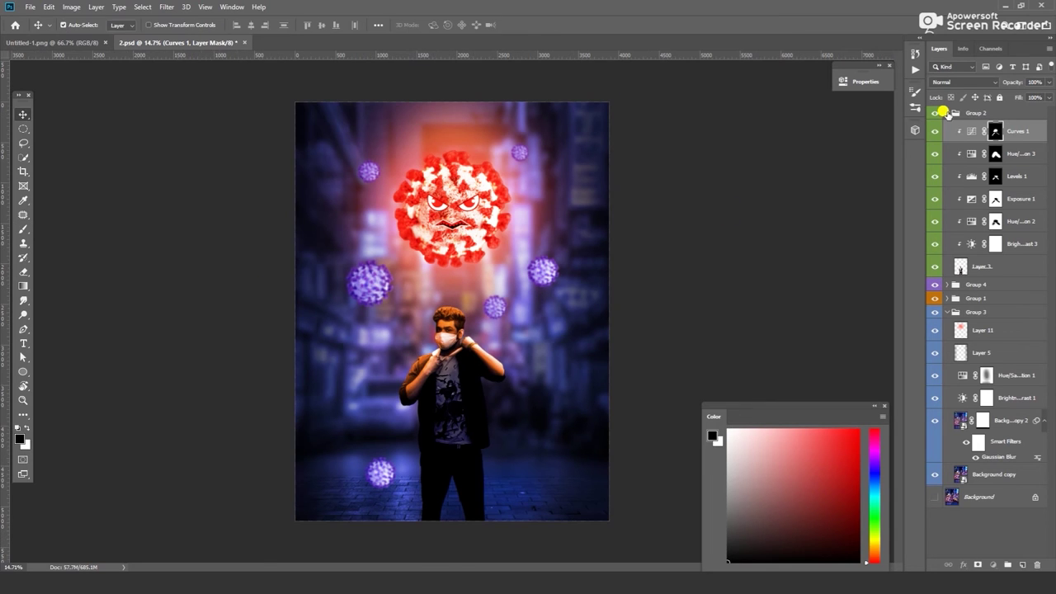
# - Set Layer 13 to Overlay and paint an orange glow around the red virus
pyautogui.click(1021, 168)
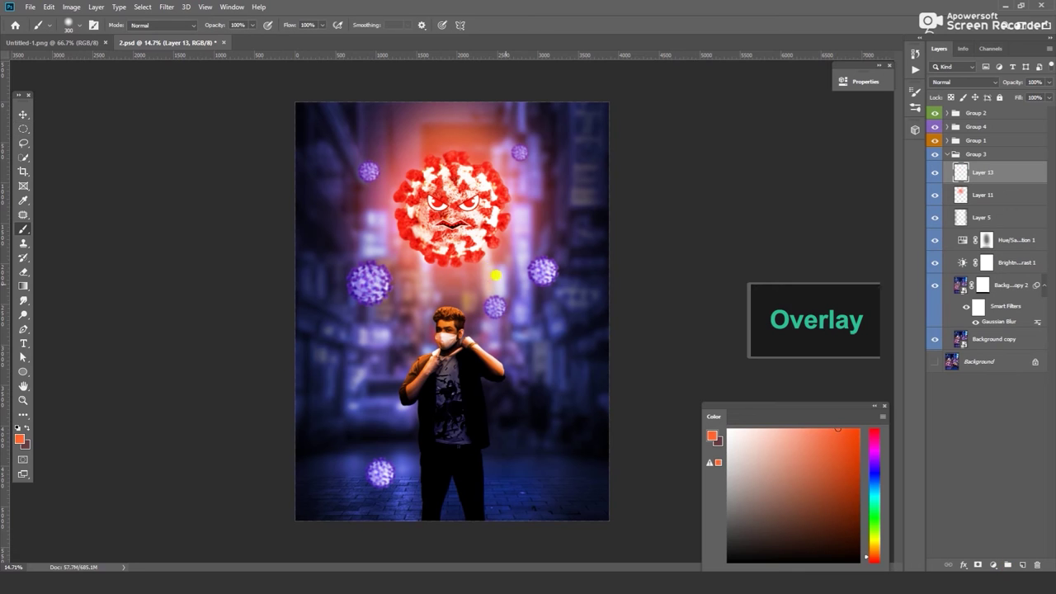
pyautogui.click(957, 82)
pyautogui.click(941, 215)
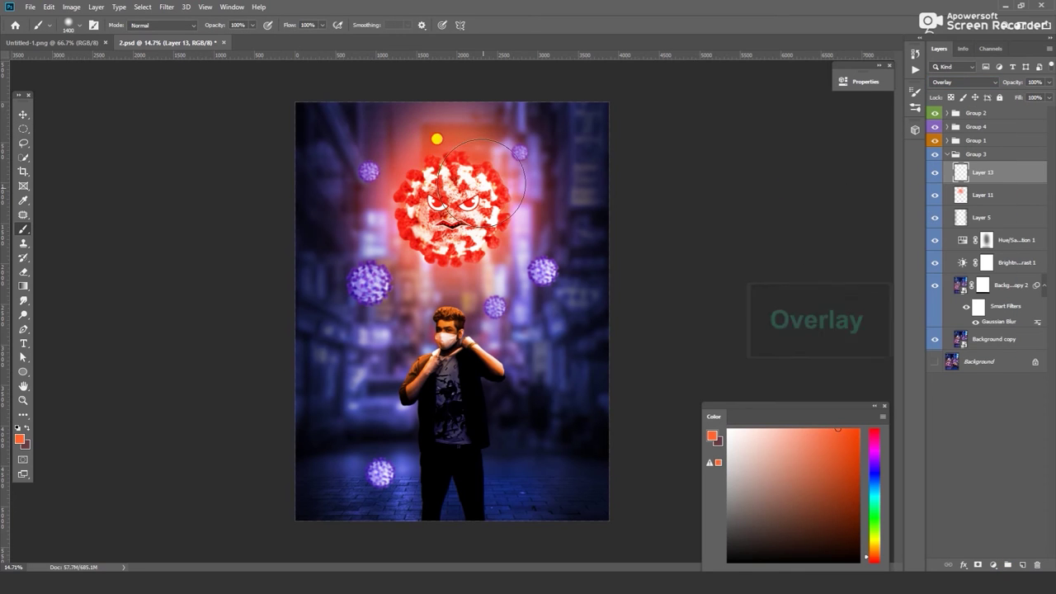
pyautogui.moveTo(347, 216); pyautogui.dragTo(456, 270)
pyautogui.press('[')
pyautogui.press('[')
pyautogui.press('[')
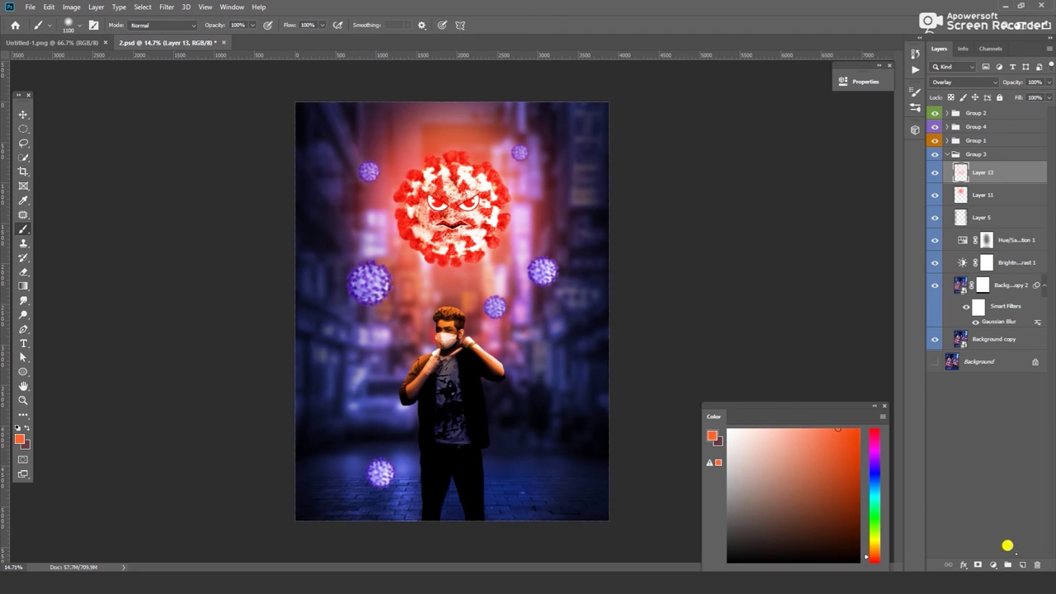
# - Add Layer 14 in Overlay mode, with white paint and a 400 px brush
pyautogui.click(1023, 565)
pyautogui.press('d')
pyautogui.press('x')
pyautogui.click(957, 80)
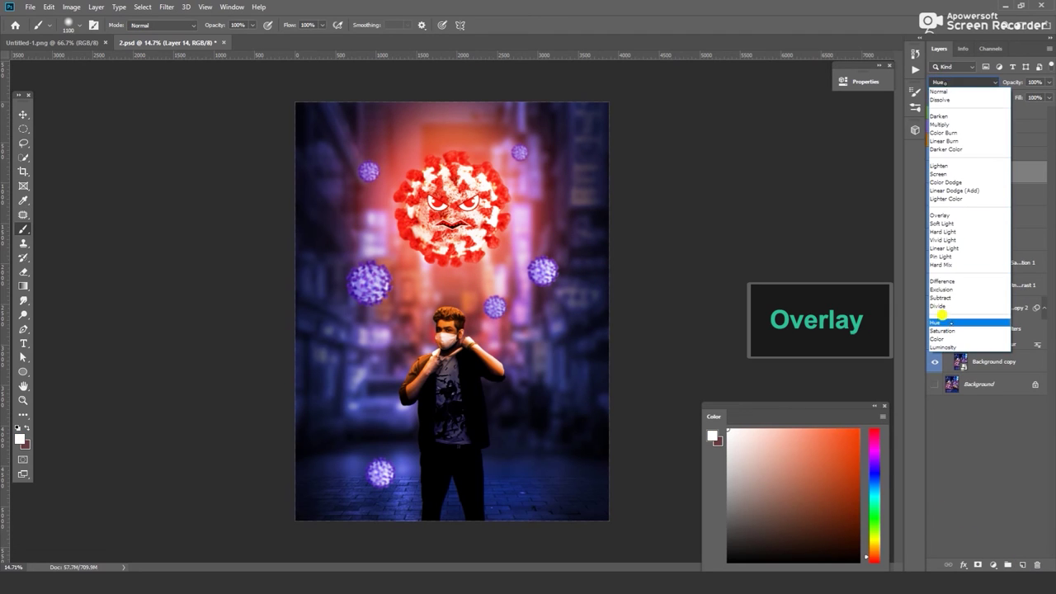
pyautogui.click(941, 211)
pyautogui.press('[')
pyautogui.press('[')
pyautogui.press('[')
pyautogui.press('[')
pyautogui.press('[')
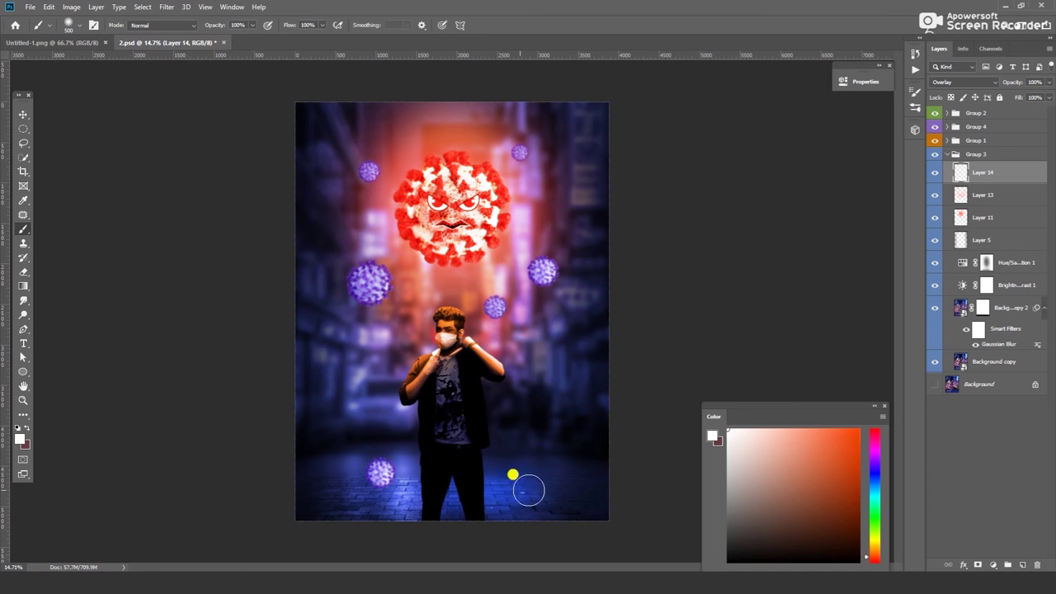
pyautogui.press('[')
# - Fill an elliptical selection along the bottom floor with orange on a new layer
pyautogui.hotkey('ctrl', 'shift', 'alt', 'n')
pyautogui.press('m')
pyautogui.moveTo(375, 482); pyautogui.dragTo(529, 504)
pyautogui.click(833, 430)
pyautogui.press('v')
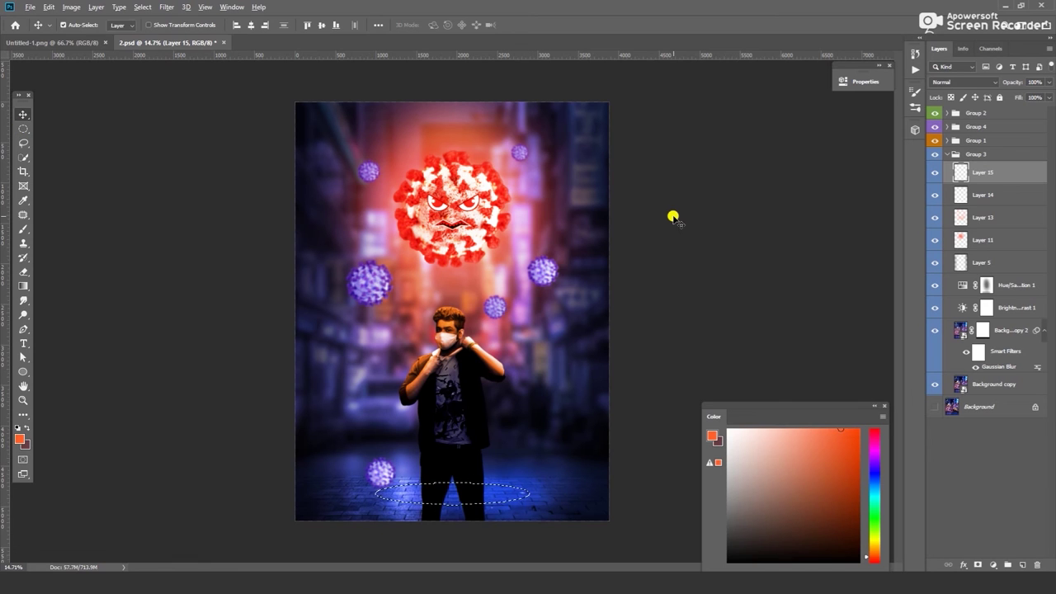
pyautogui.hotkey('alt', 'BackSpace')
pyautogui.hotkey('ctrl', 'd')
# - Convert the orange ellipse layer to a Smart Object and apply Gaussian Blur and Motion Blur
pyautogui.rightClick(991, 184)
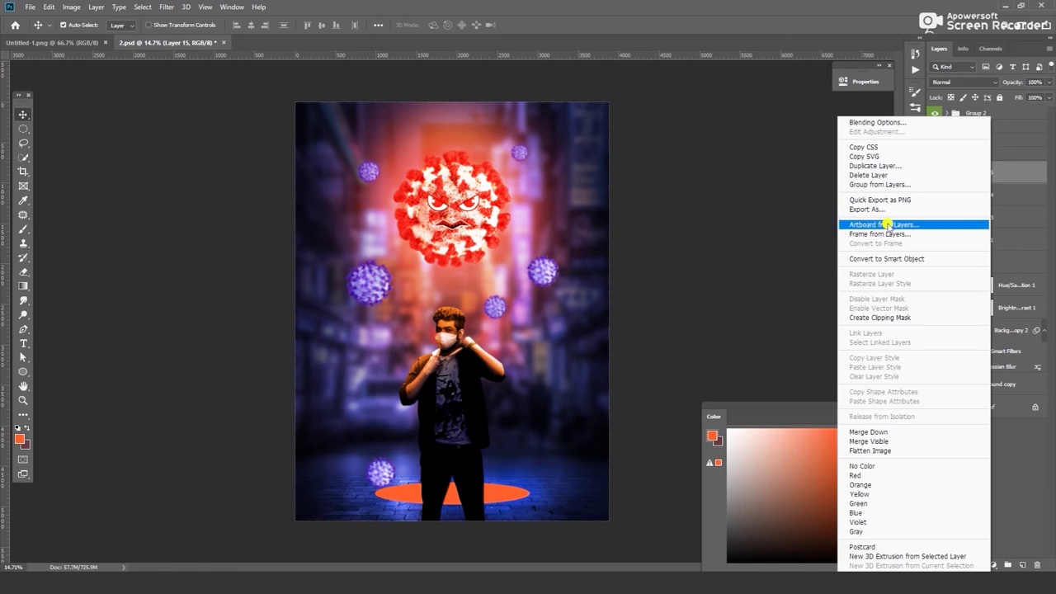
pyautogui.click(885, 258)
pyautogui.click(167, 7)
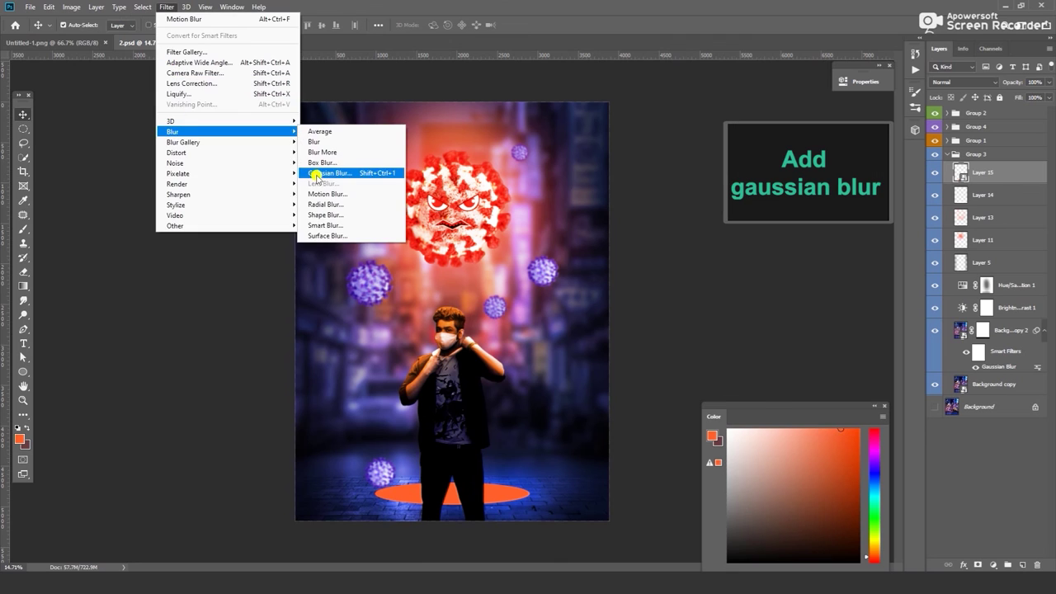
pyautogui.click(316, 177)
pyautogui.click(912, 261)
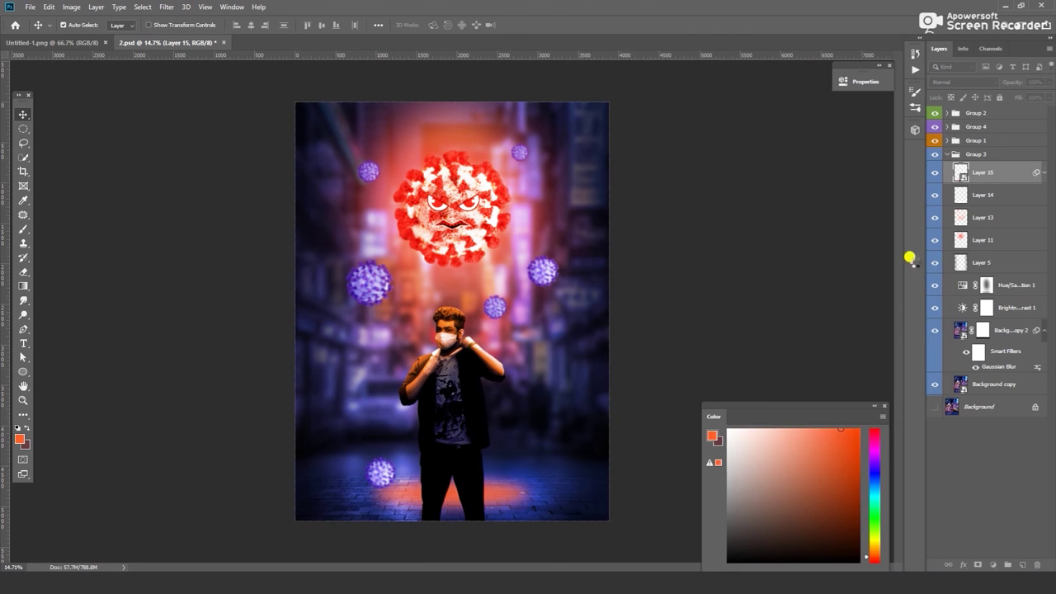
pyautogui.click(167, 7)
pyautogui.click(314, 200)
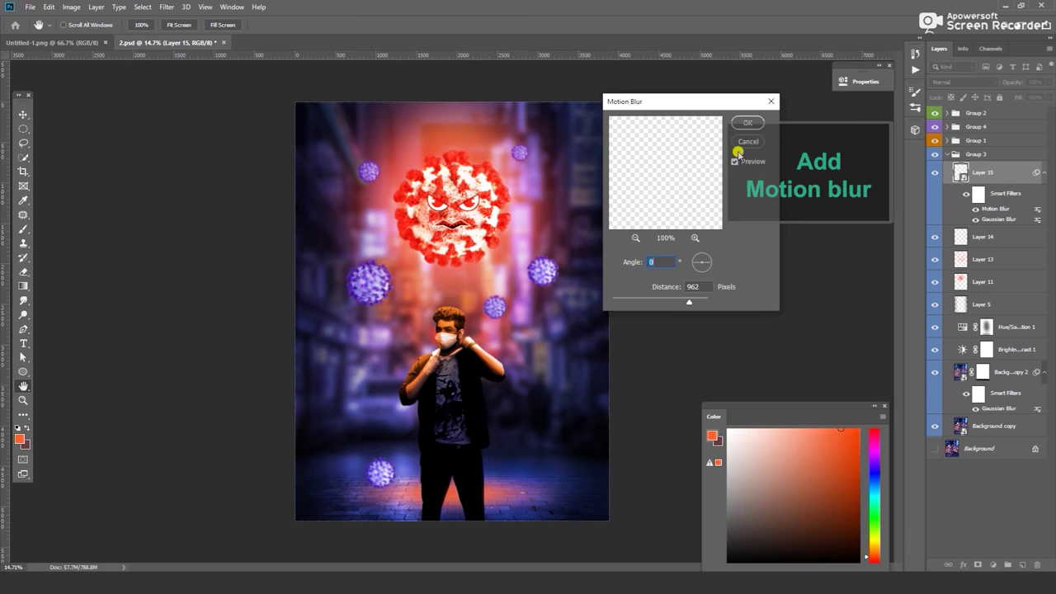
pyautogui.press('Return')
# - Stretch the glow along the floor and blend it in Screen mode at 73% opacity
pyautogui.hotkey('ctrl', 't')
pyautogui.press('Return')
pyautogui.moveTo(553, 471); pyautogui.dragTo(551, 467)
pyautogui.press('Return')
pyautogui.click(956, 81)
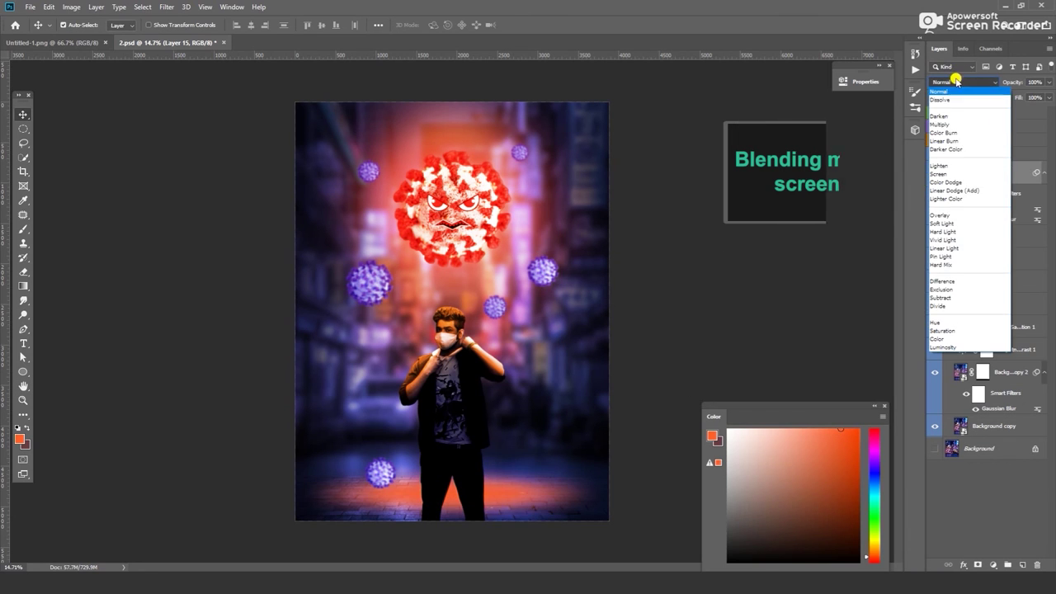
pyautogui.click(947, 175)
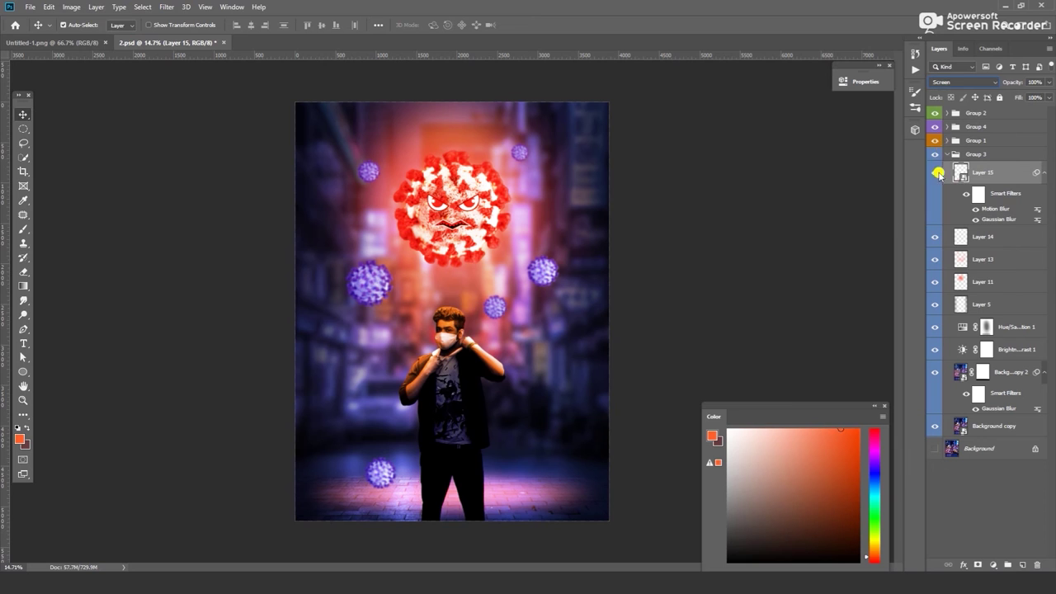
pyautogui.moveTo(1048, 83); pyautogui.dragTo(1034, 94)
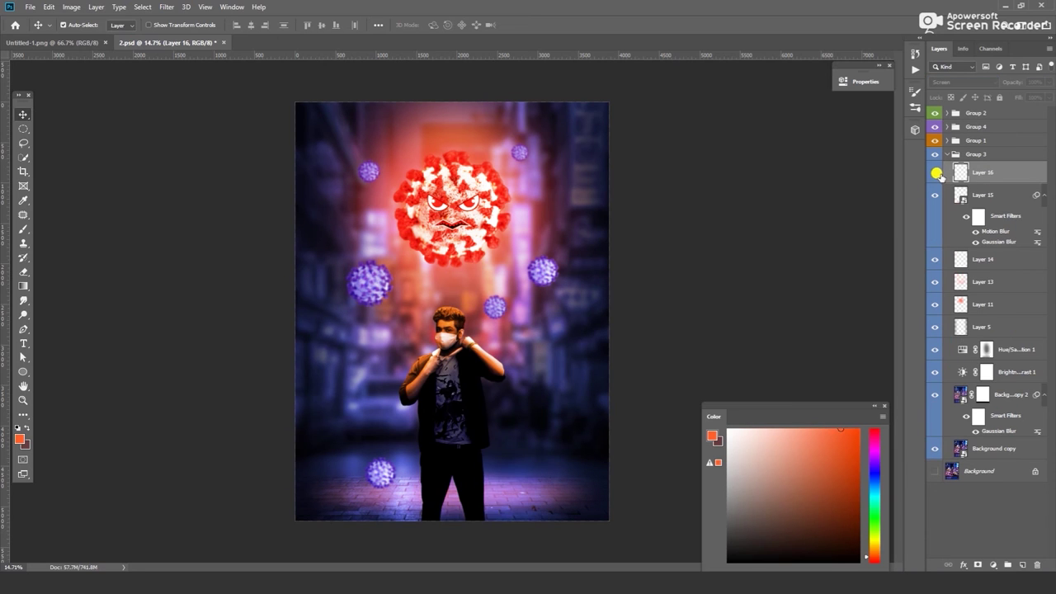
pyautogui.click(1022, 565)
pyautogui.click(1022, 565)
# - Add a new empty sparkle layer inside the red virus group
pyautogui.press('b')
pyautogui.keyDown('alt'); pyautogui.click(362, 469); pyautogui.keyUp('alt')
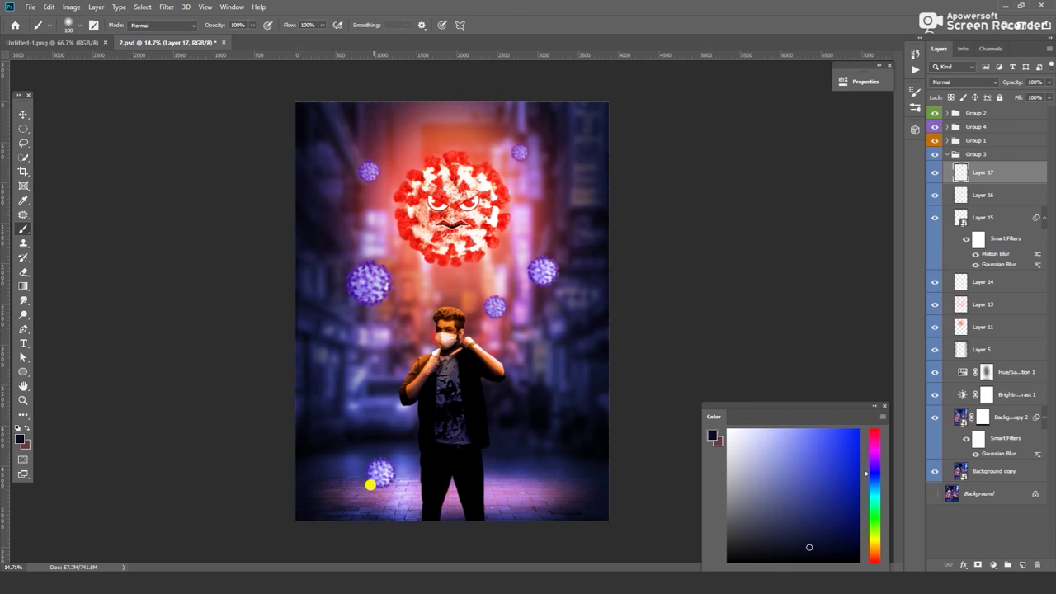
pyautogui.click(947, 154)
pyautogui.click(947, 126)
pyautogui.click(990, 126)
pyautogui.click(1022, 565)
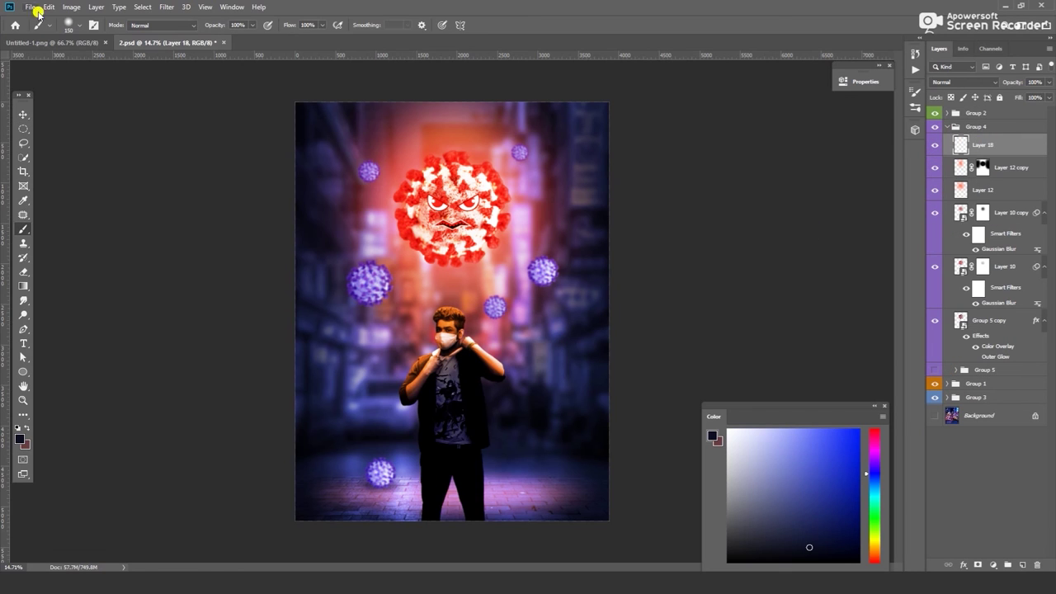
# - Pick a small brush in light cyan and set the sparkle layer to Vivid Light
pyautogui.click(73, 25)
pyautogui.click(198, 146)
pyautogui.click(627, 146)
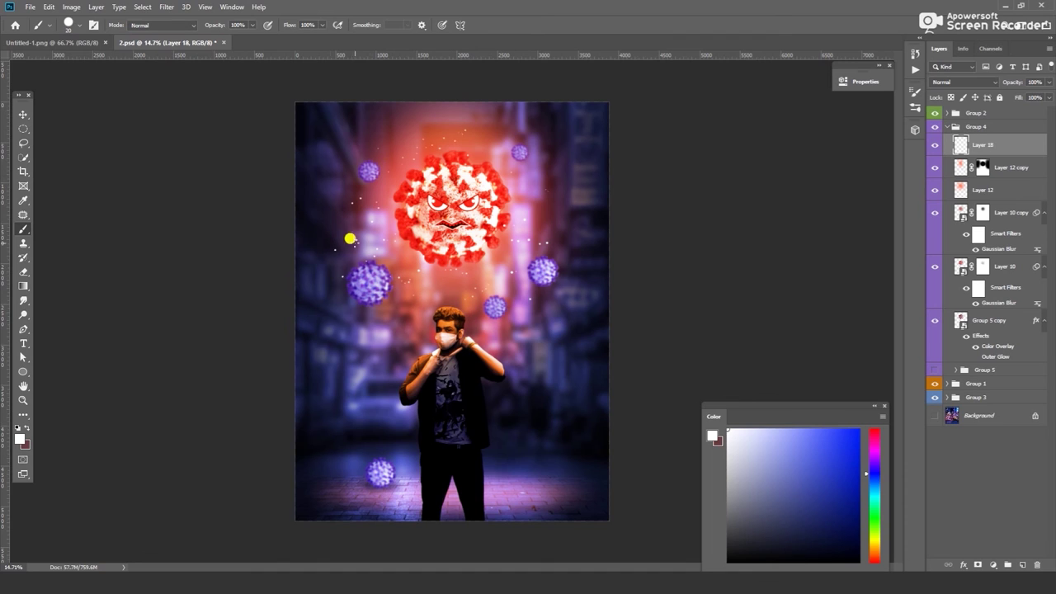
pyautogui.click(873, 490)
pyautogui.click(806, 429)
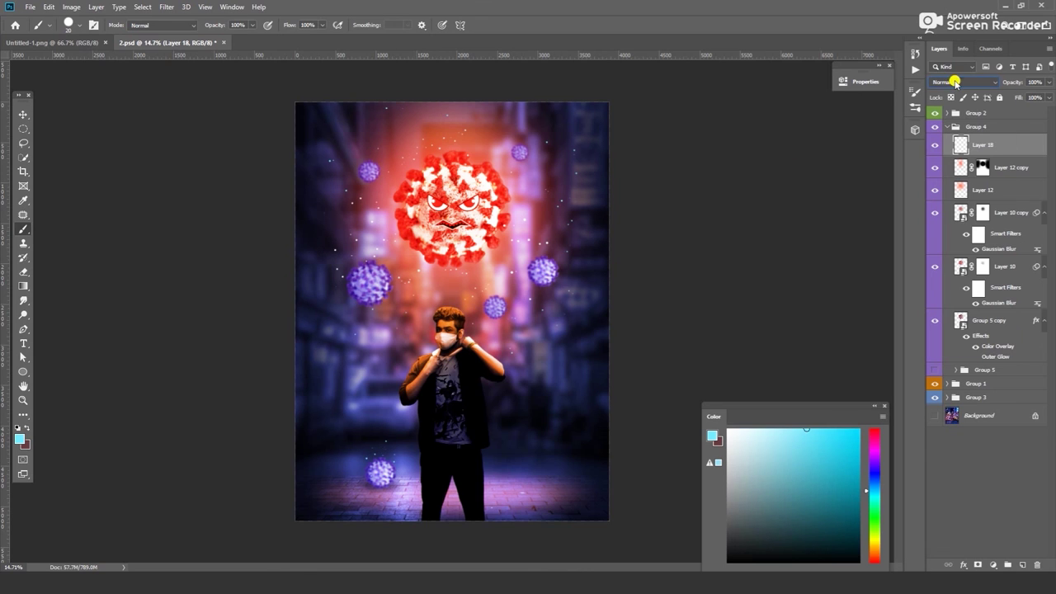
pyautogui.click(954, 82)
pyautogui.click(947, 238)
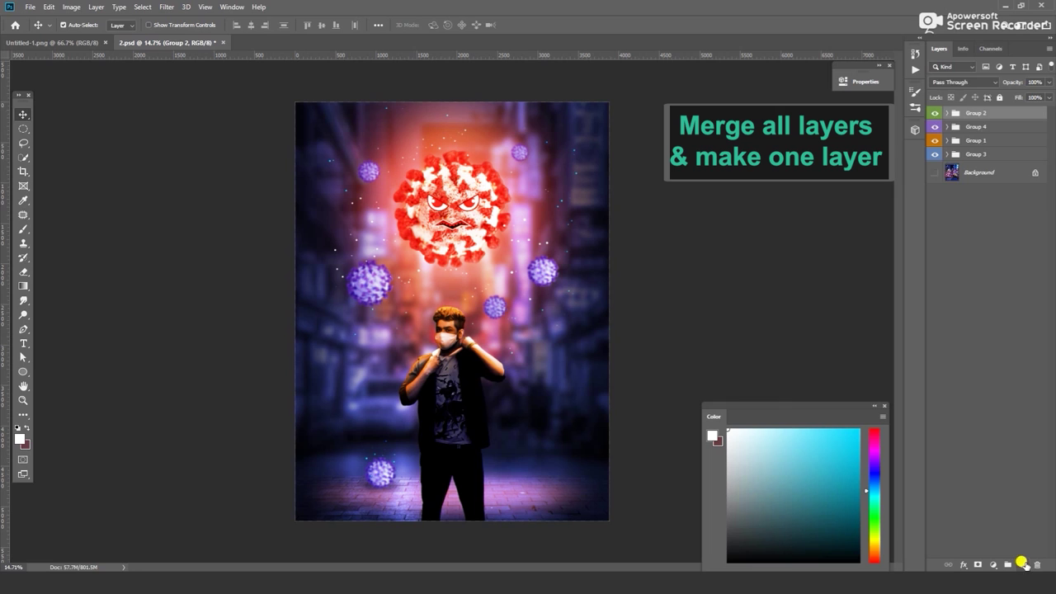
# - Stamp all visible layers onto a new top layer and convert it to a Smart Object
pyautogui.click(1023, 564)
pyautogui.hotkey('ctrl', 'shift', 'alt', 'e')
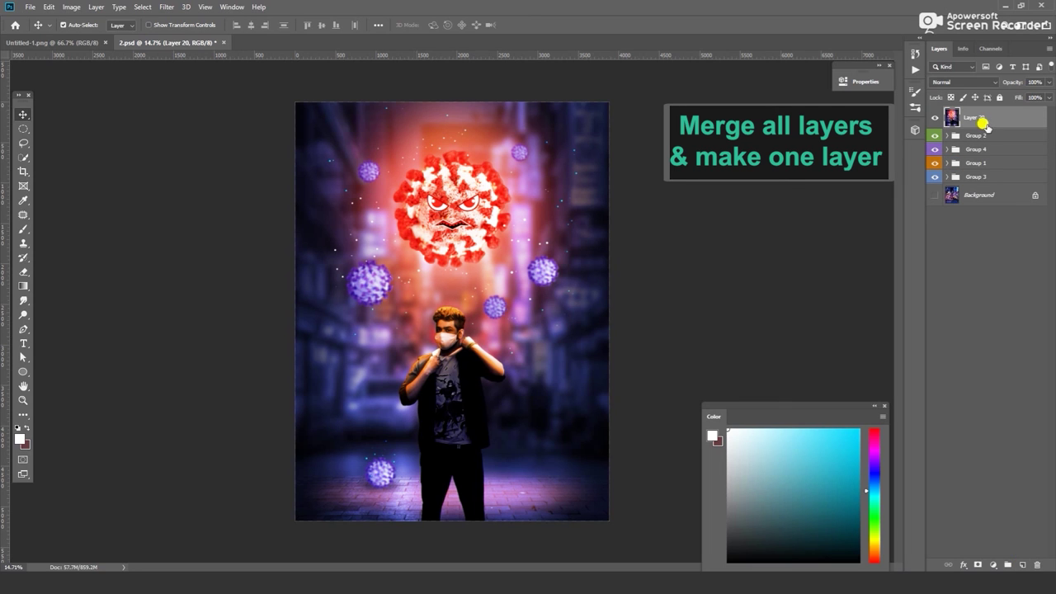
pyautogui.rightClick(983, 122)
pyautogui.click(908, 258)
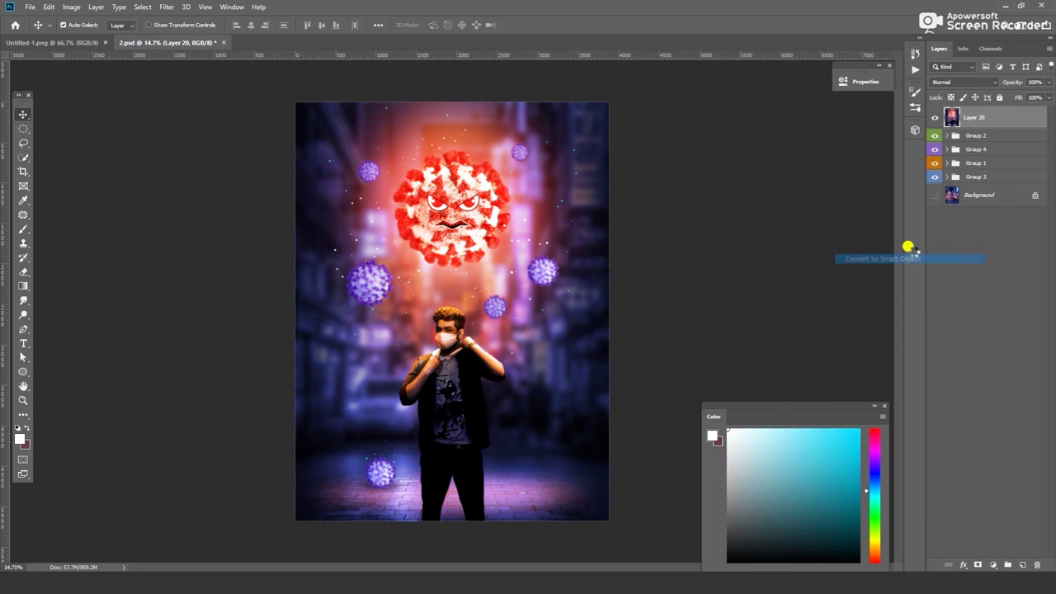
# - Grade it in Camera Raw: white balance, slight exposure lift, warm highlights (hue 36), blue shadows (hue 225)
pyautogui.click(168, 6)
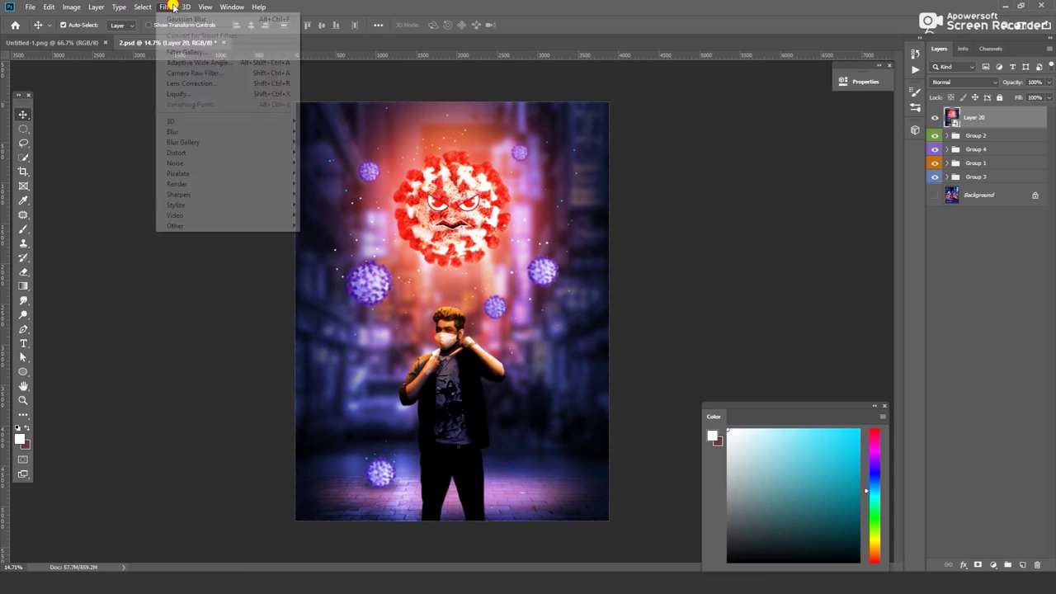
pyautogui.click(186, 73)
pyautogui.moveTo(829, 211); pyautogui.dragTo(840, 211)
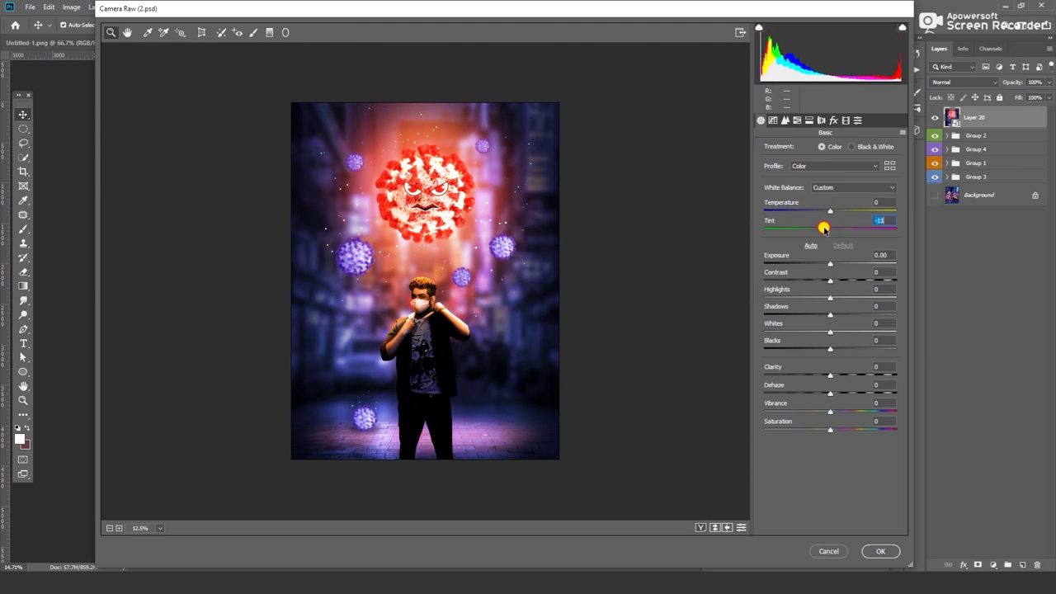
pyautogui.moveTo(830, 263); pyautogui.dragTo(833, 262)
pyautogui.moveTo(792, 182)
pyautogui.mouseDown()
pyautogui.moveTo(811, 182)
pyautogui.moveTo(777, 164)
pyautogui.mouseUp()
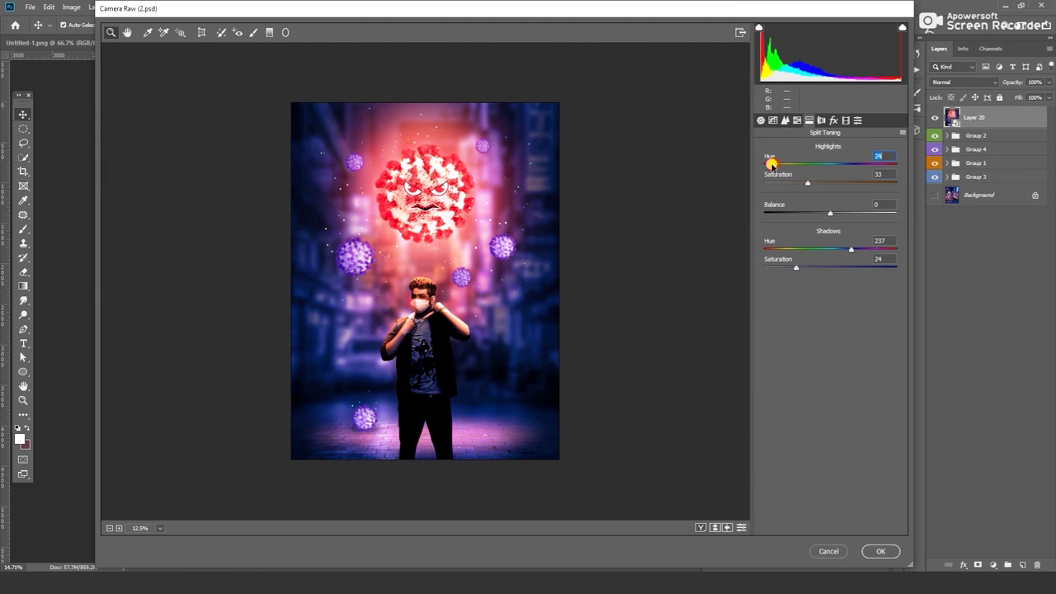
pyautogui.click(876, 551)
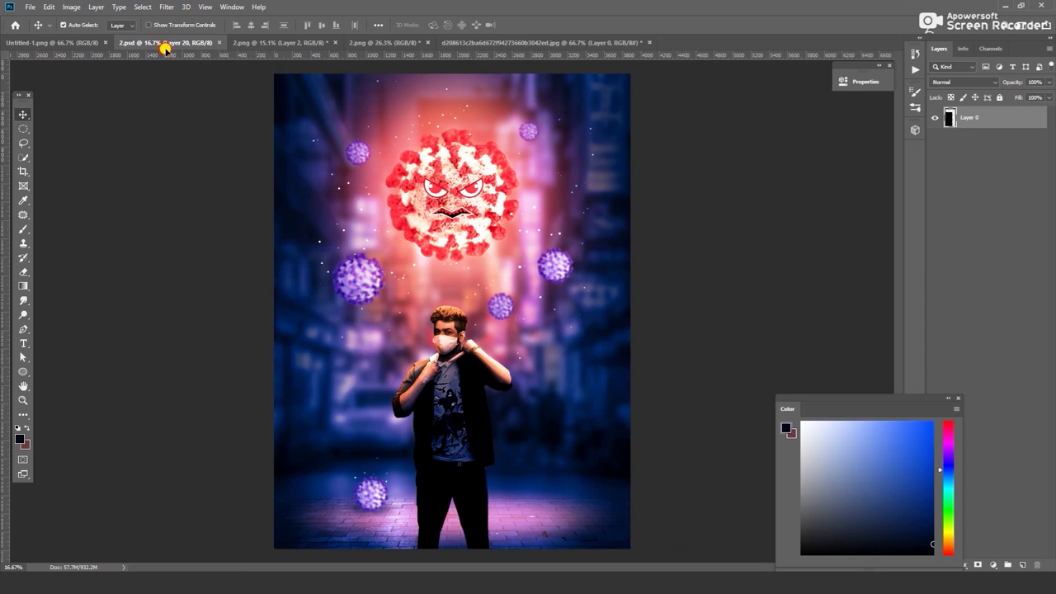
# - Bring the stars layer into the composite and blend it in Linear Dodge (Add)
pyautogui.moveTo(537, 262); pyautogui.dragTo(388, 305)
pyautogui.click(986, 83)
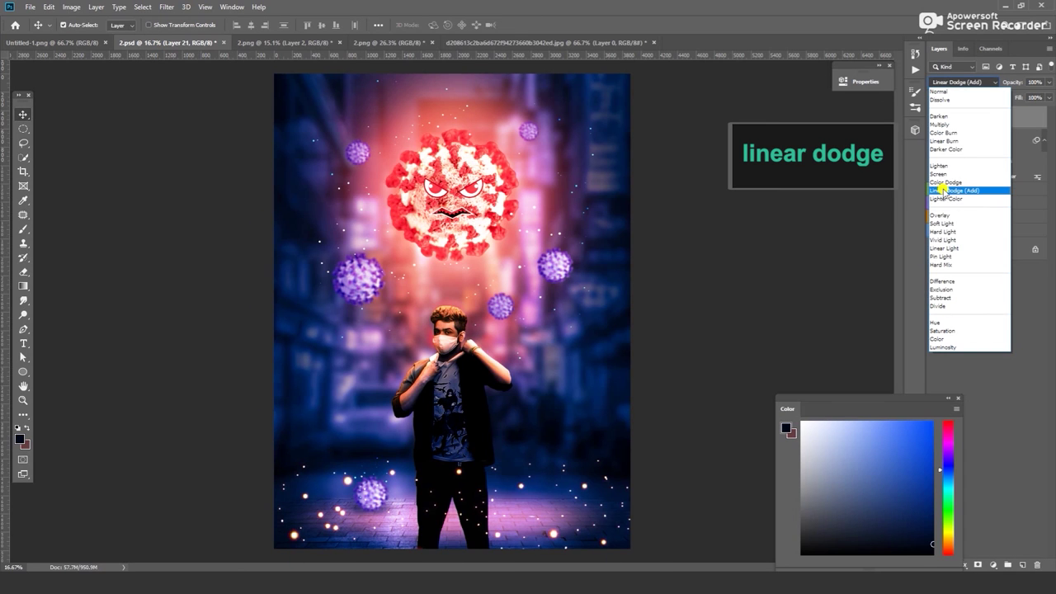
pyautogui.click(944, 176)
pyautogui.hotkey('ctrl', '+')
# - Mask out the star dots over the man's legs and save the composite
pyautogui.click(978, 564)
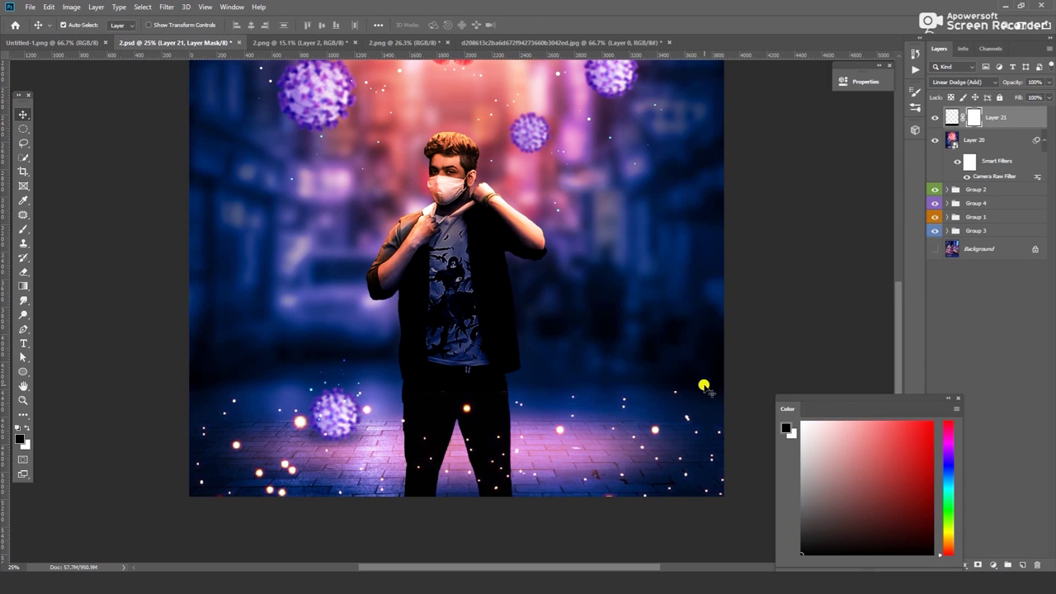
pyautogui.press('b')
pyautogui.scroll(-3, 483, 353)
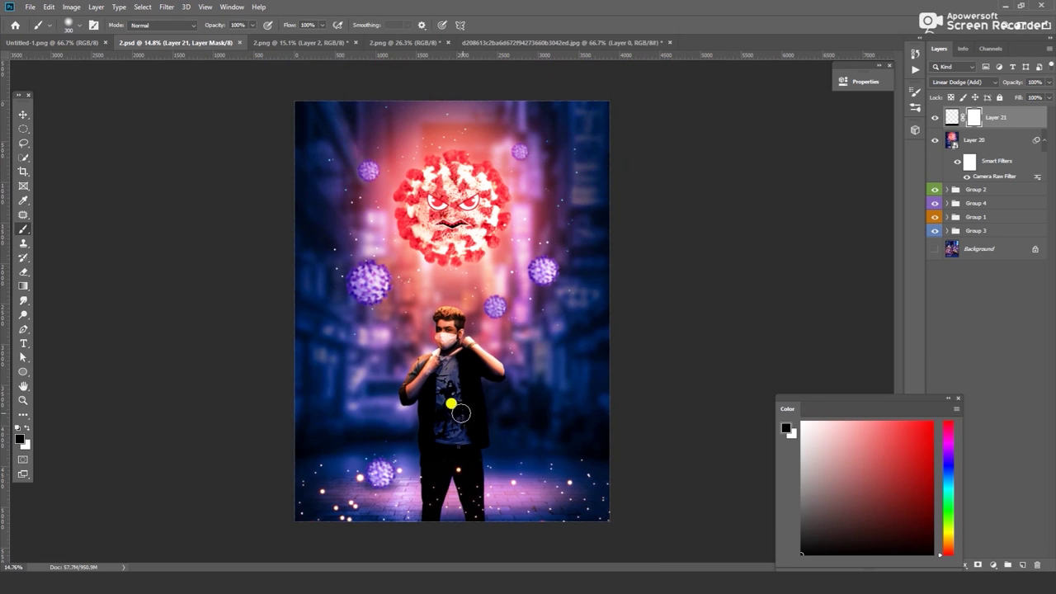
pyautogui.moveTo(409, 464); pyautogui.dragTo(479, 460)
pyautogui.press('[')
pyautogui.press('[')
pyautogui.press('[')
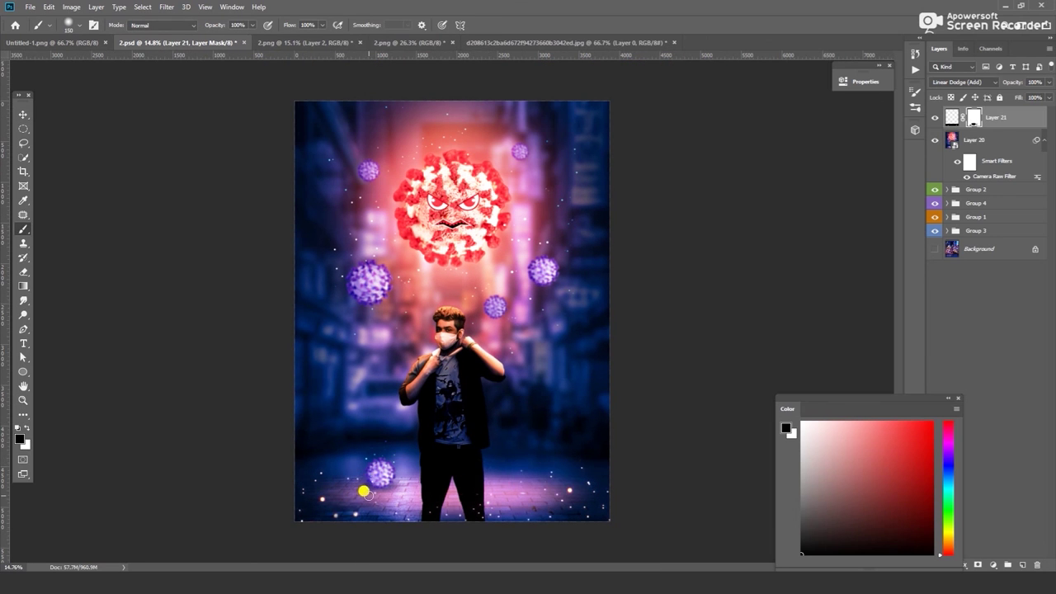
pyautogui.press('v')
pyautogui.hotkey('ctrl', 's')
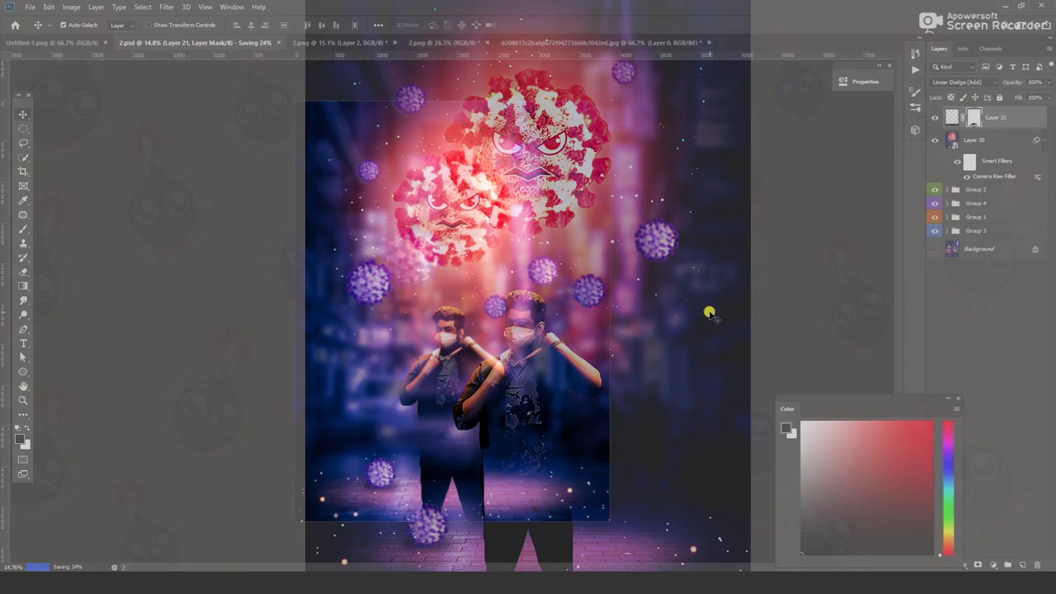